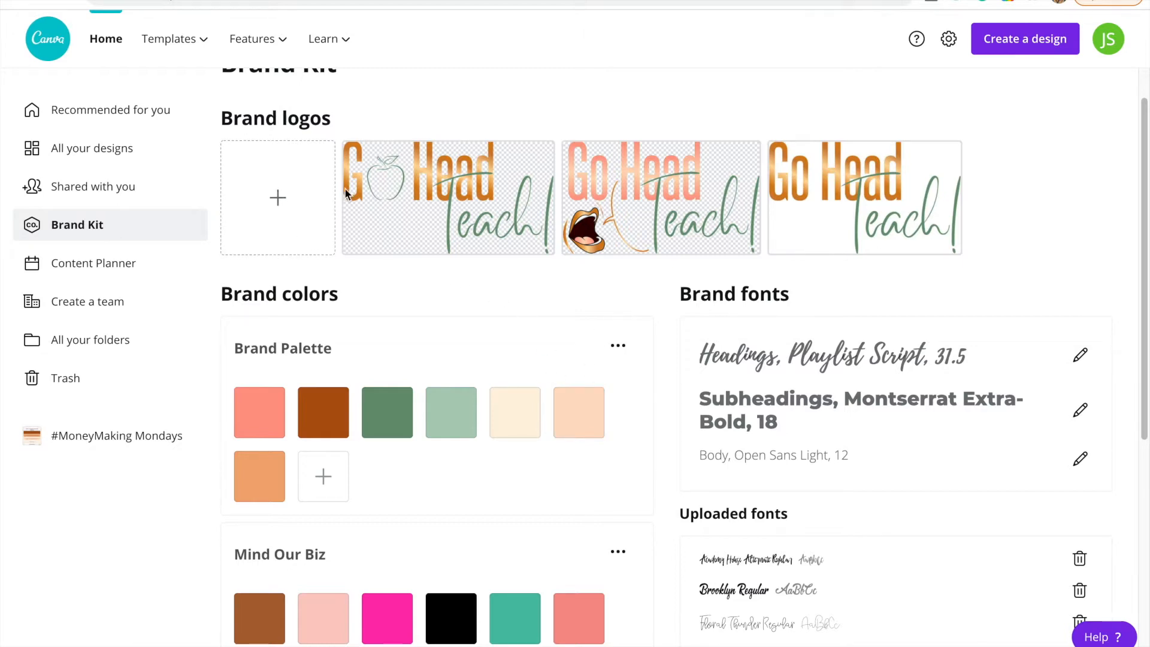
mouse_move(760, 223)
mouse_move(452, 157)
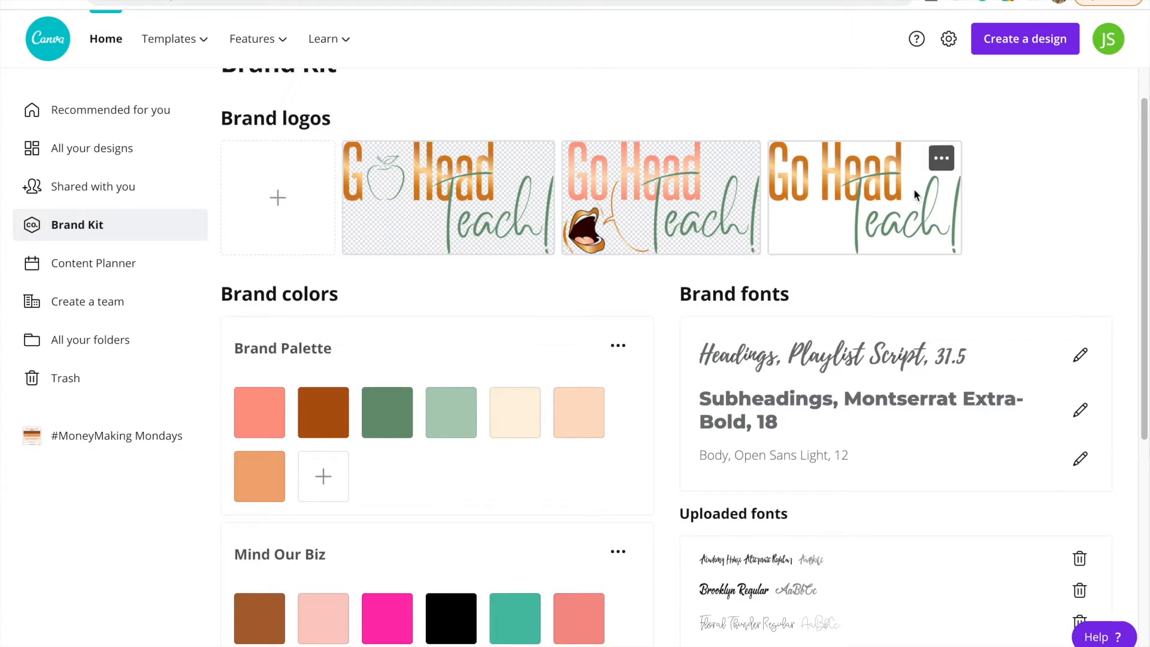
mouse_move(689, 204)
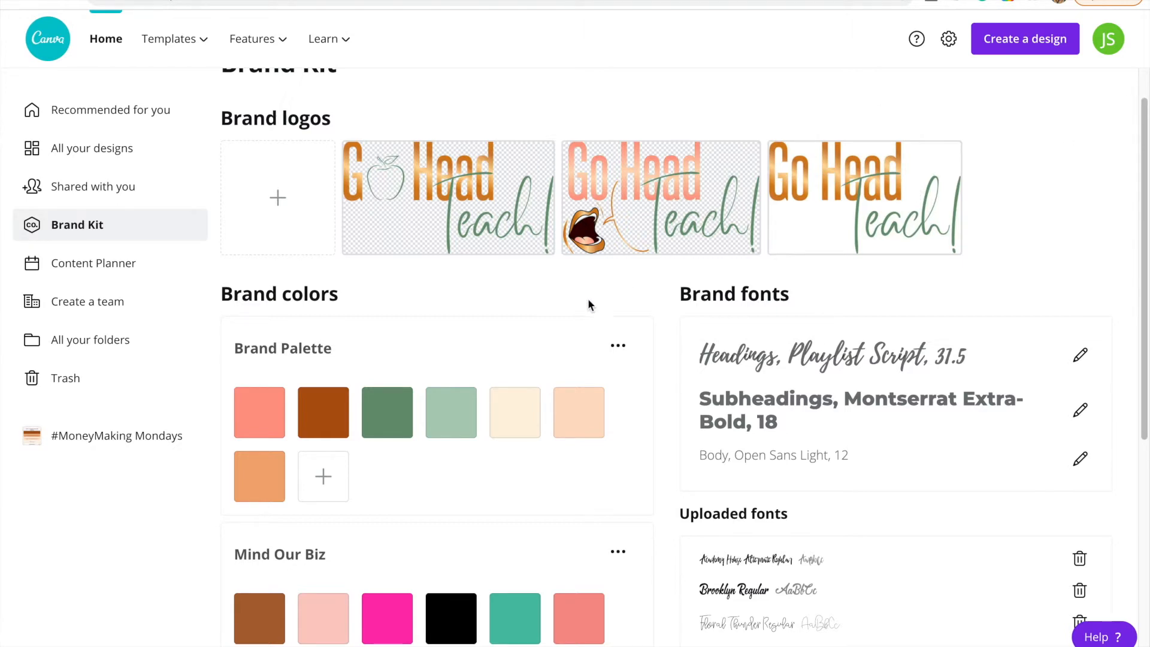
Step: Add a trial green swatch to the Brand Palette and remove it again
scroll(324, 300, "down", 2)
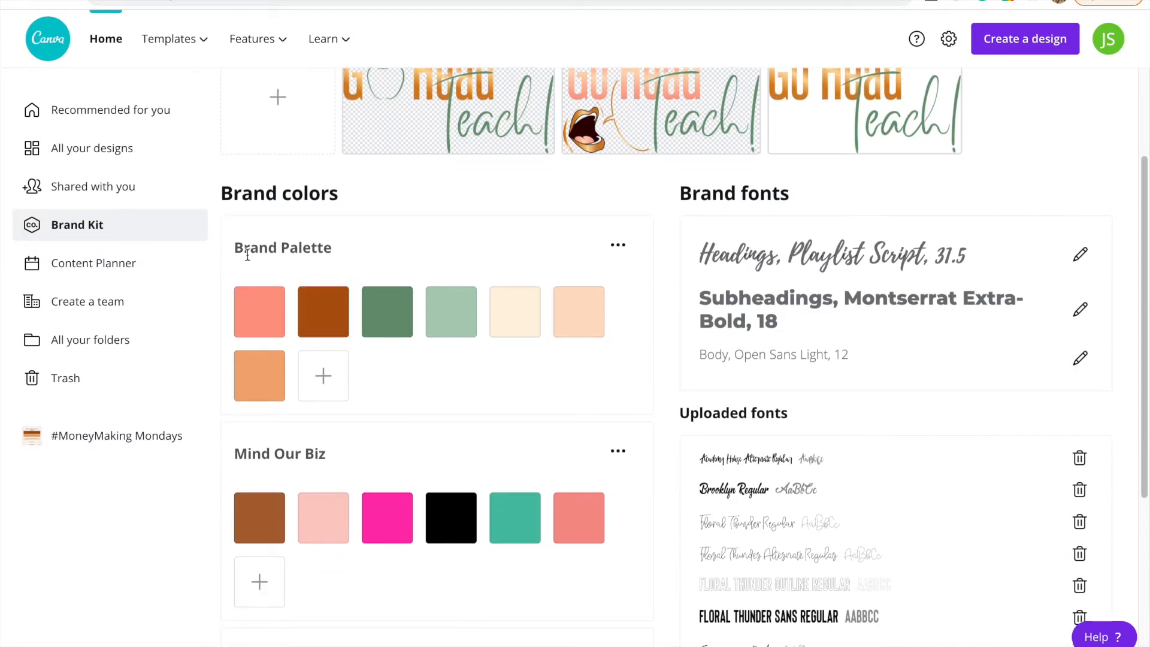
left_click(329, 373)
left_click(395, 563)
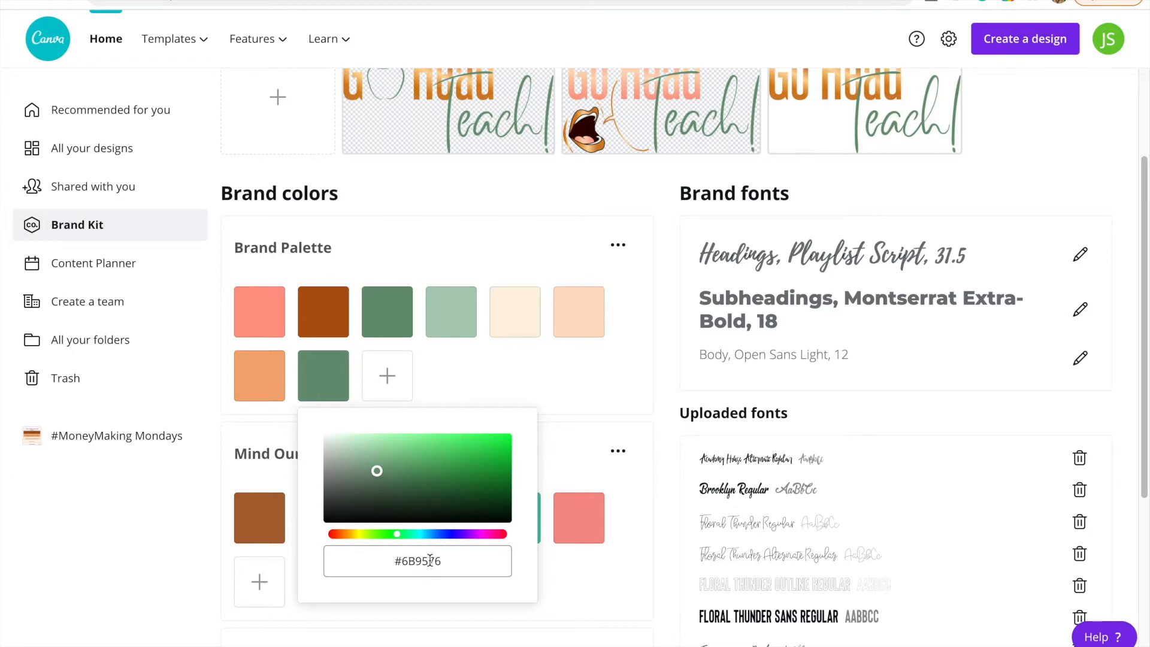
left_click(507, 392)
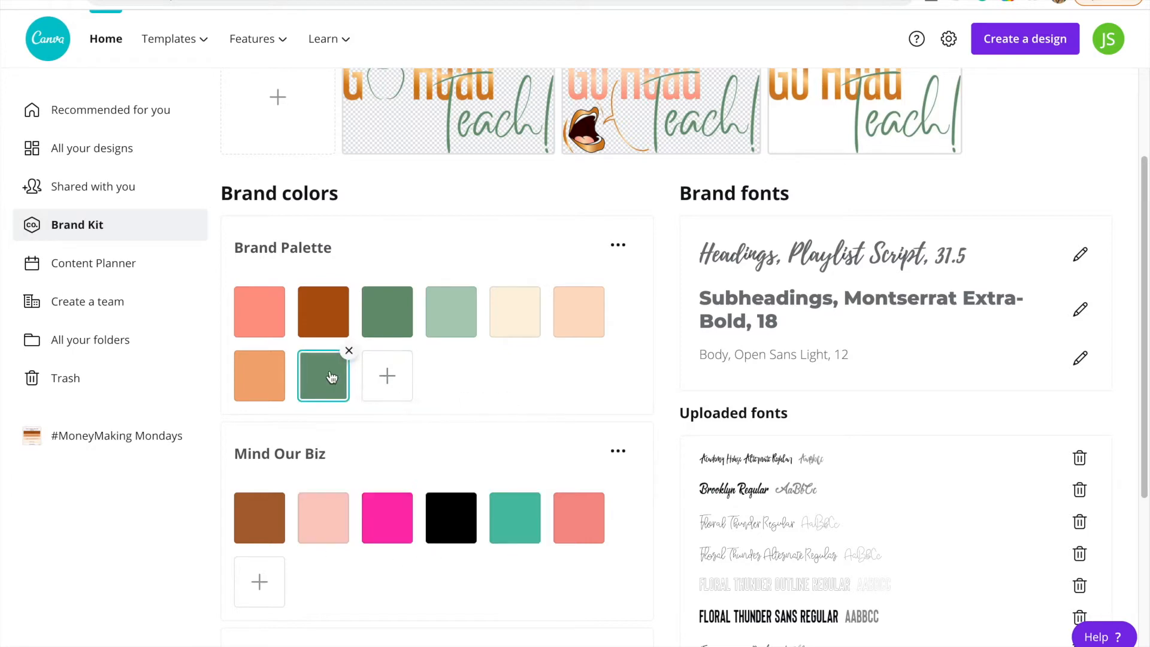
left_click(349, 351)
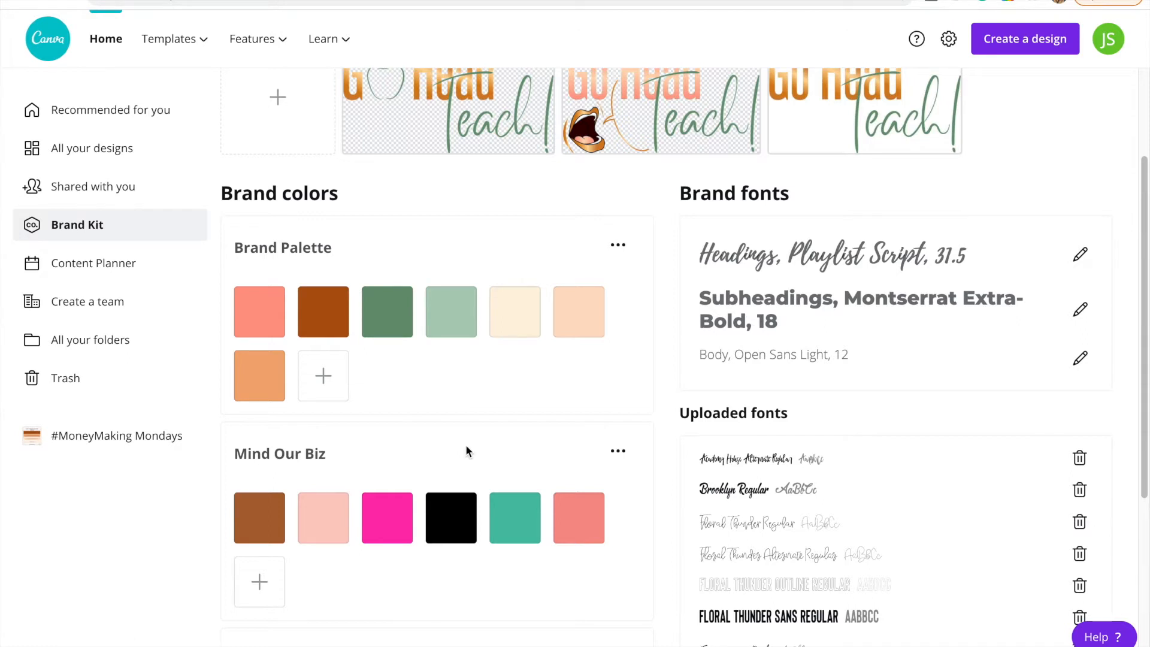
scroll(465, 445, "up", 1)
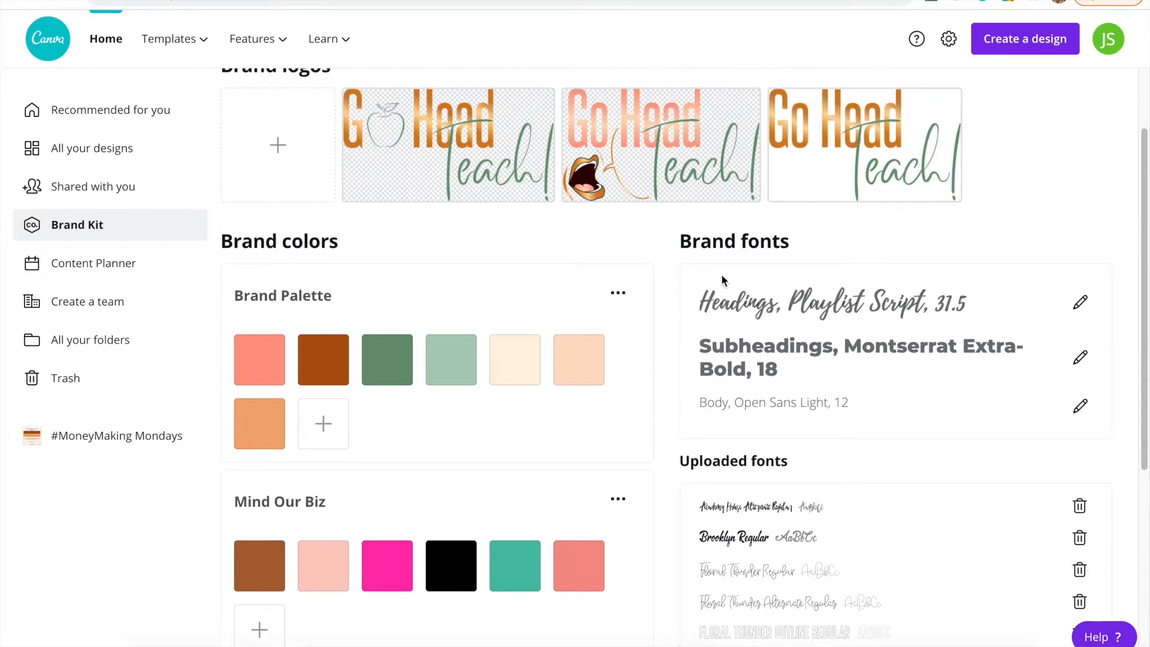
scroll(819, 372, "up", 1)
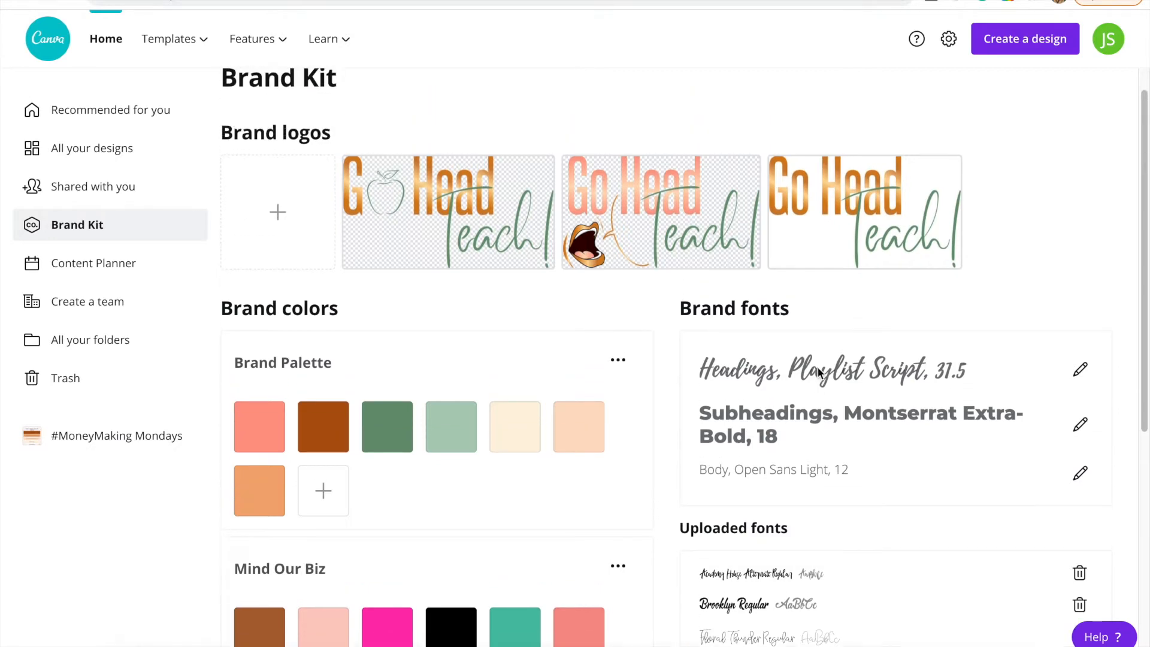
scroll(819, 372, "up", 1)
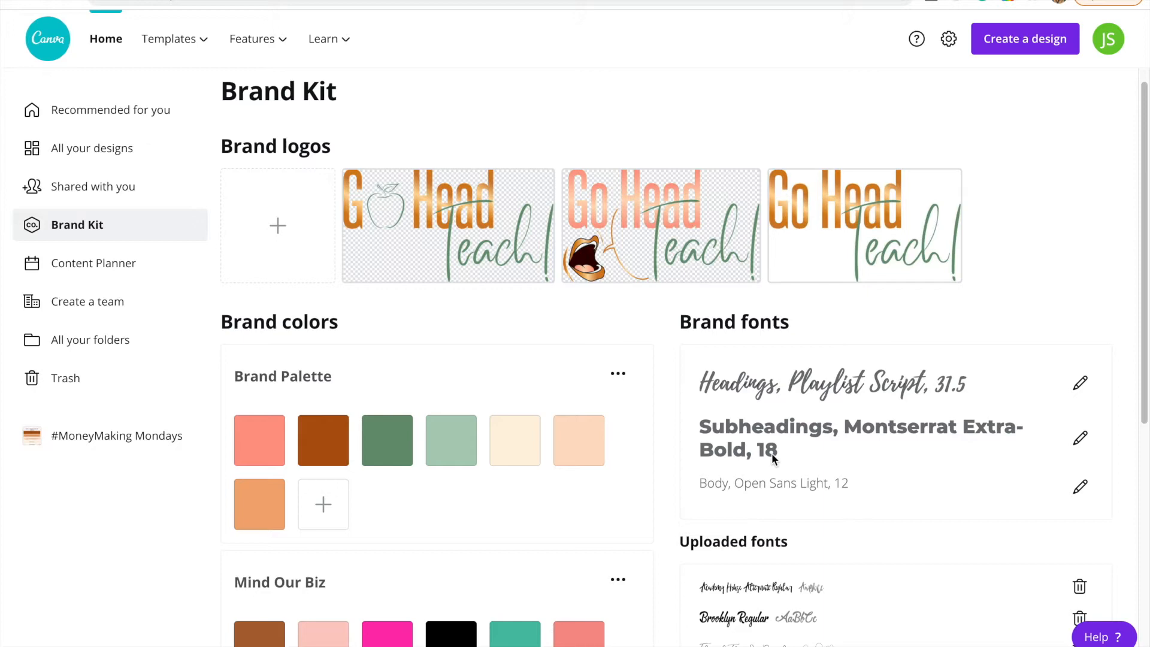
scroll(423, 315, "up", 1)
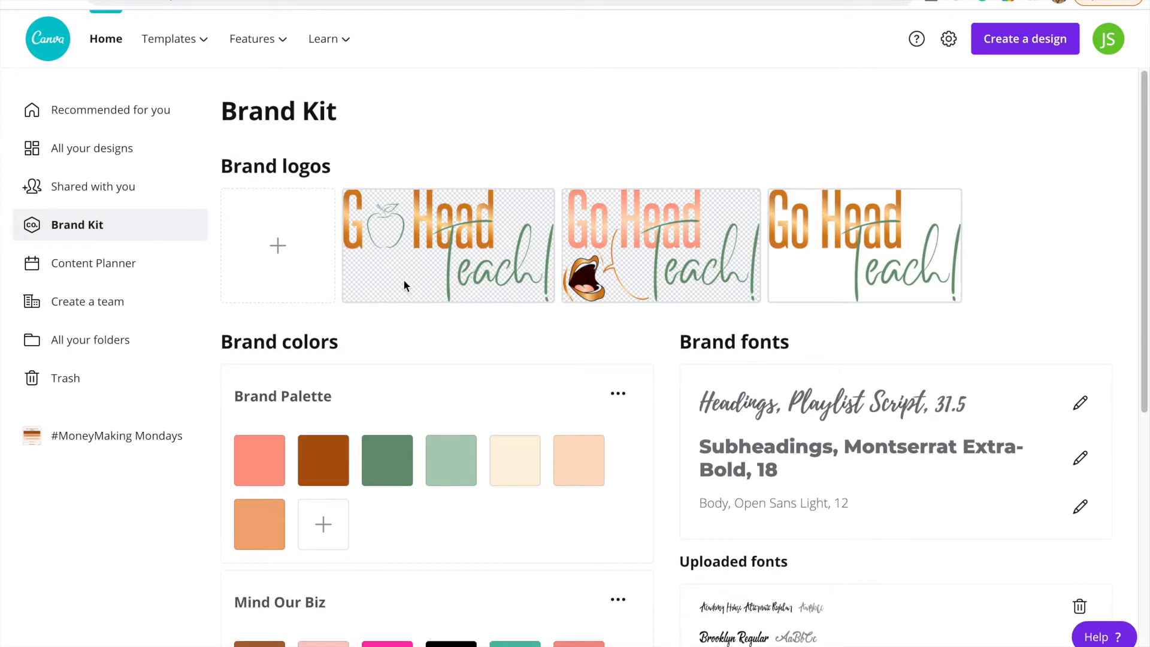
Step: Open the Business Card templates and browse the available designs
mouse_move(182, 35)
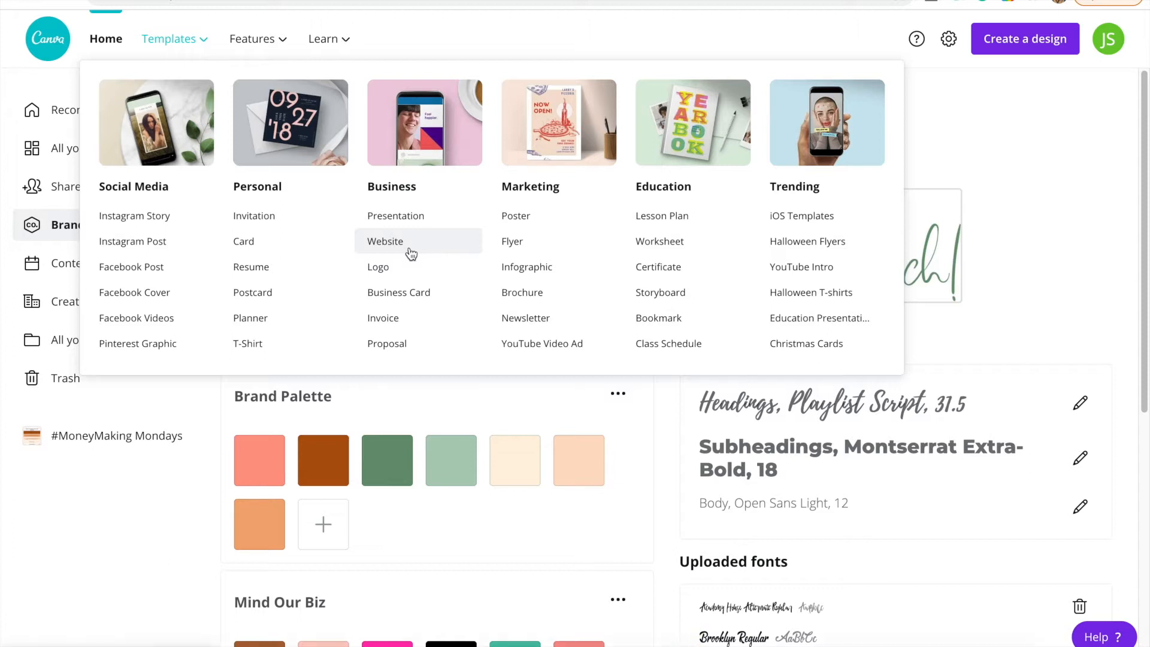
left_click(399, 293)
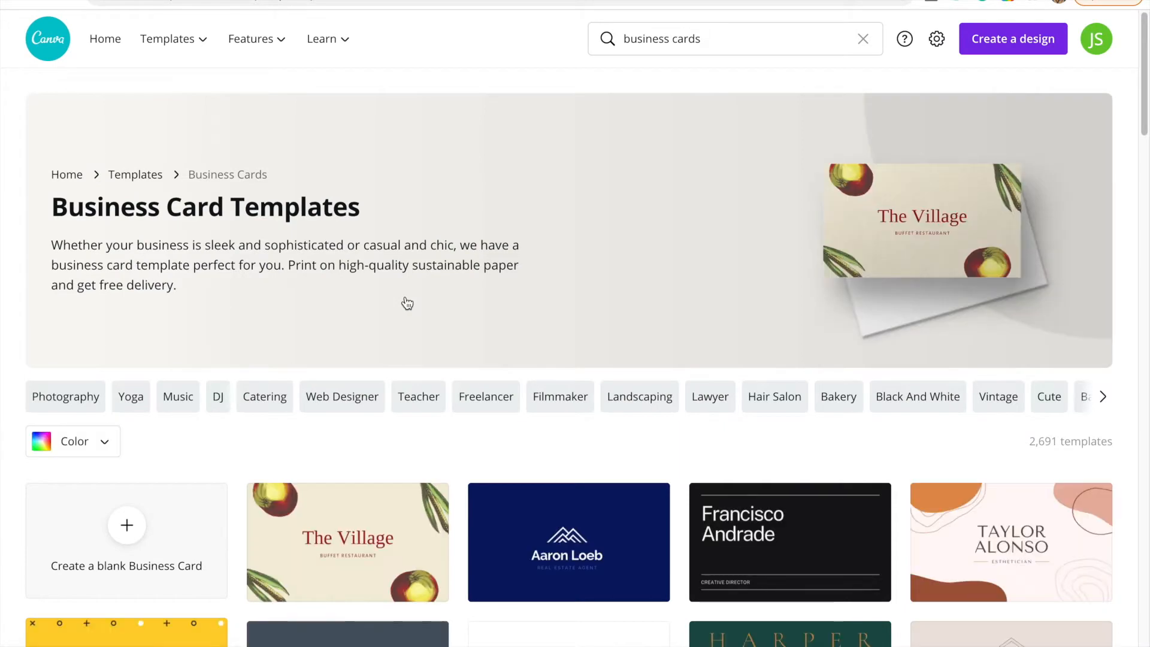
scroll(408, 472, "down", 5)
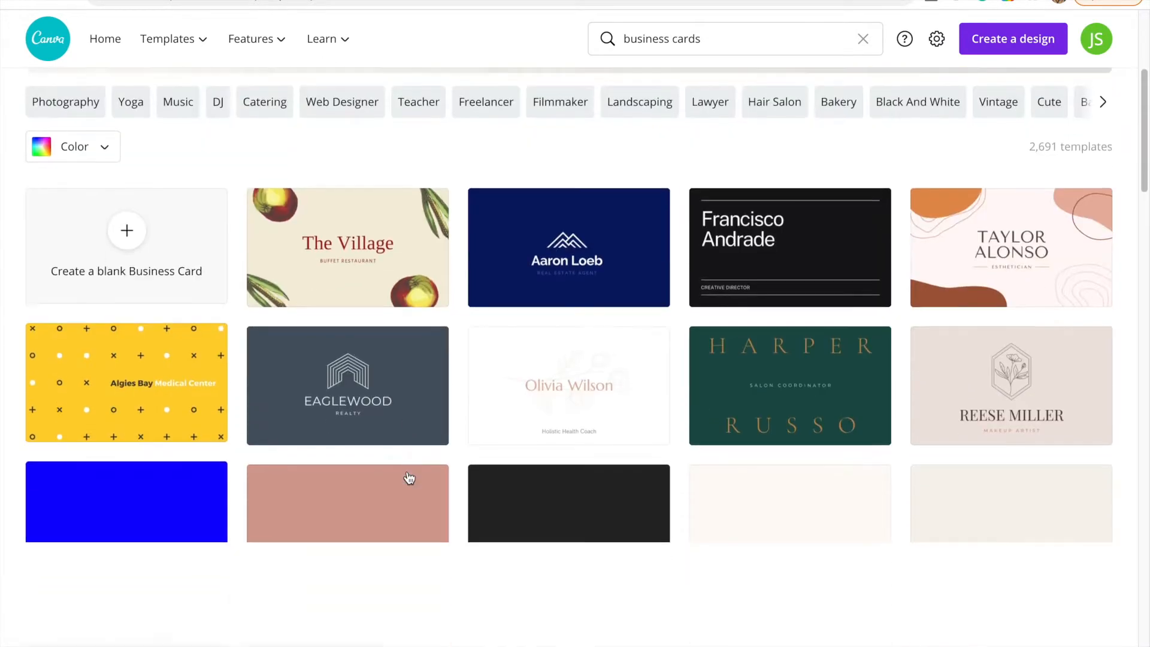
scroll(567, 560, "down", 3)
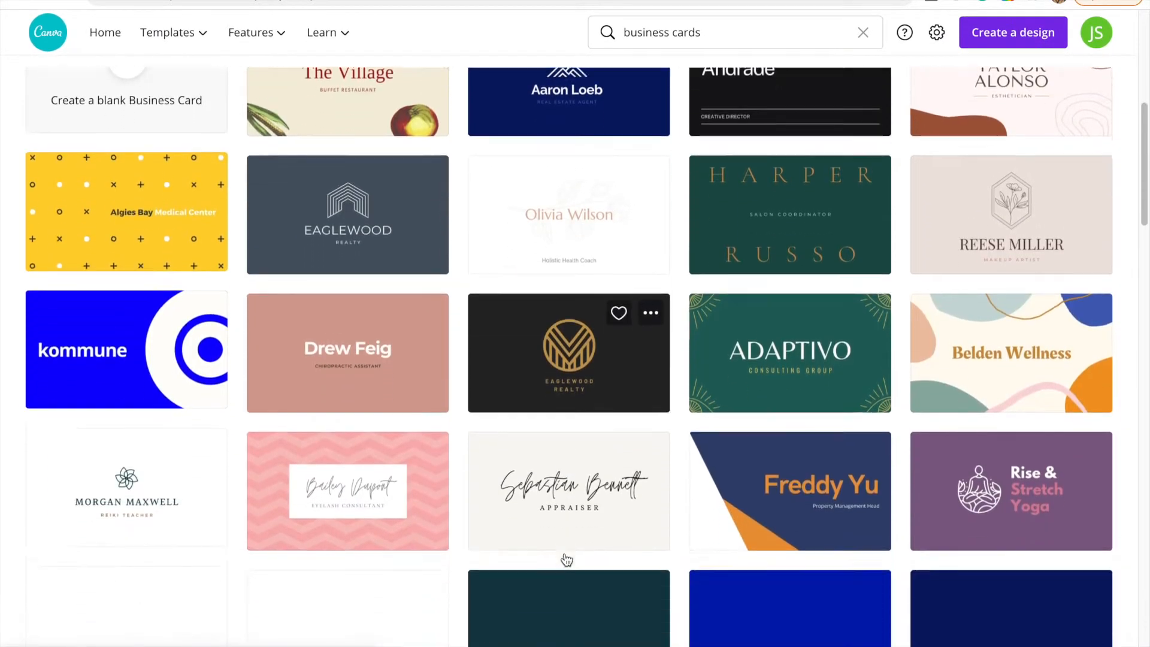
scroll(567, 561, "down", 1)
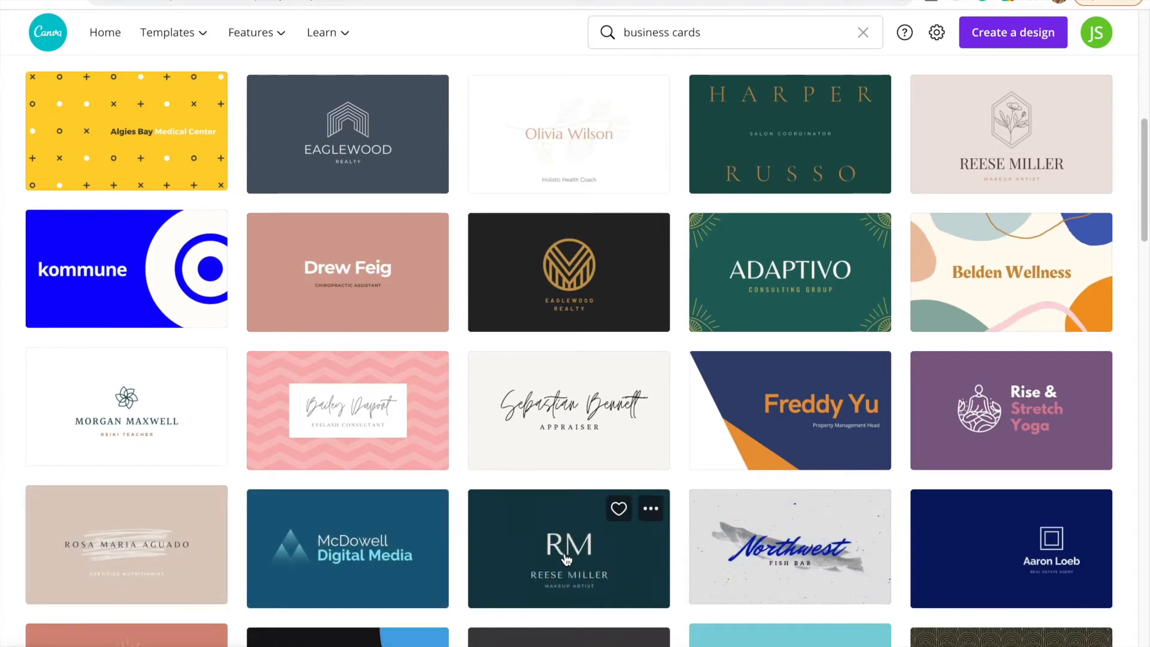
scroll(566, 560, "up", 3)
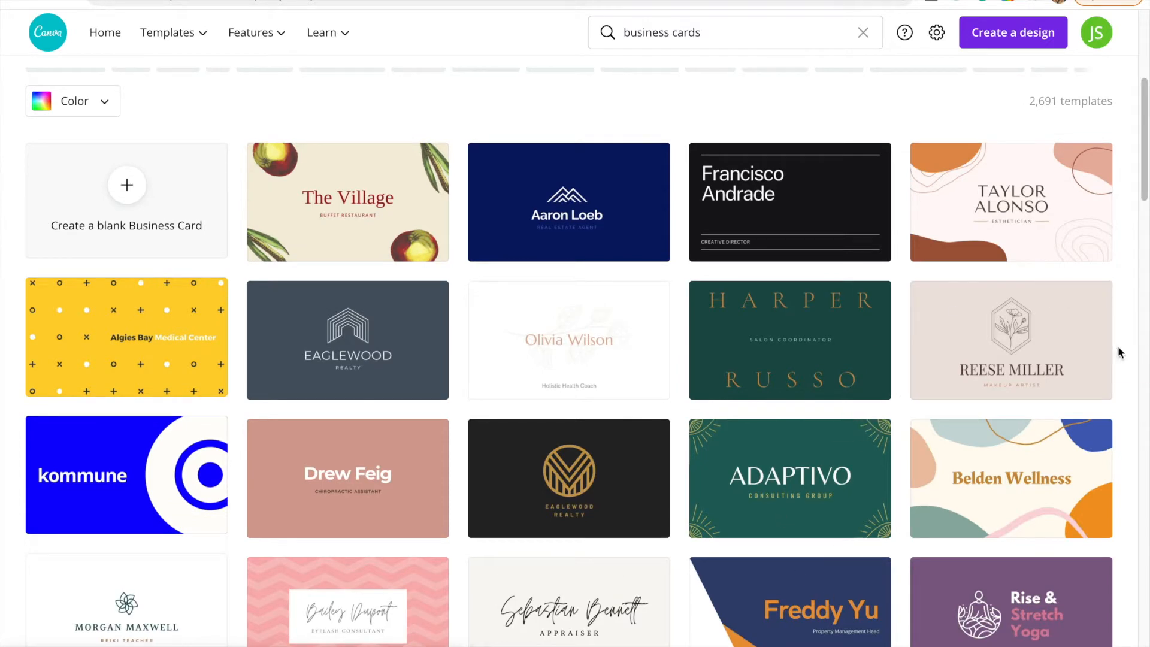
Step: Start a design from the Pink and Brown Beauty Creative Business Card template and look over both of its pages
left_click(958, 238)
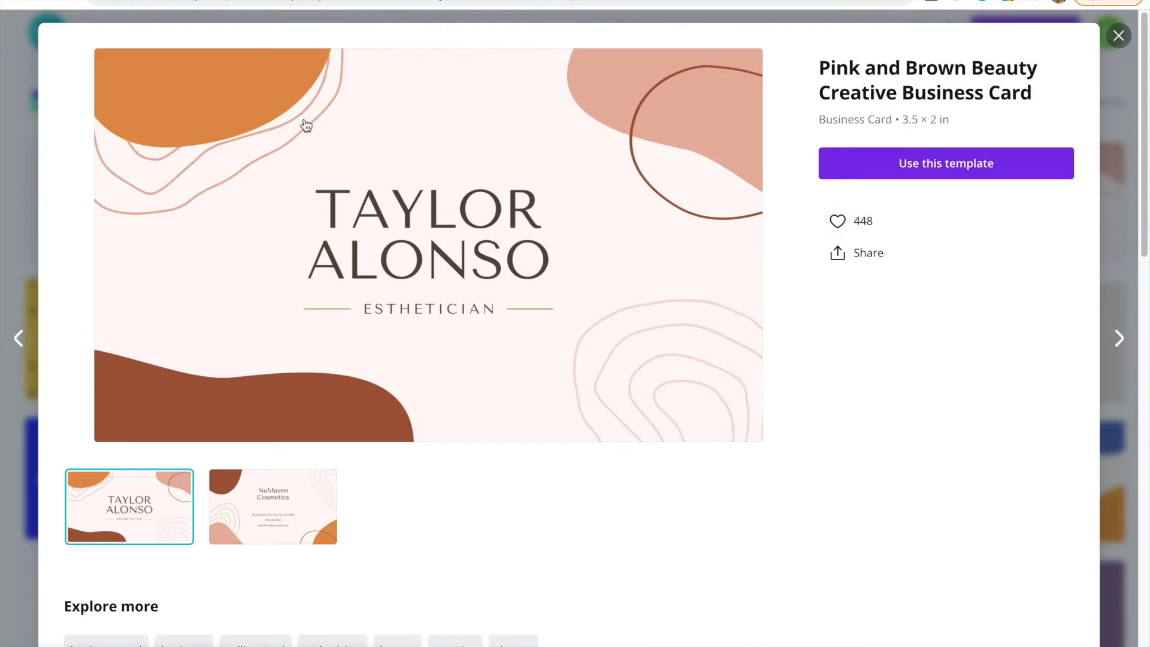
left_click(918, 164)
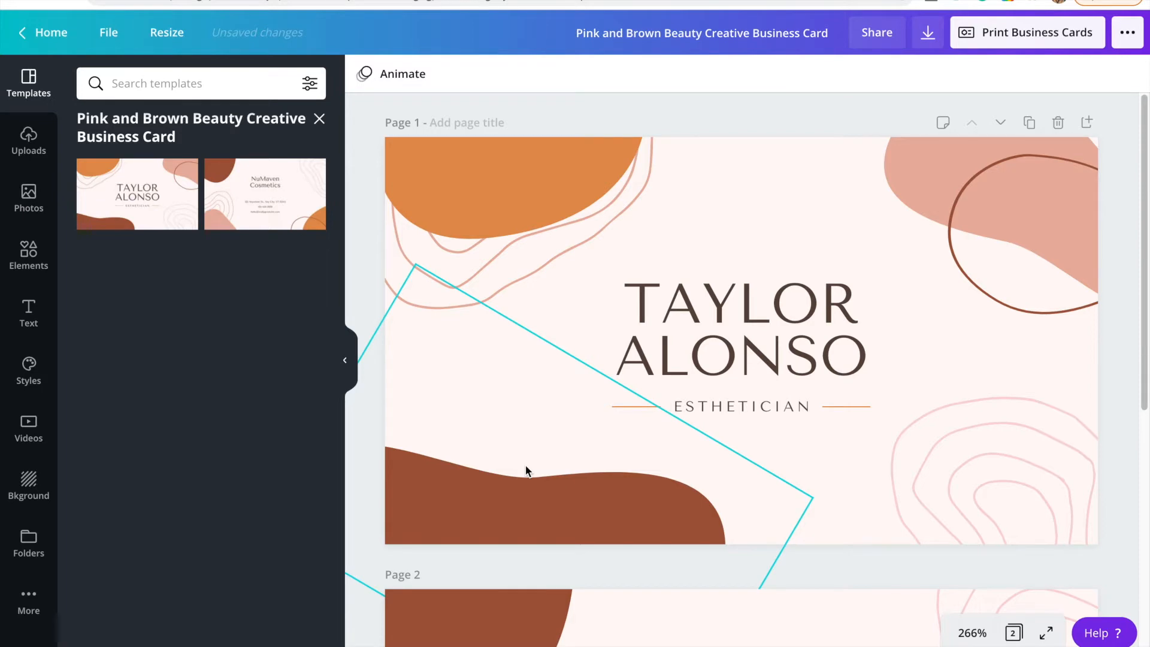
scroll(526, 466, "down", 5)
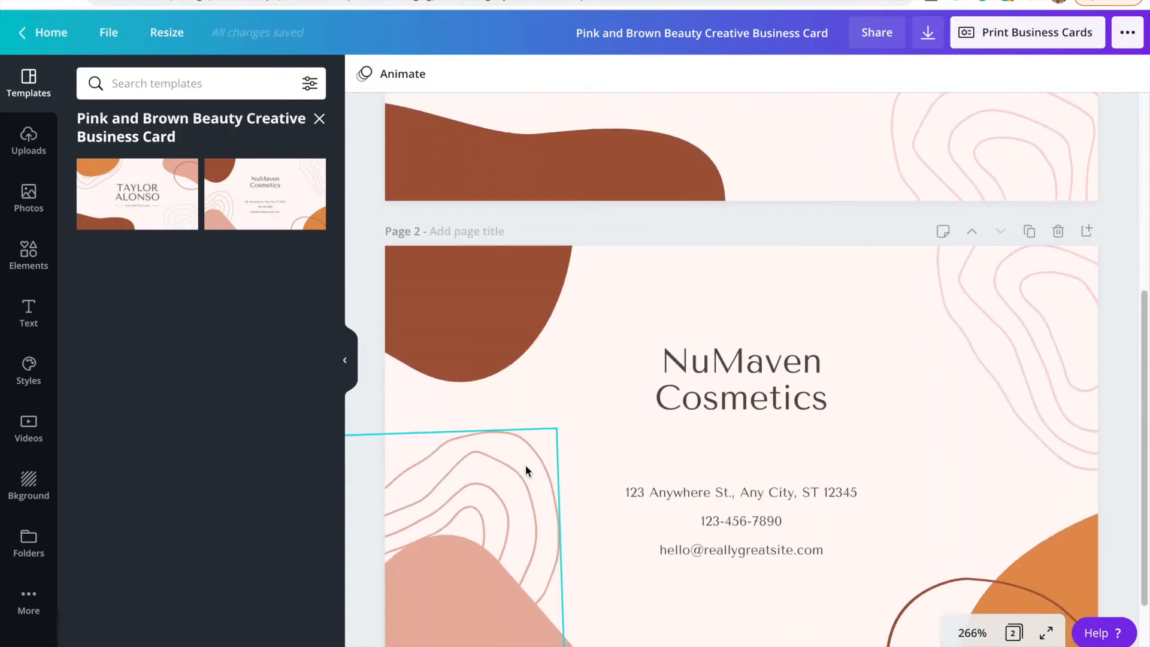
scroll(526, 465, "up", 5)
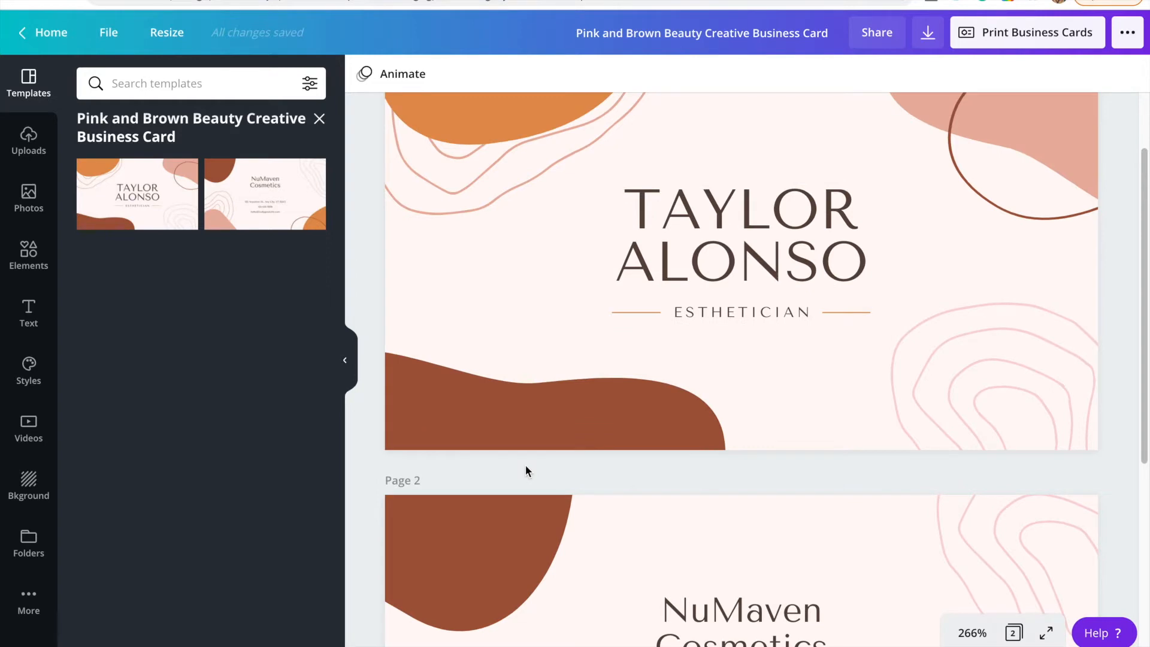
scroll(806, 430, "up", 2)
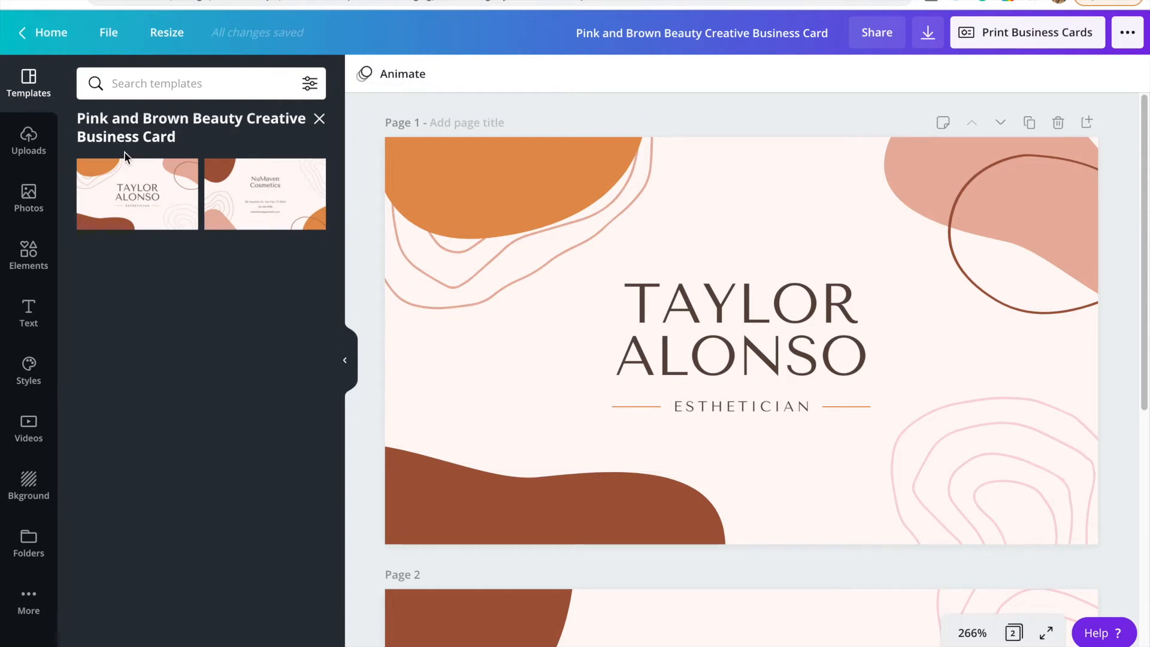
Step: Change the page 1 background to the light cream colour of the Brand Palette, trying the peach one for comparison
left_click(557, 201)
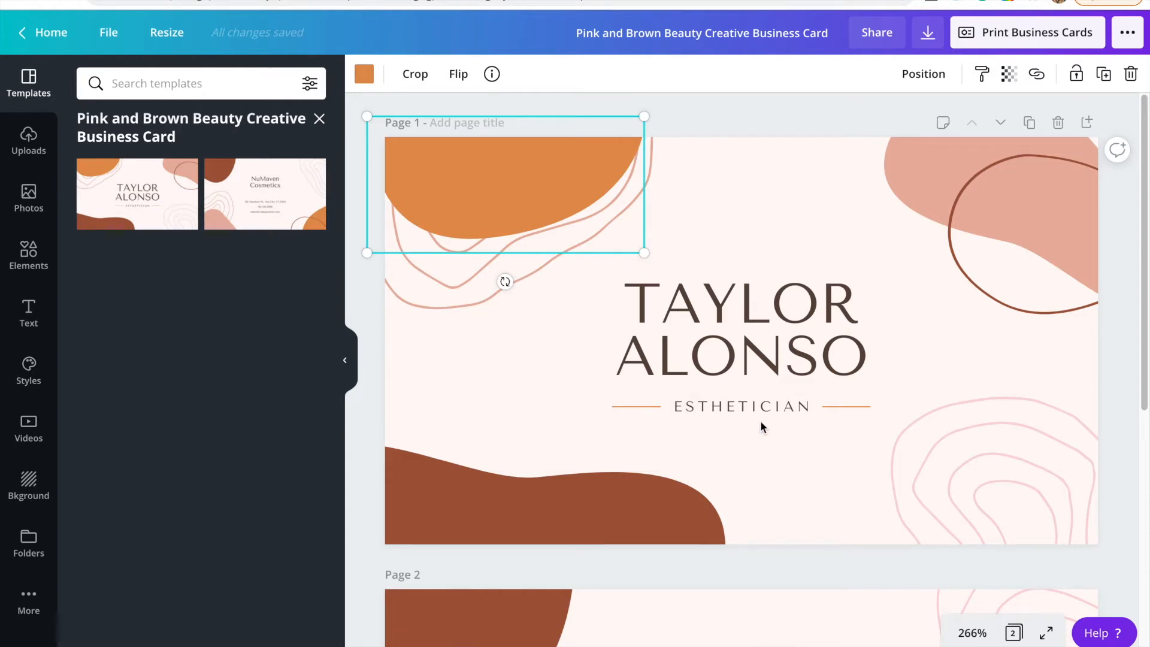
left_click(782, 195)
left_click(365, 74)
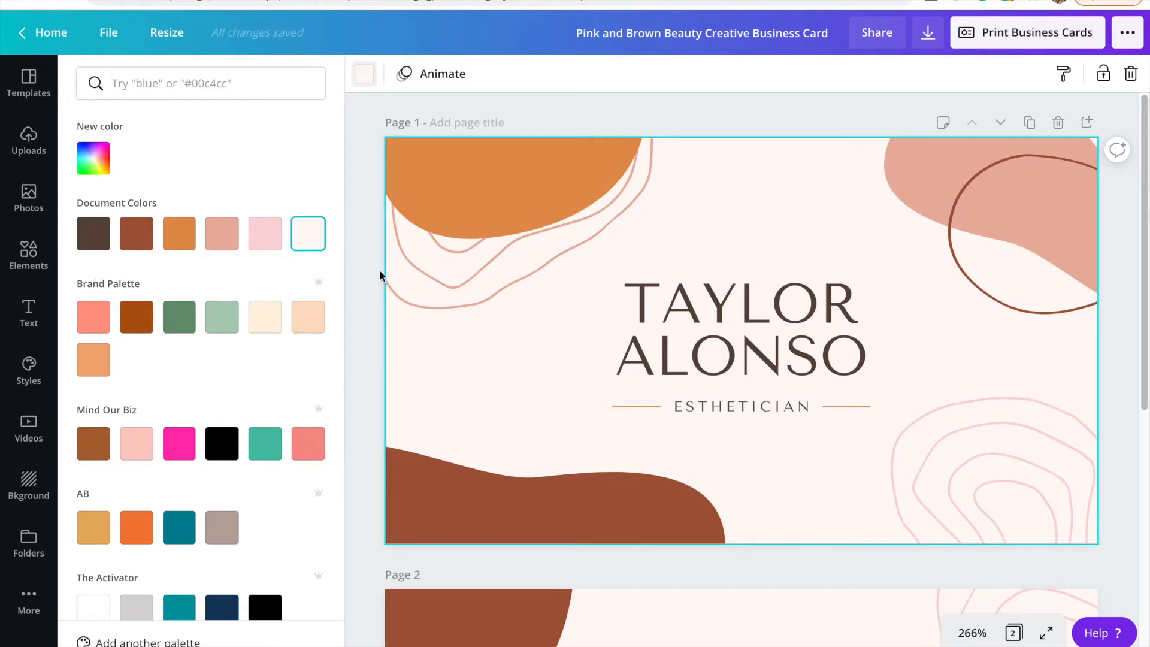
left_click(307, 315)
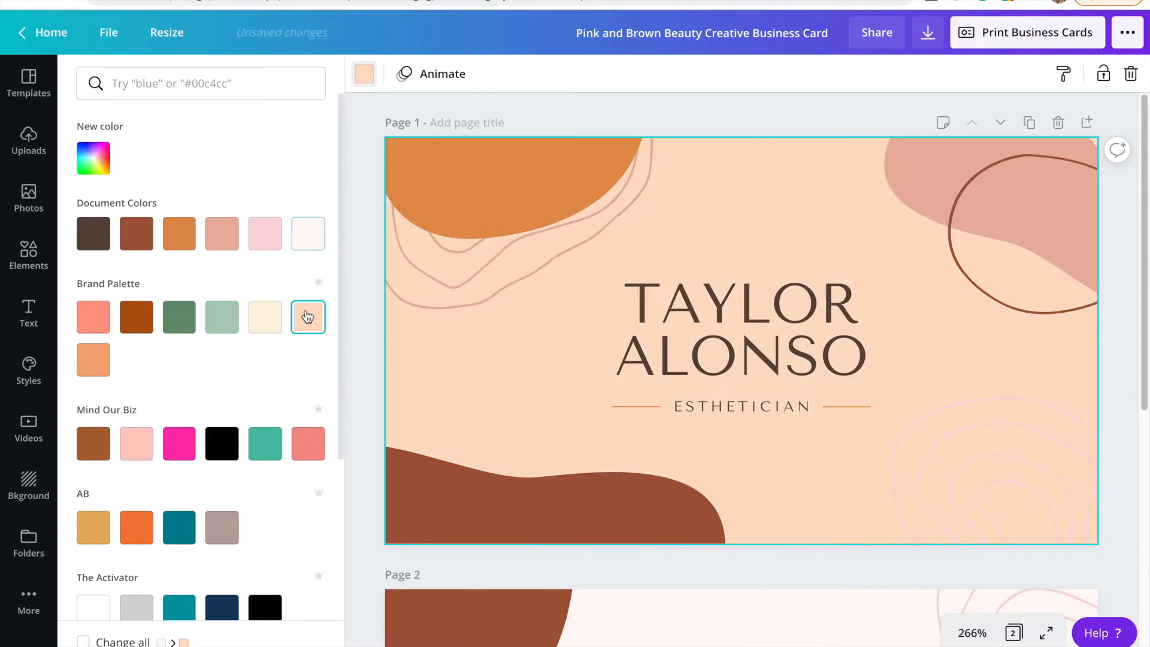
left_click(271, 328)
left_click(311, 323)
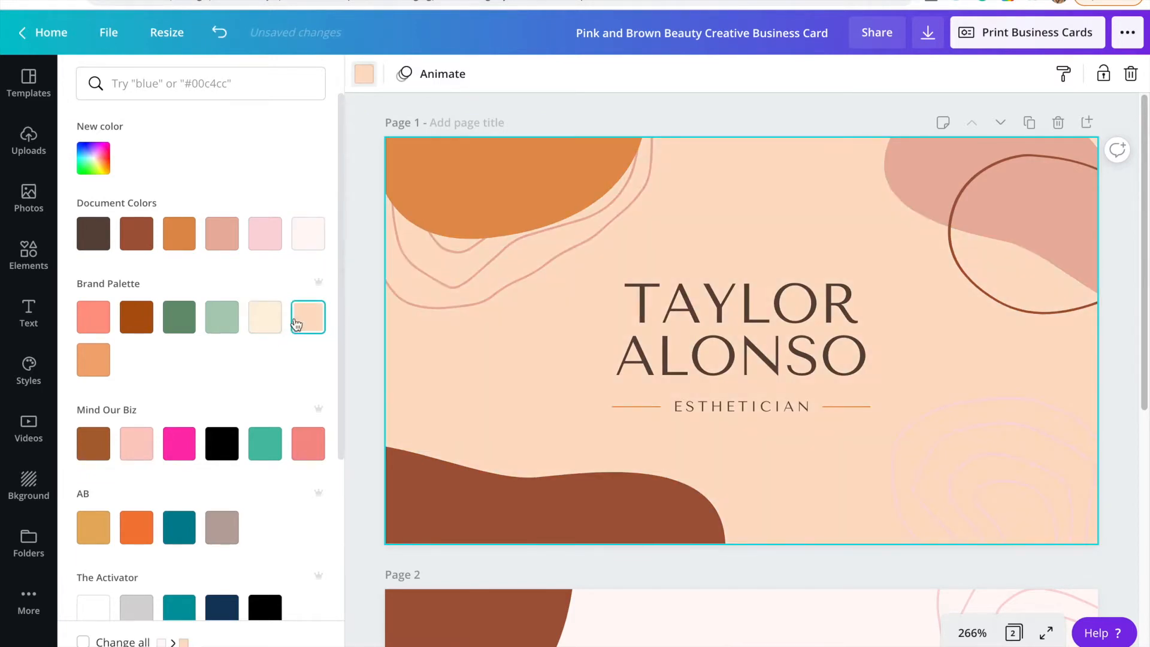
left_click(269, 323)
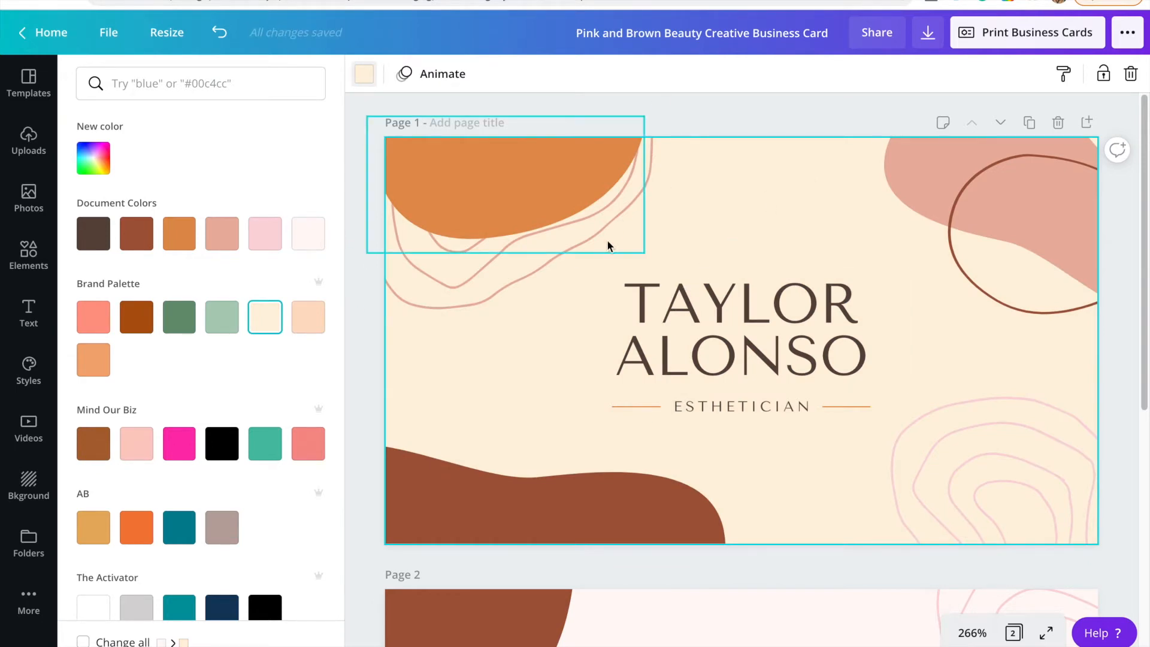
Step: Recolour page 1's upper-left blob with the Brand Palette's light orange and the lower-left blob with its rust brown
left_click(525, 198)
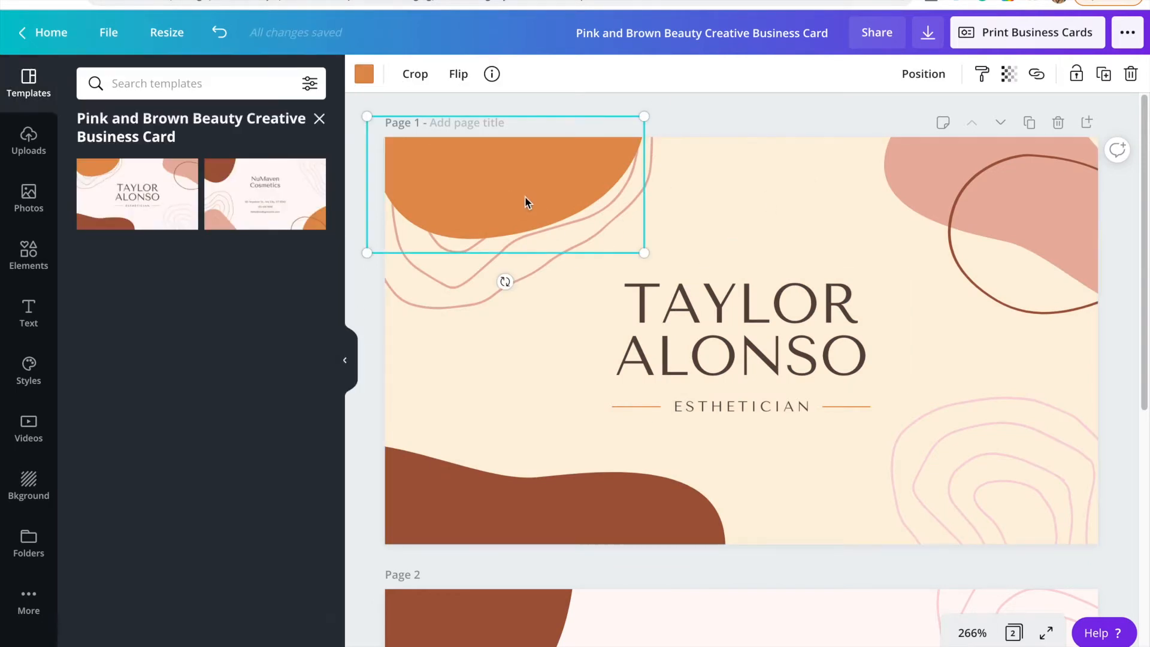
left_click(366, 75)
left_click(95, 401)
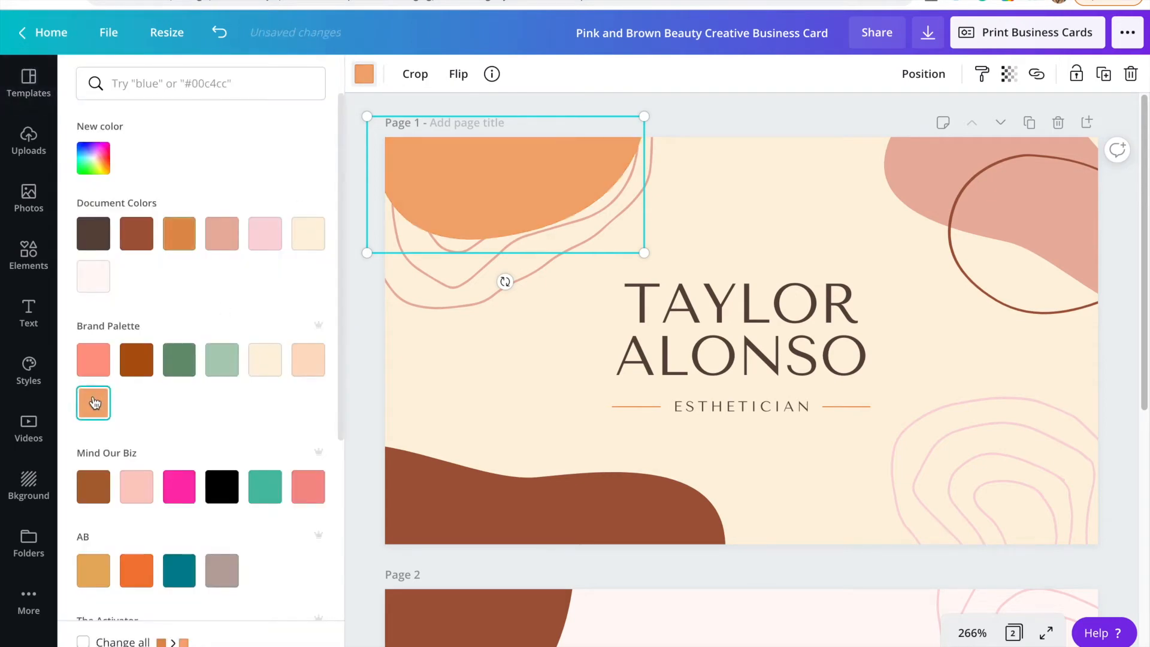
left_click(563, 458)
left_click(136, 362)
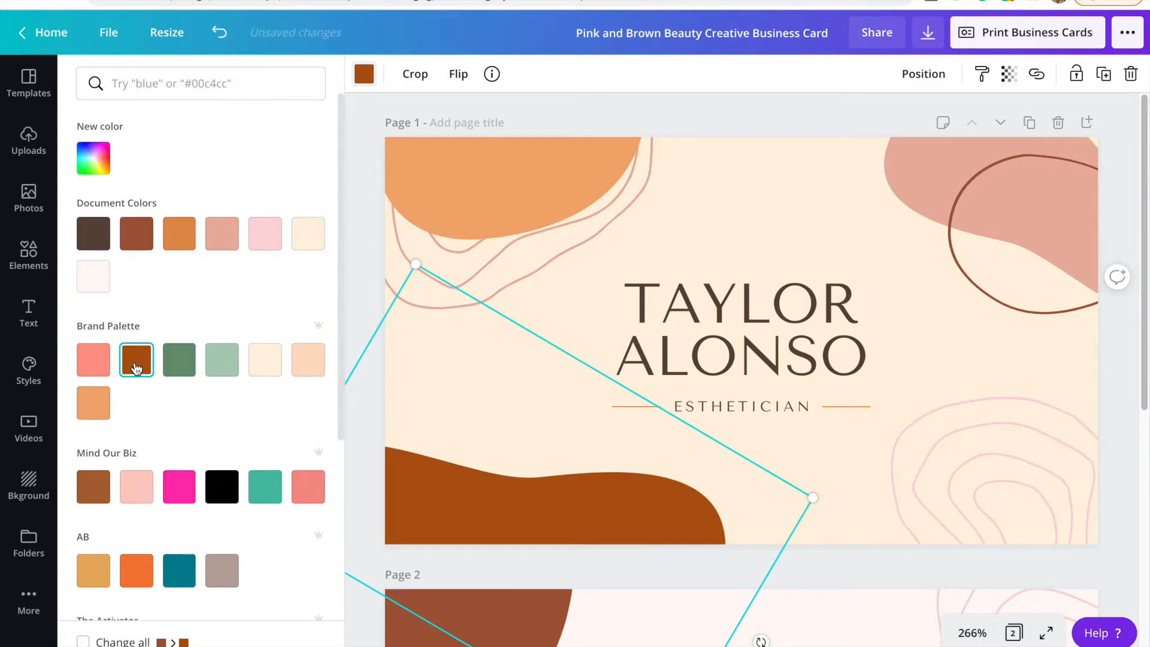
Step: Recolour page 1's upper-right blob with the Brand Palette's coral and the lower-right contour lines with its peach
left_click(973, 216)
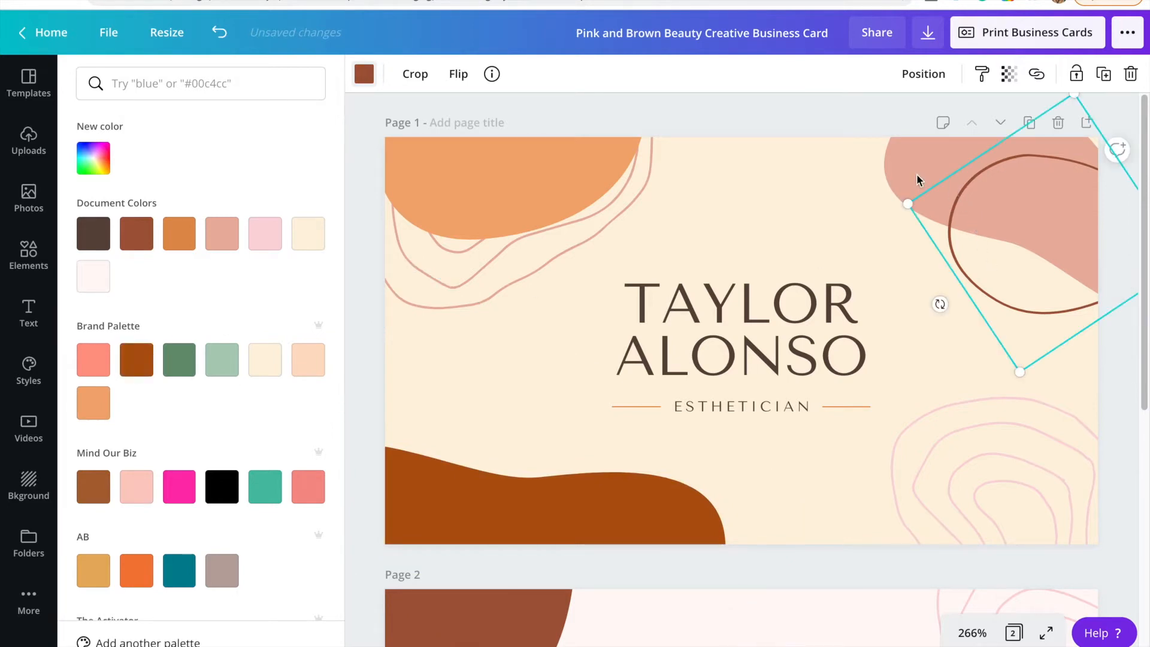
left_click(937, 187)
left_click(93, 360)
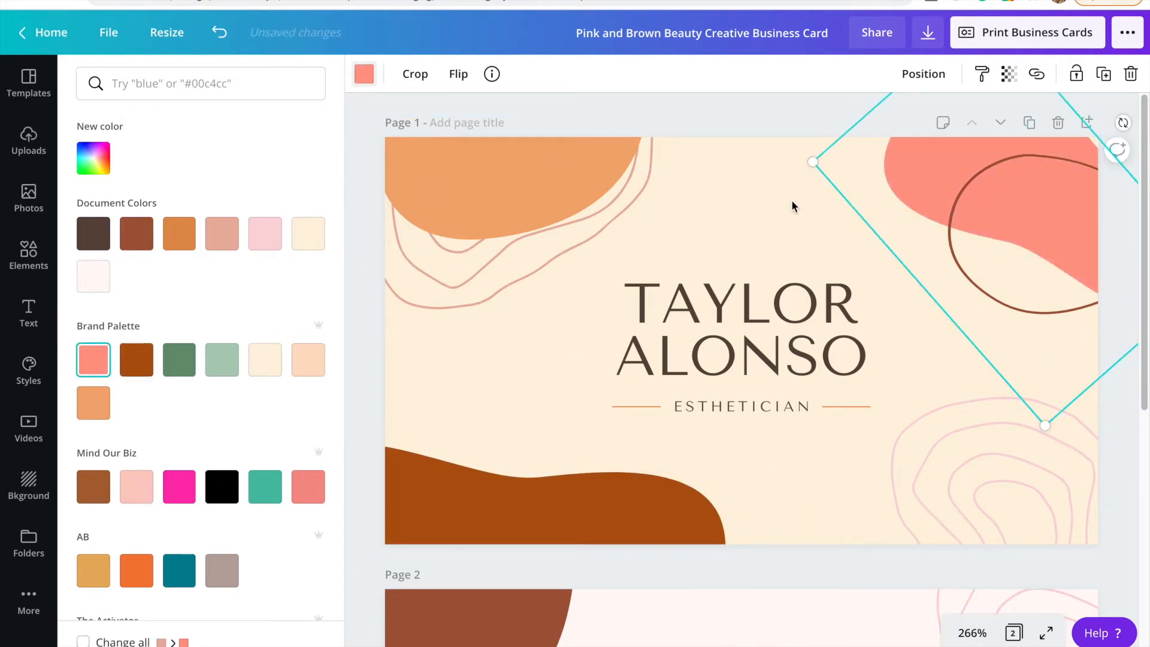
left_click(1009, 444)
left_click(311, 371)
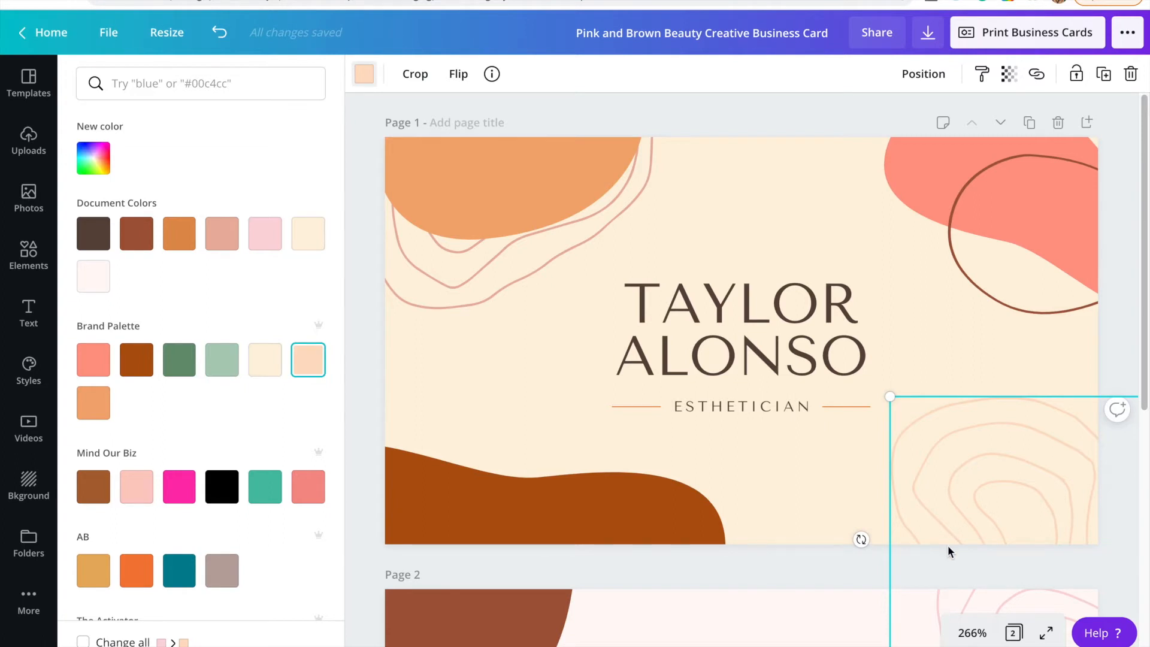
Step: Recolour page 1's upper-right circle outline with the Brand Palette's rust brown and the upper-left contour lines with its peach
left_click(990, 311)
left_click(125, 352)
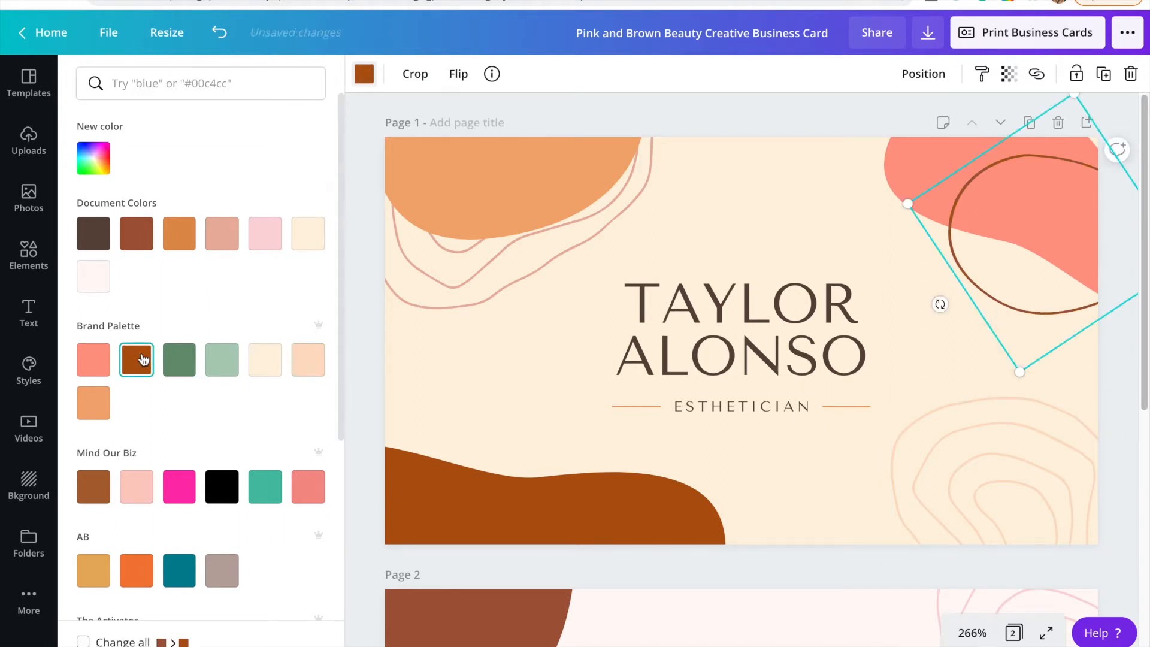
left_click(418, 298)
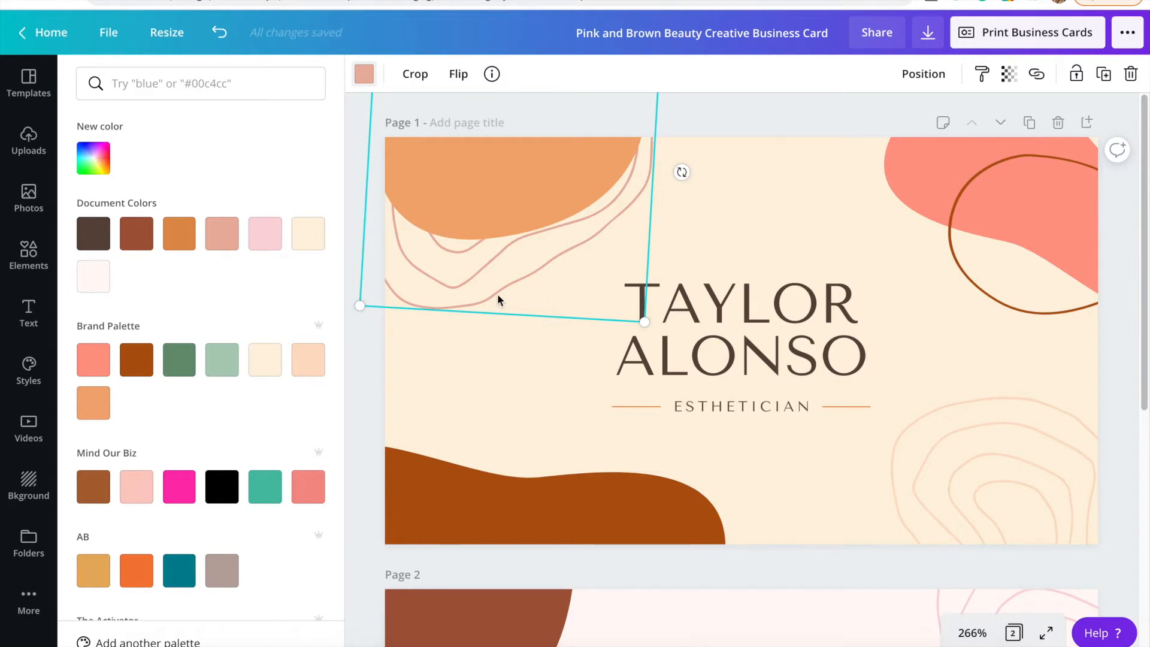
left_click(307, 366)
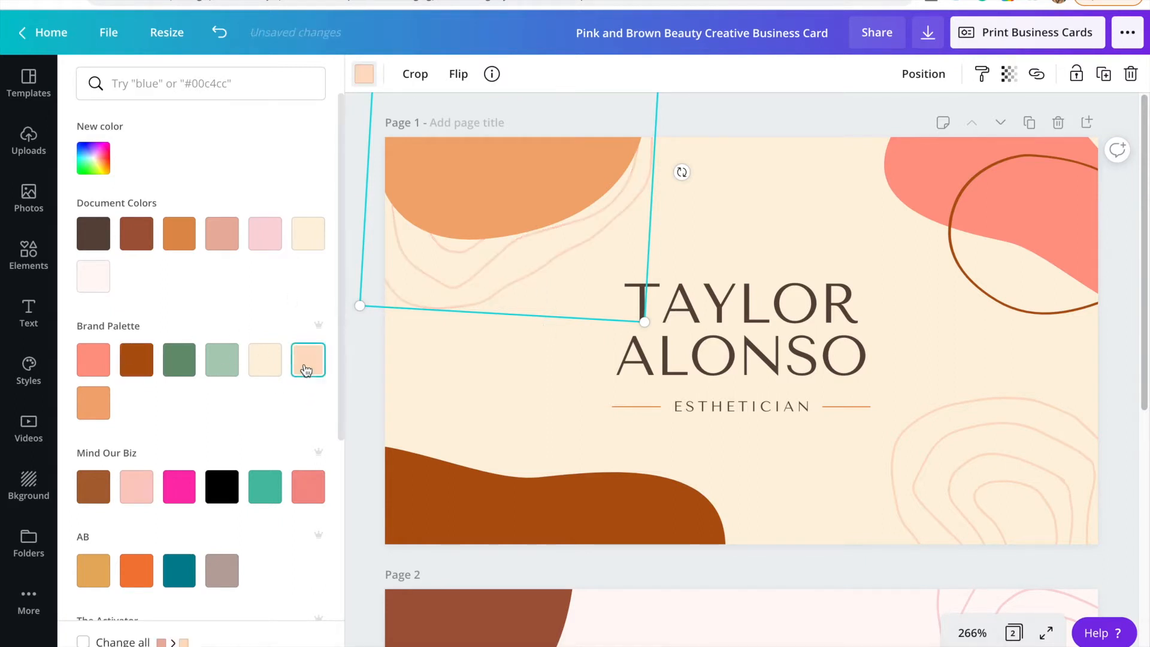
Step: Set the large name text on page 1 to the brand font Montserrat Extra-Bold
key("Escape")
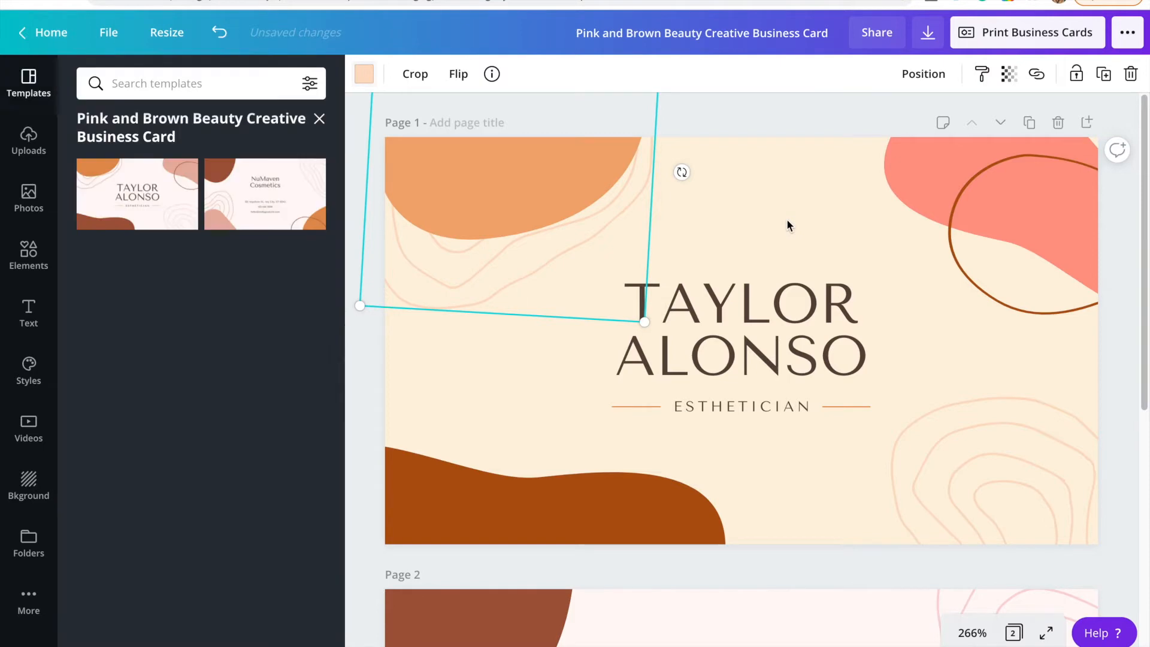
left_click(731, 330)
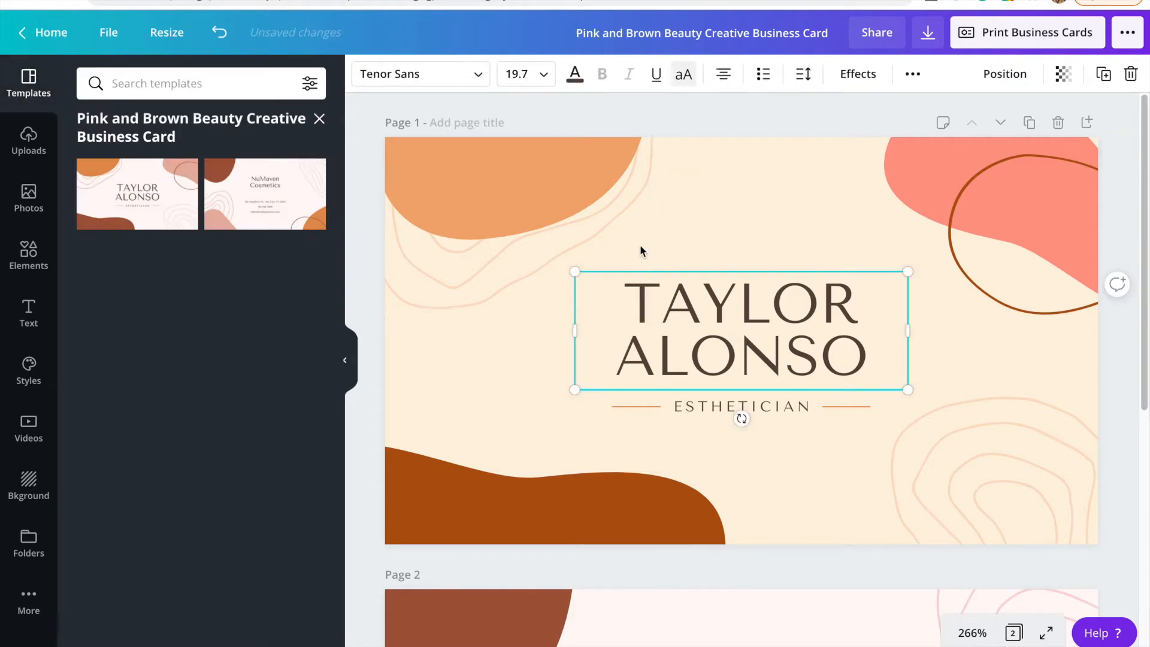
left_click(448, 76)
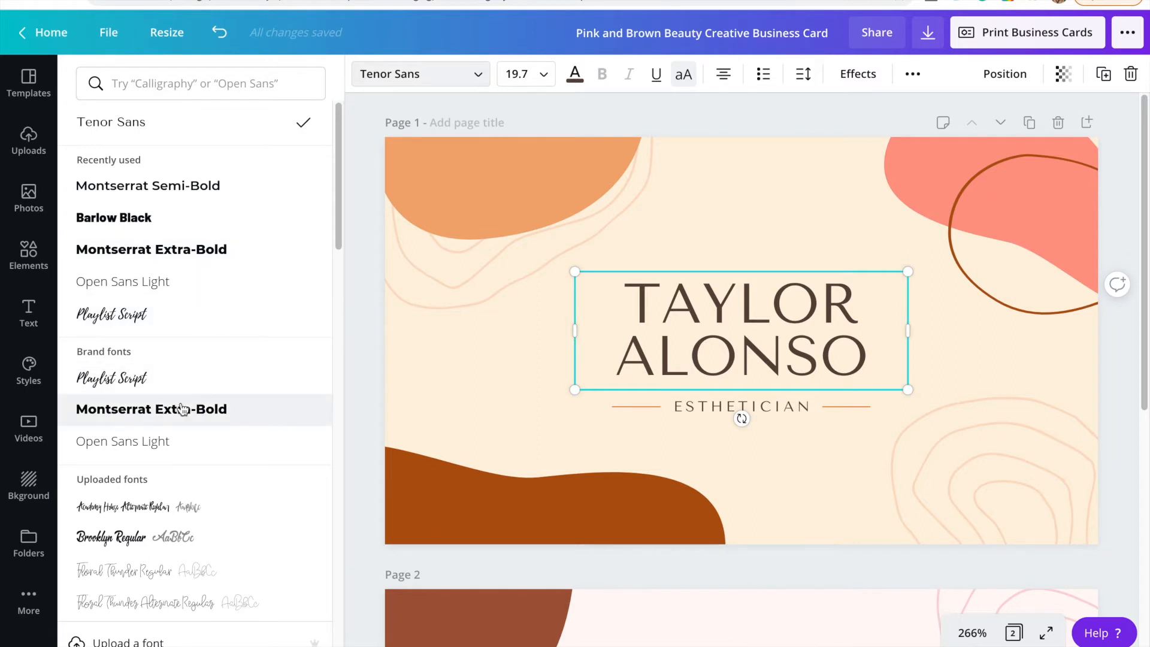
scroll(213, 394, "down", 6)
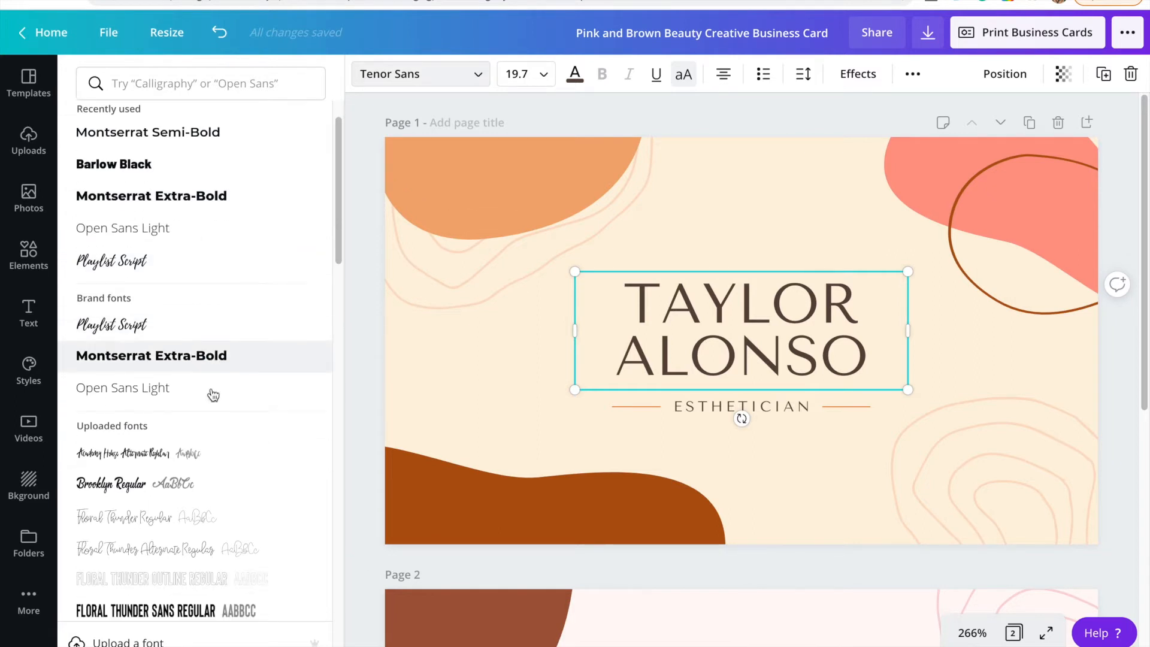
scroll(213, 394, "up", 4)
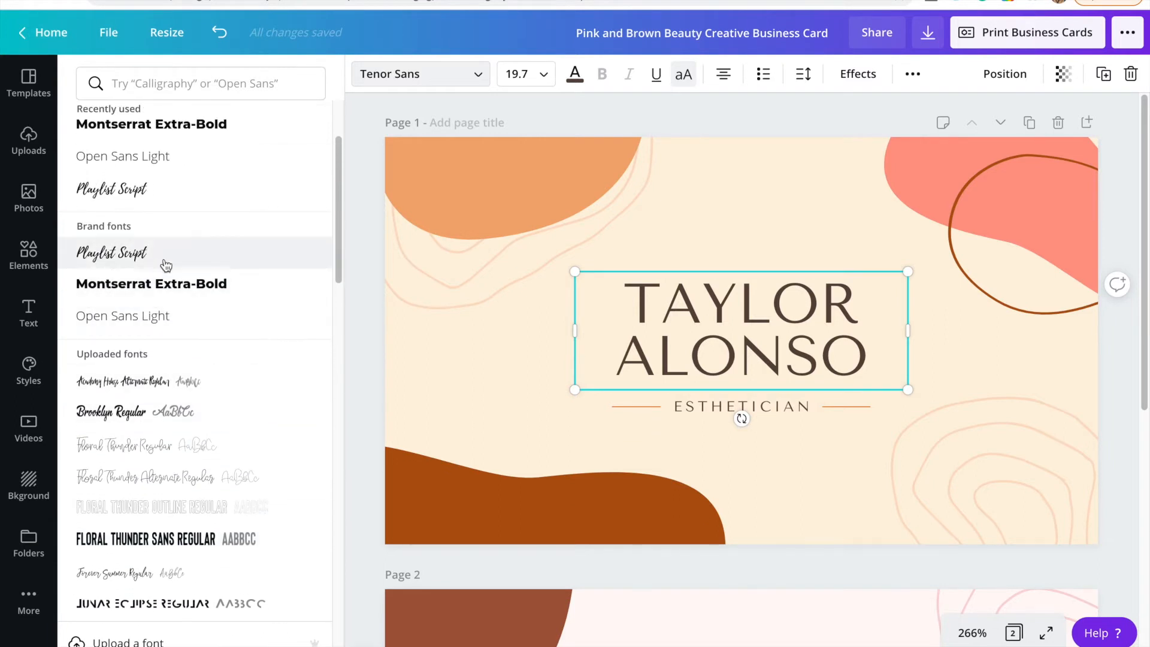
left_click(129, 337)
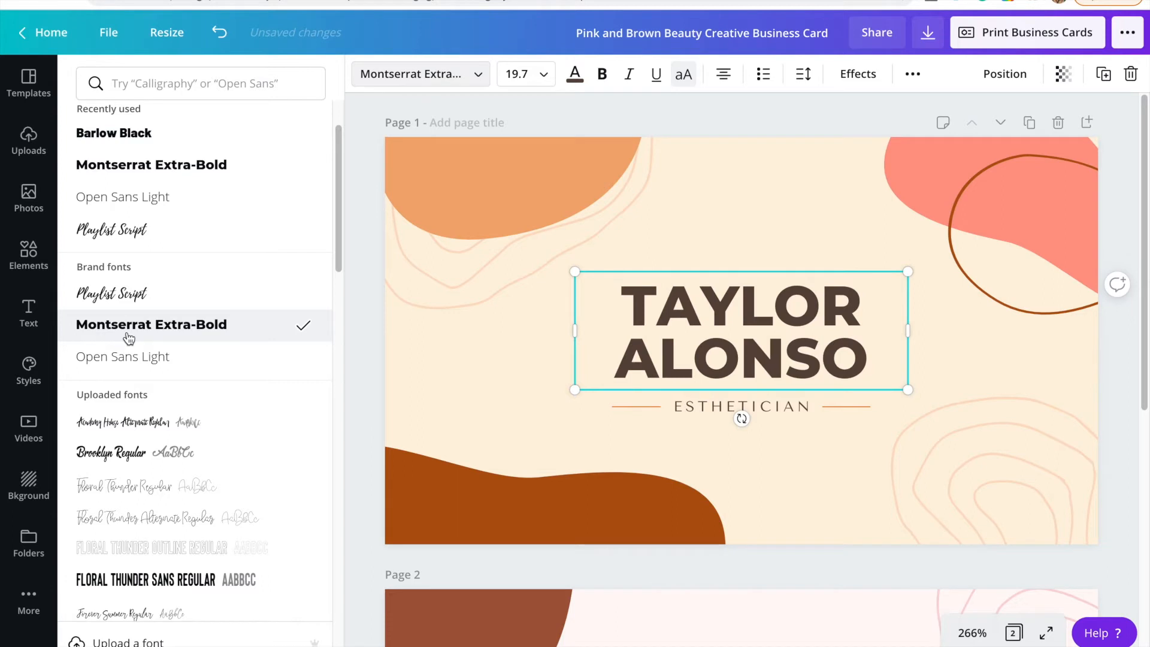
Step: Set the "ESTHETICIAN" text on page 1 to the brand font Open Sans Light
left_click(708, 411)
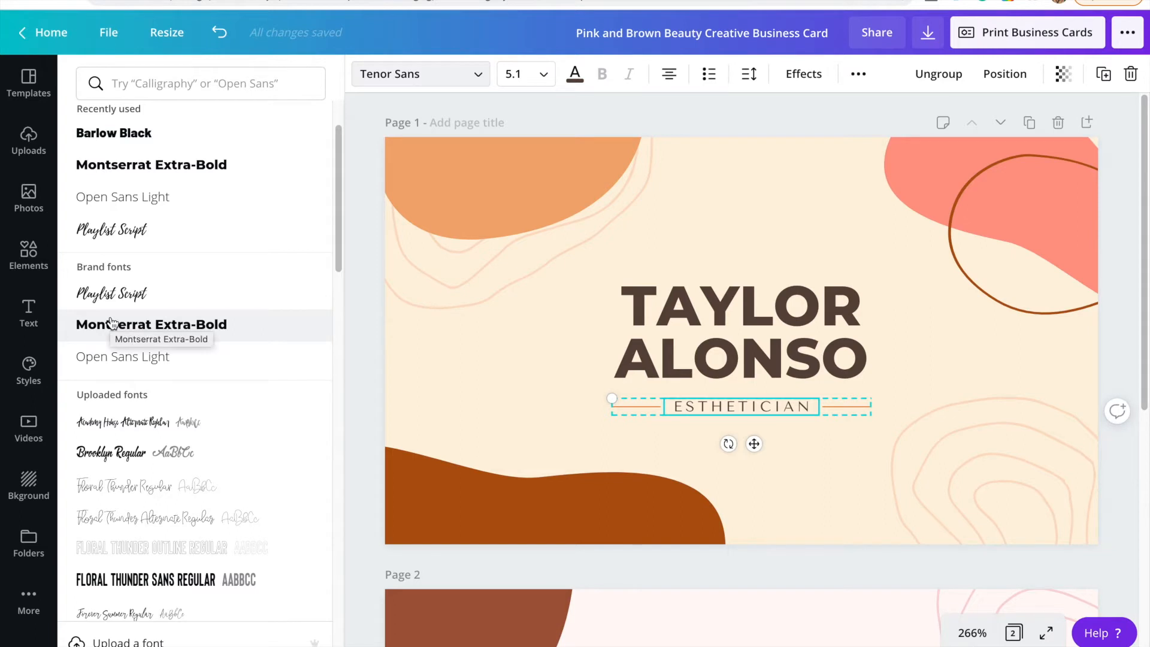
left_click(114, 364)
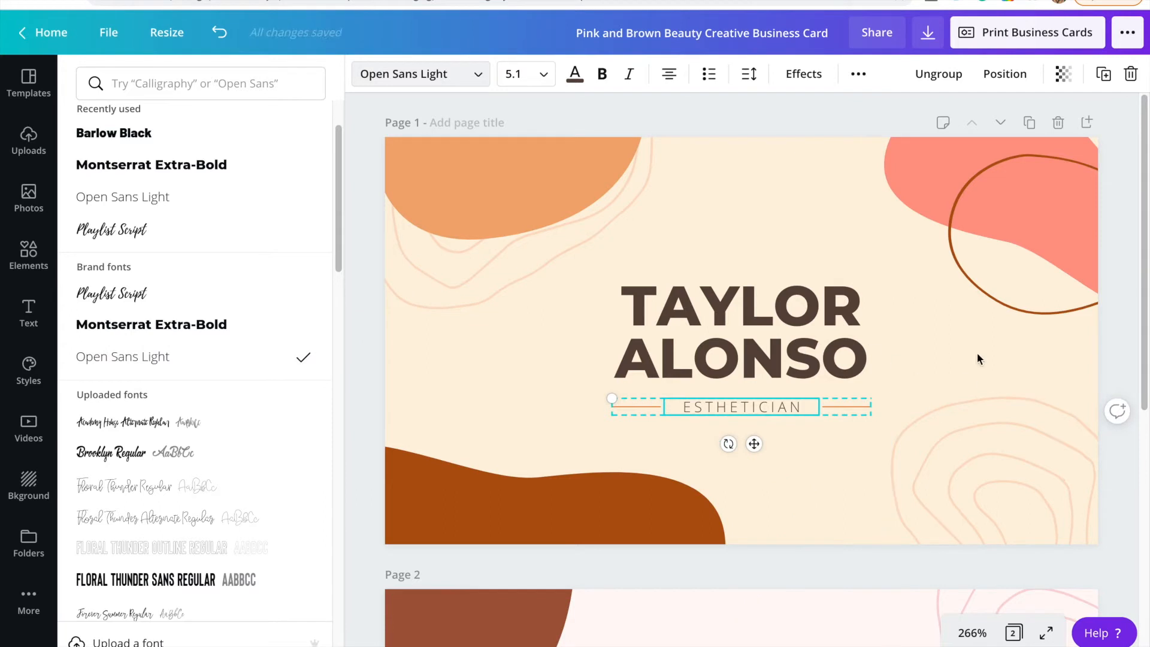
key("Escape")
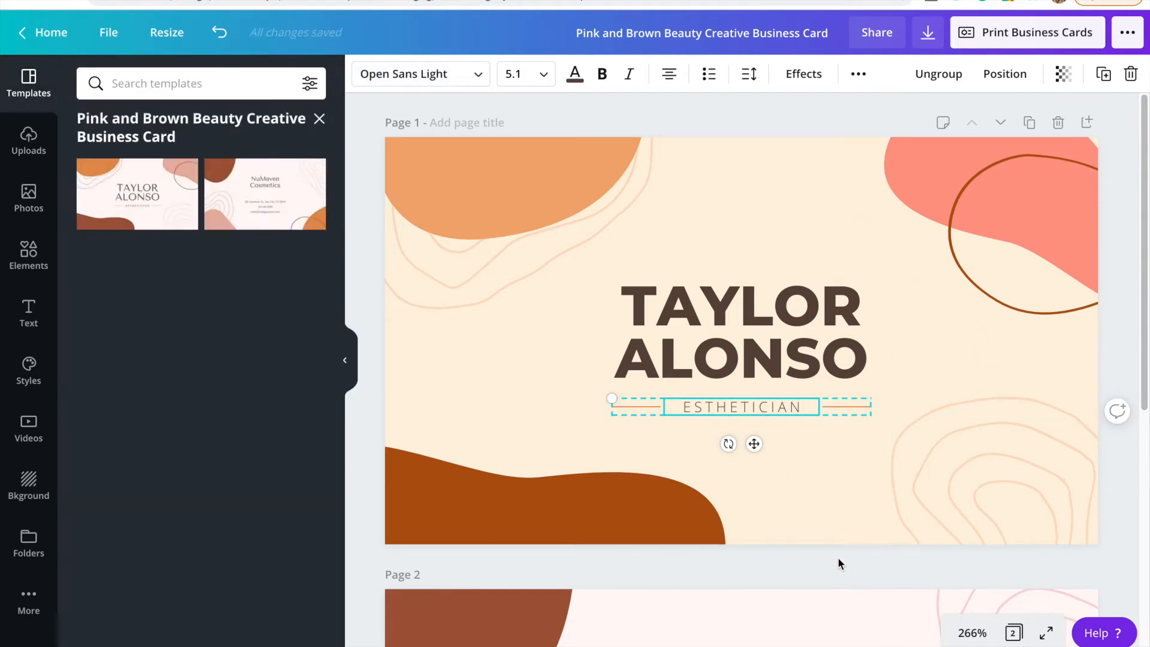
left_click(1125, 175)
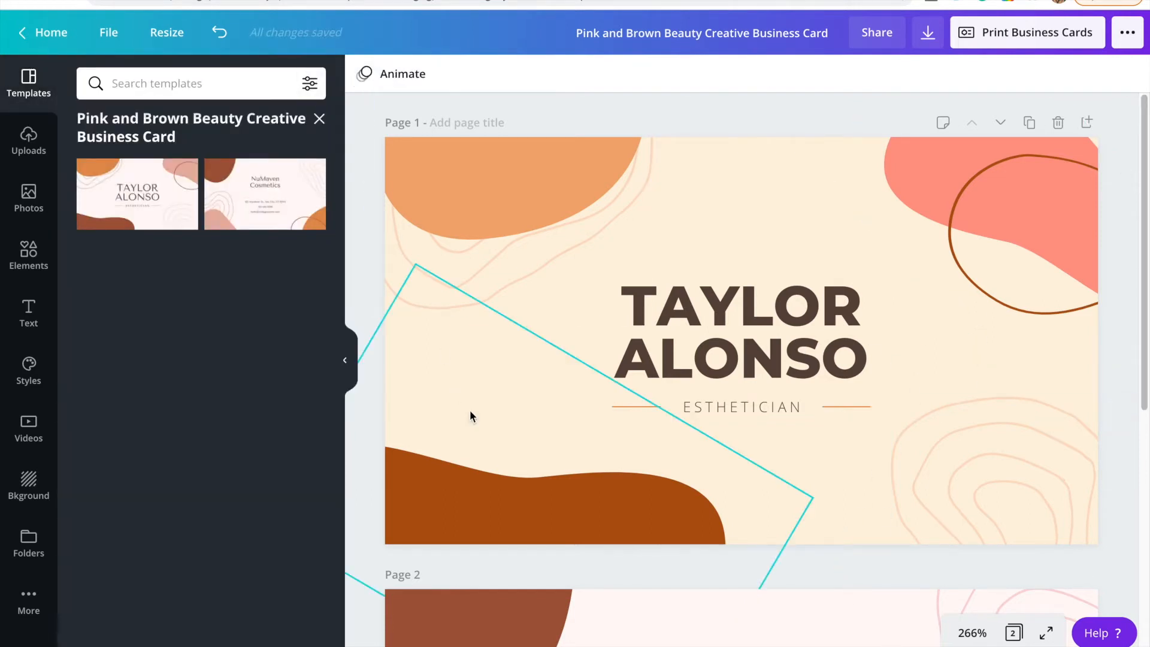
scroll(550, 509, "down", 3)
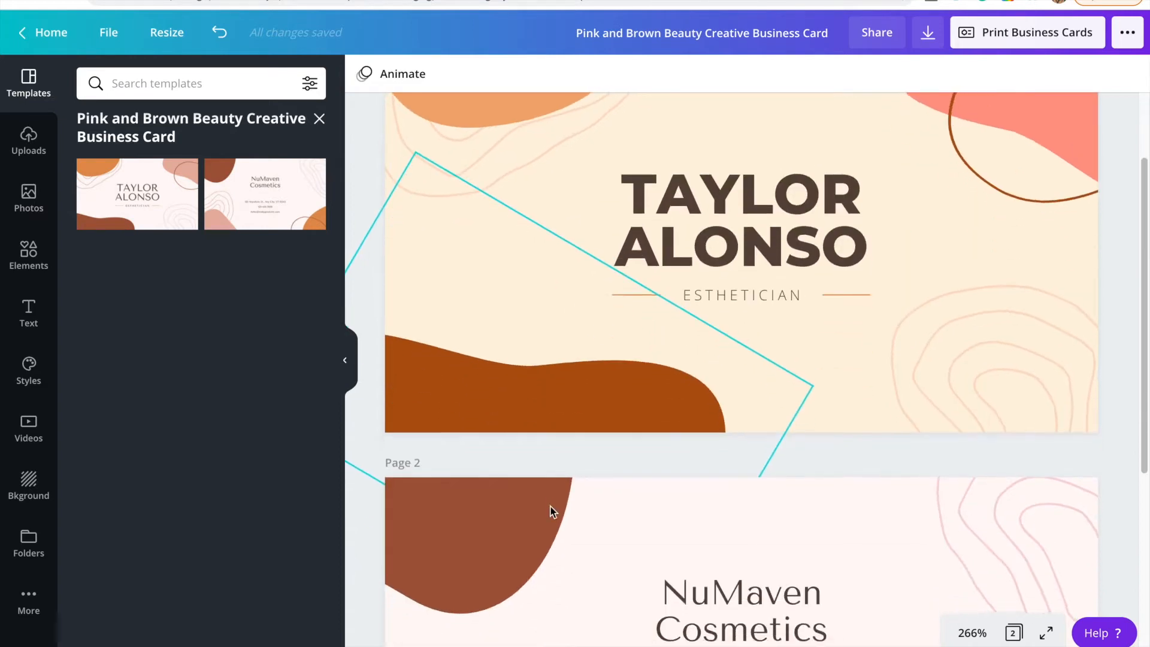
scroll(550, 511, "down", 3)
scroll(539, 445, "up", 3)
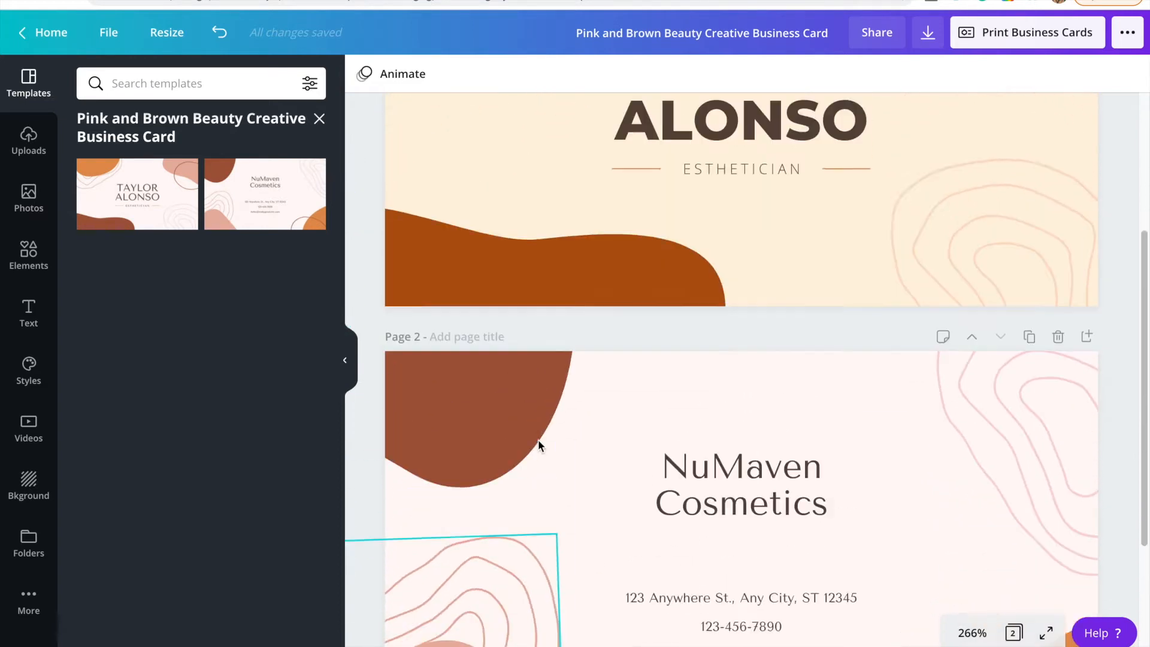
scroll(534, 402, "down", 5)
scroll(858, 318, "up", 7)
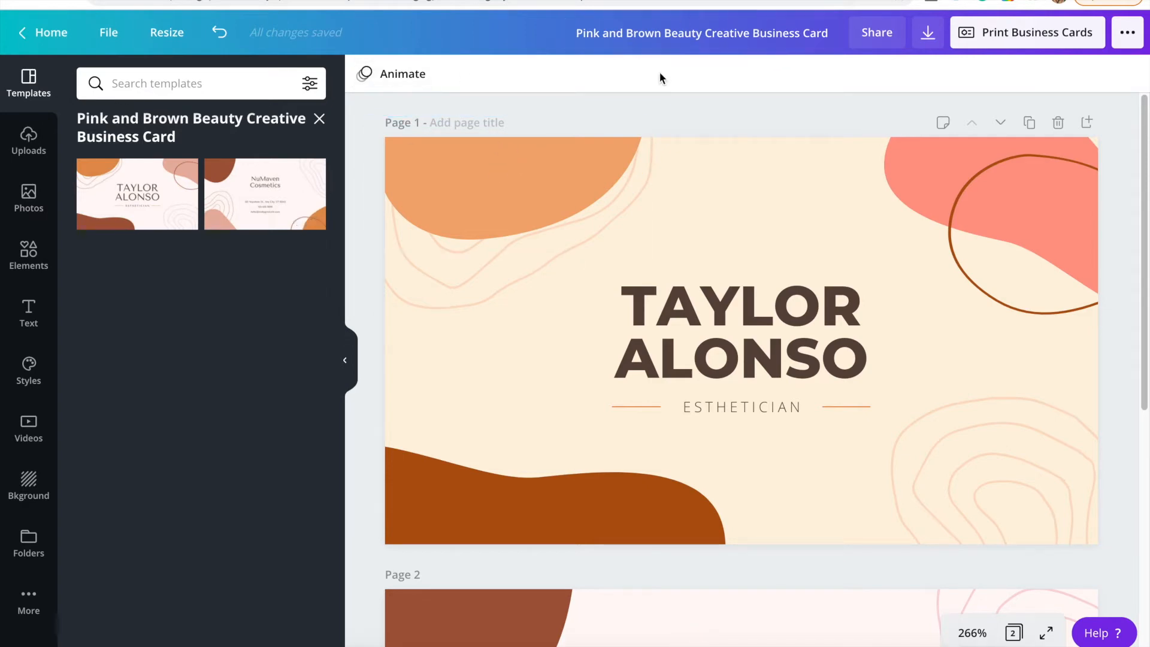
Step: Rename the design as "Test Business Card" and save it
double_click(678, 33)
triple_click(677, 33)
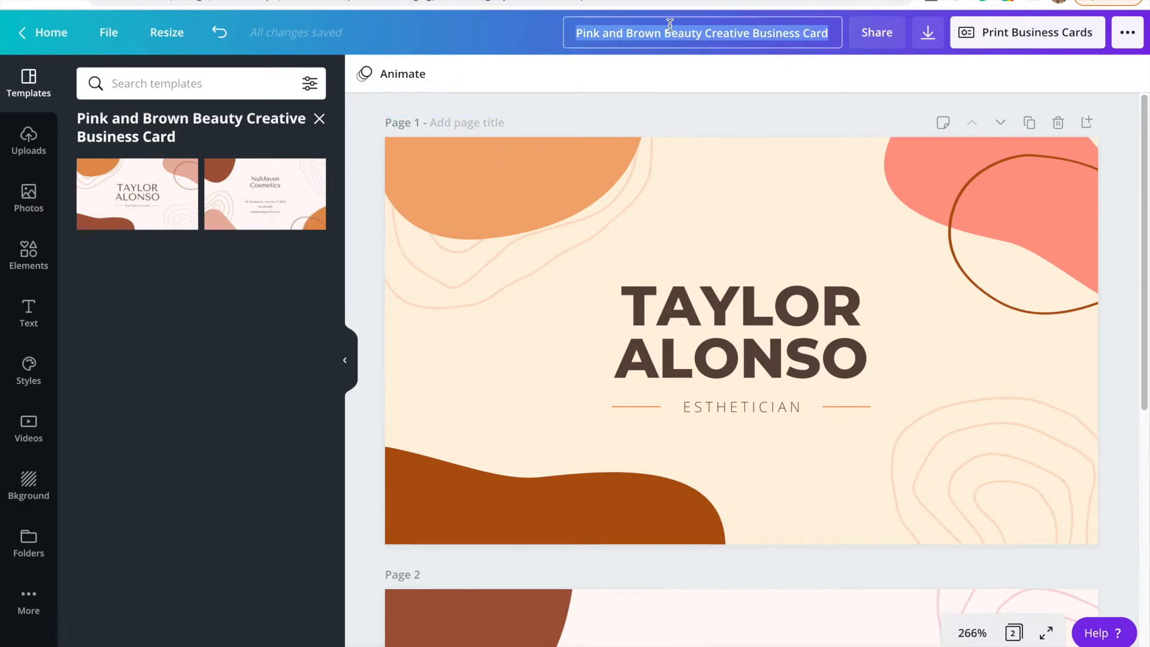
key("BackSpace")
type("T")
key("BackSpace")
type("Tst")
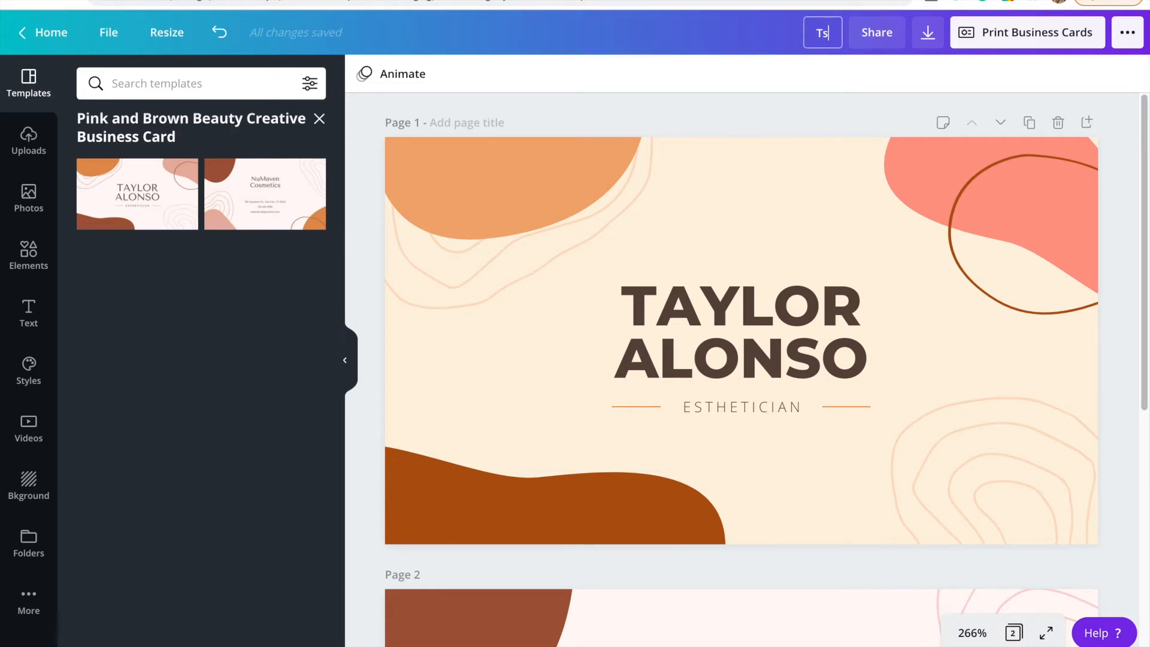
key("BackSpace")
key("BackSpace")
type("est Business Card")
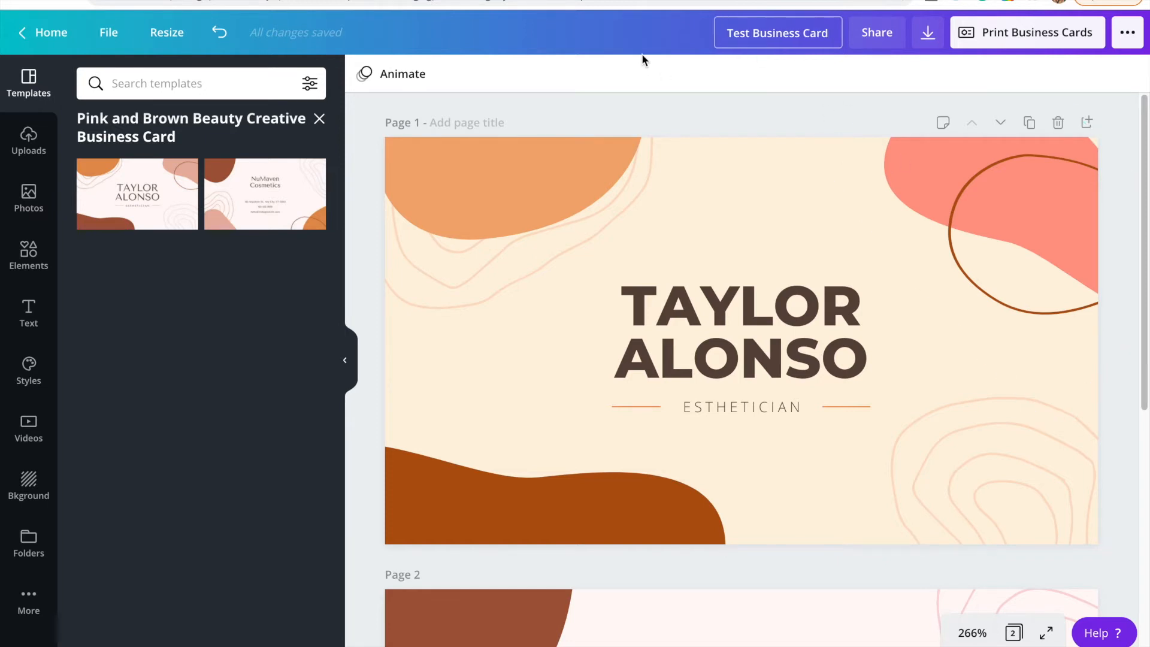
key("Return")
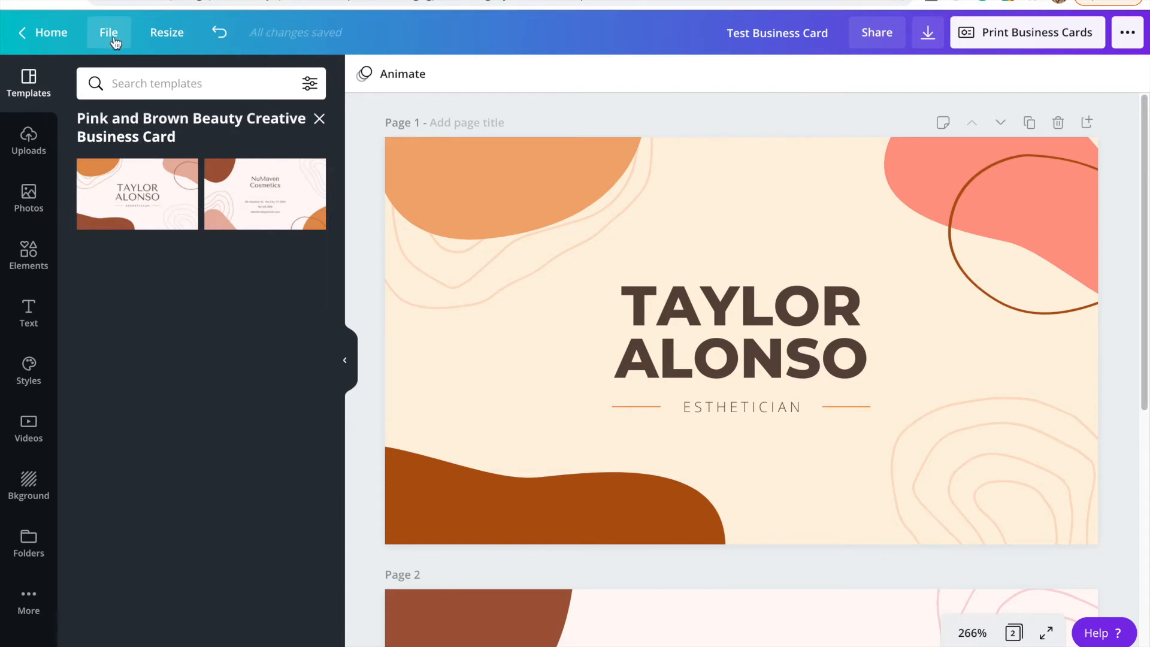
left_click(115, 43)
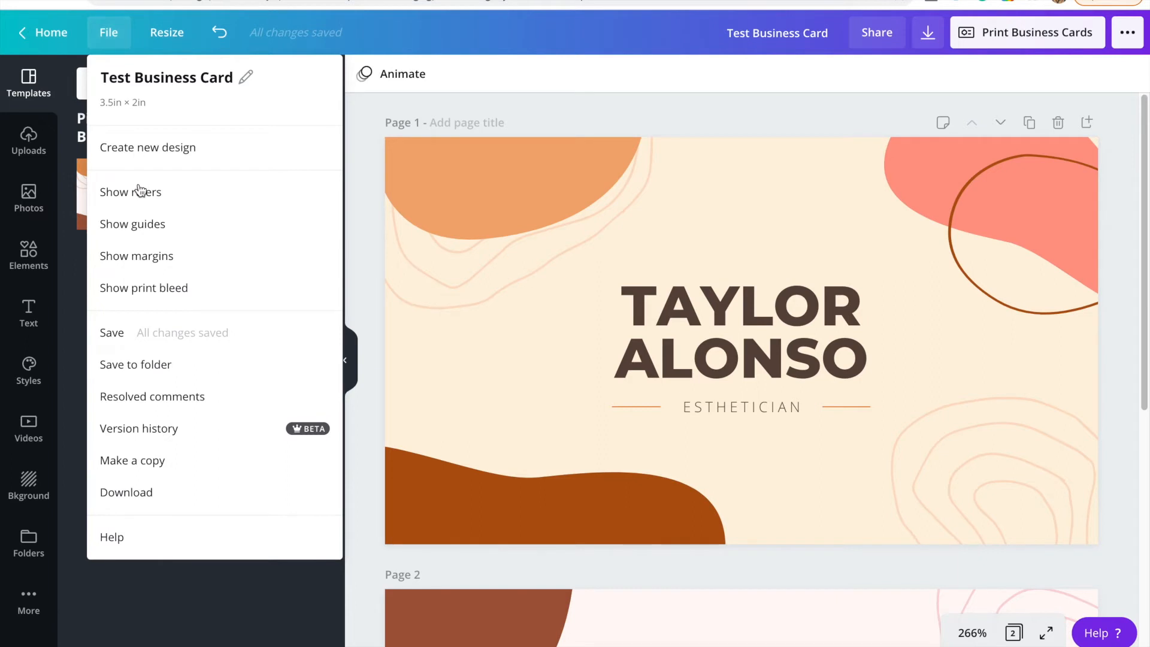
left_click(114, 335)
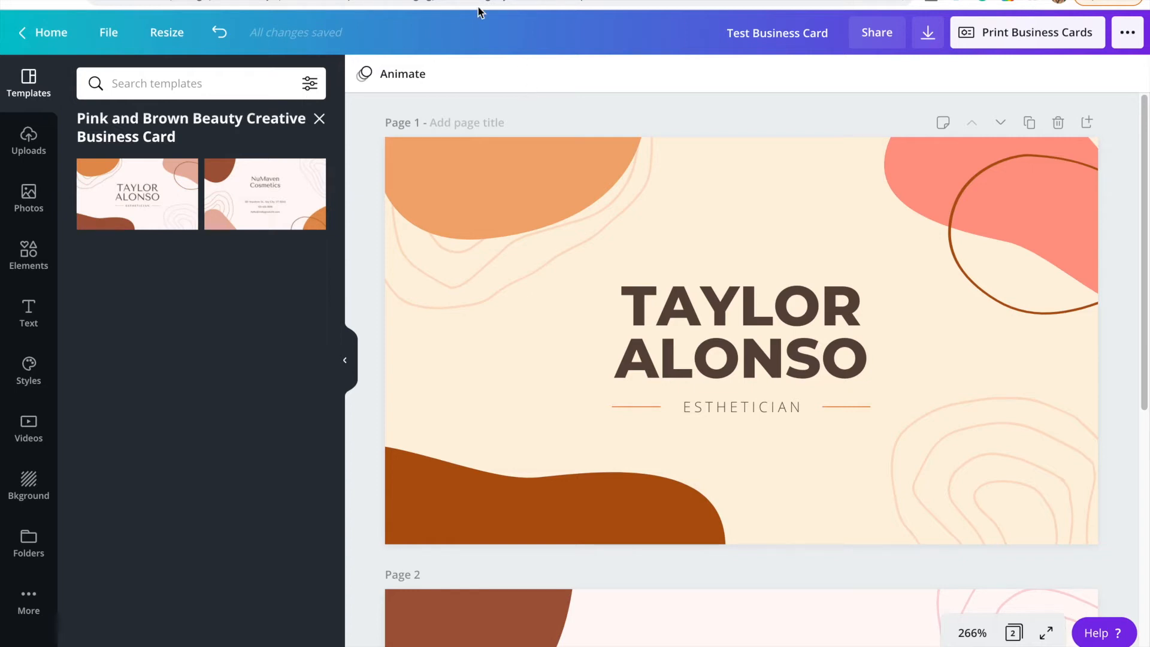
Step: Create a new Instagram Post design from the recently used "Standing out in your industry" template
left_click(49, 33)
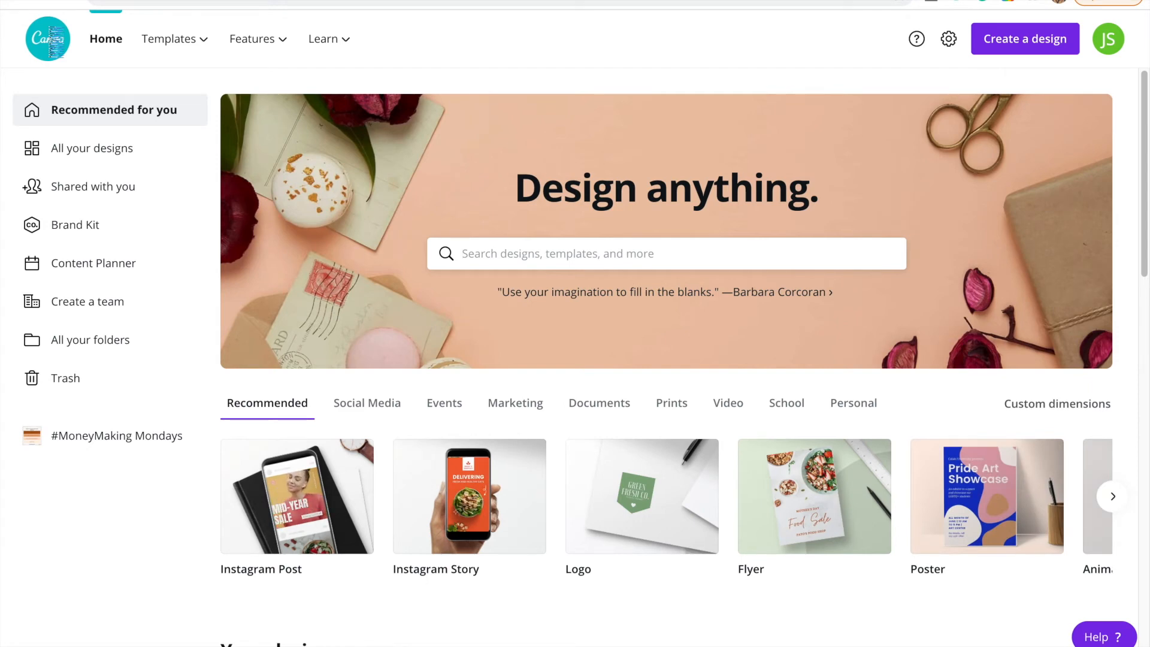
mouse_move(251, 39)
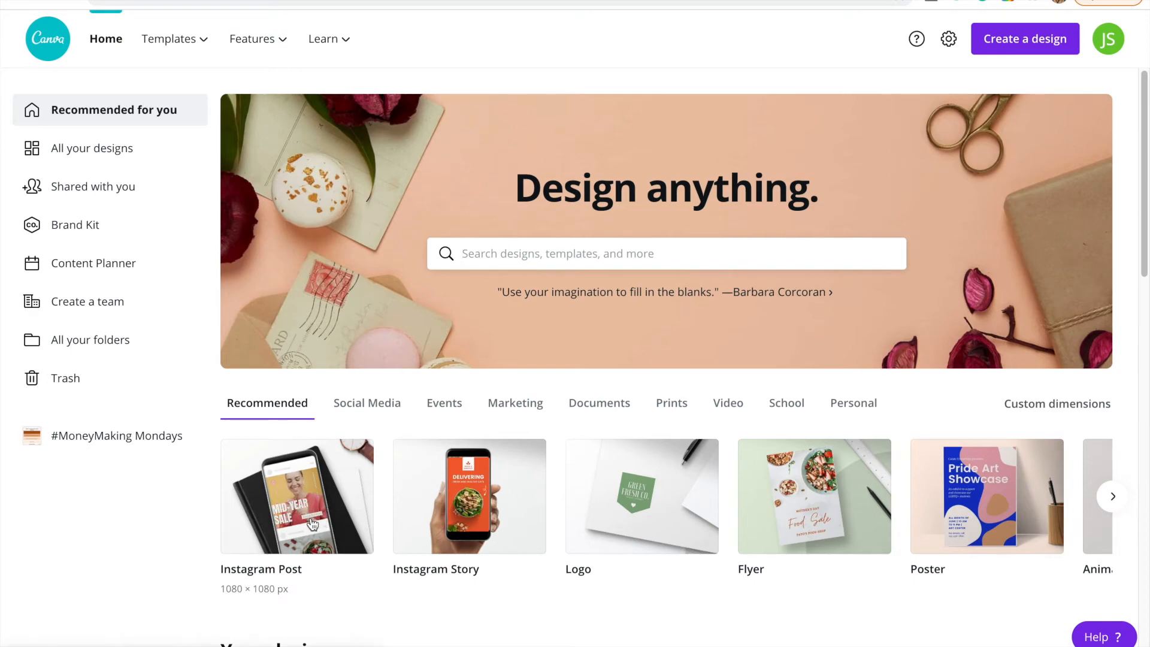
left_click(287, 524)
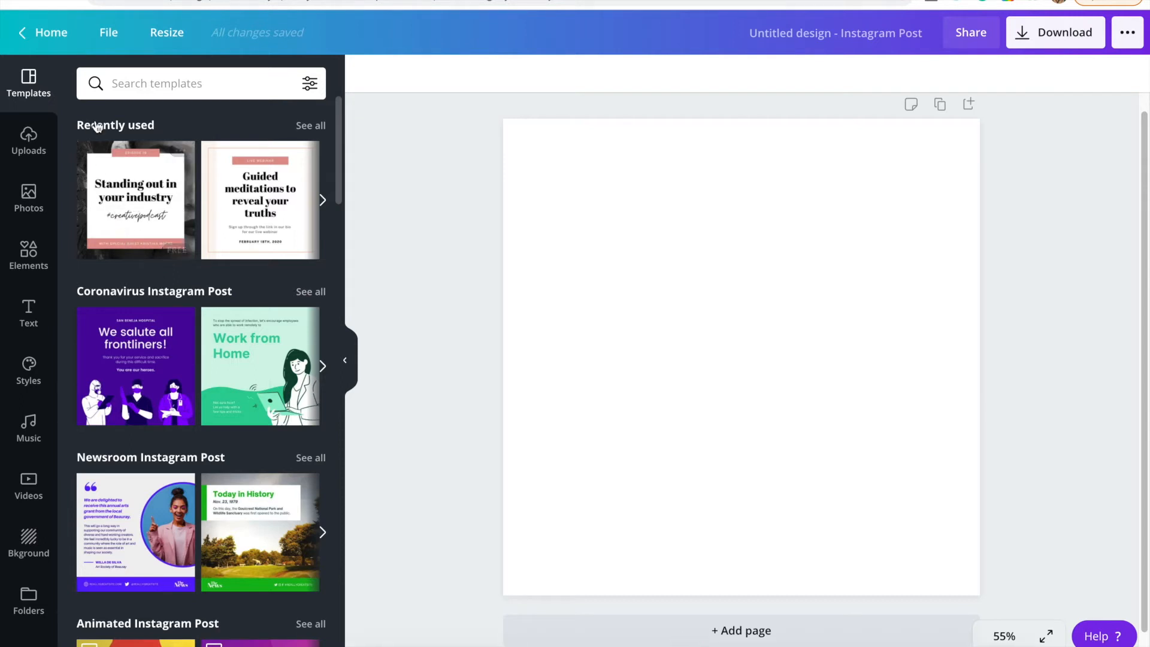
scroll(251, 228, "right", 5)
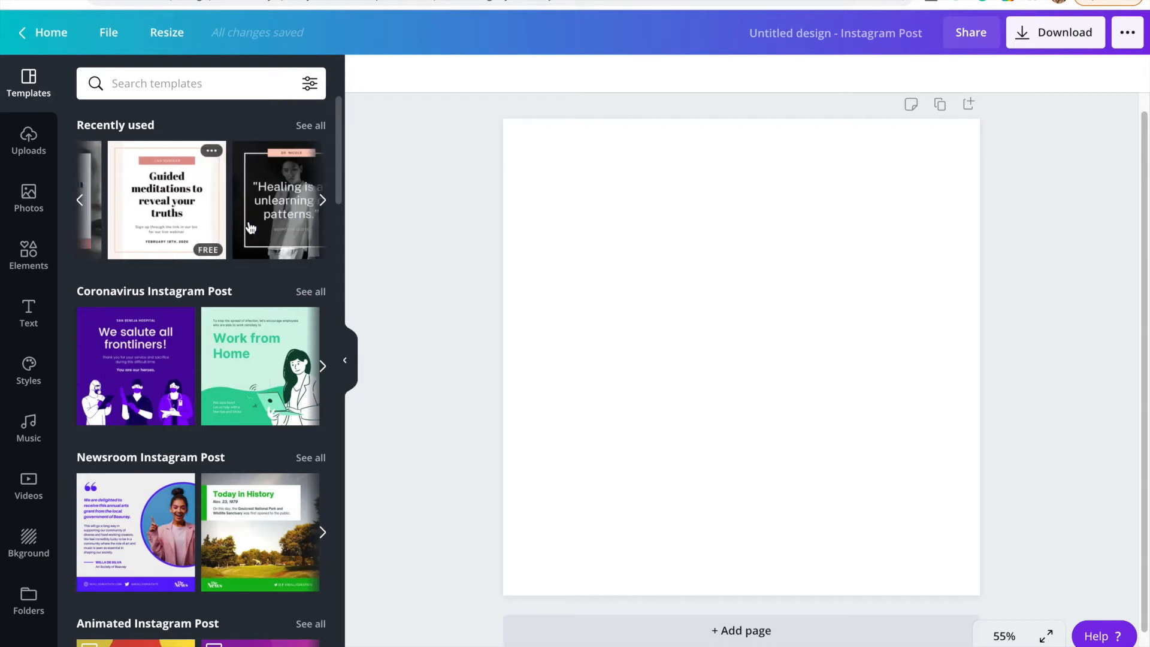
scroll(251, 227, "left", 5)
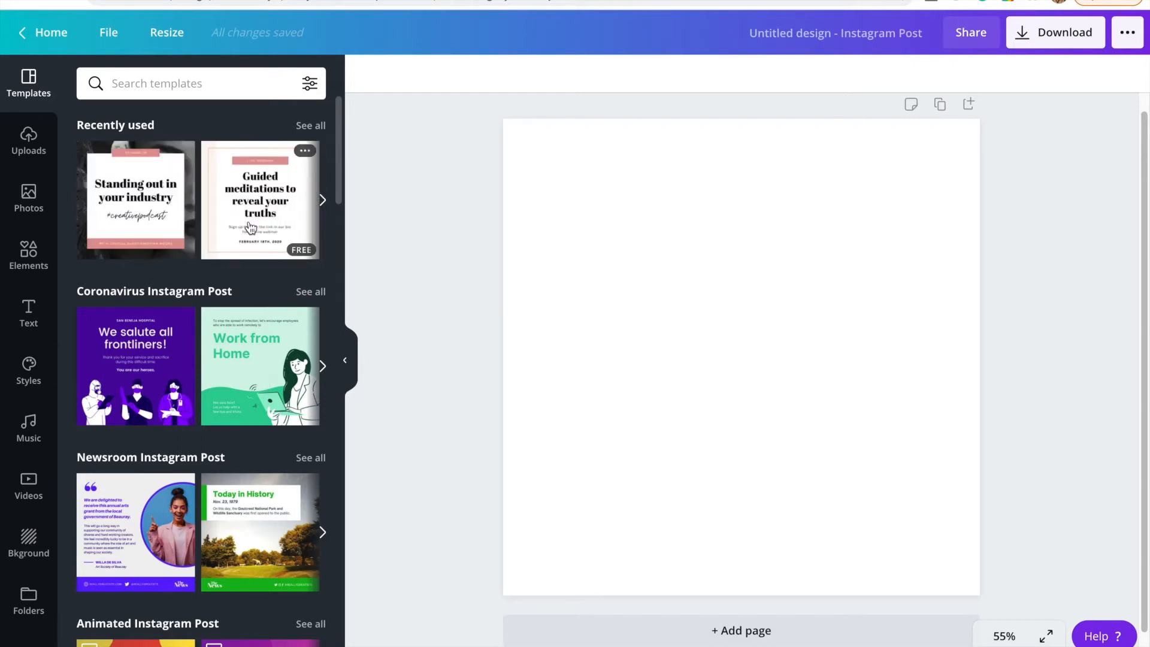
left_click(137, 189)
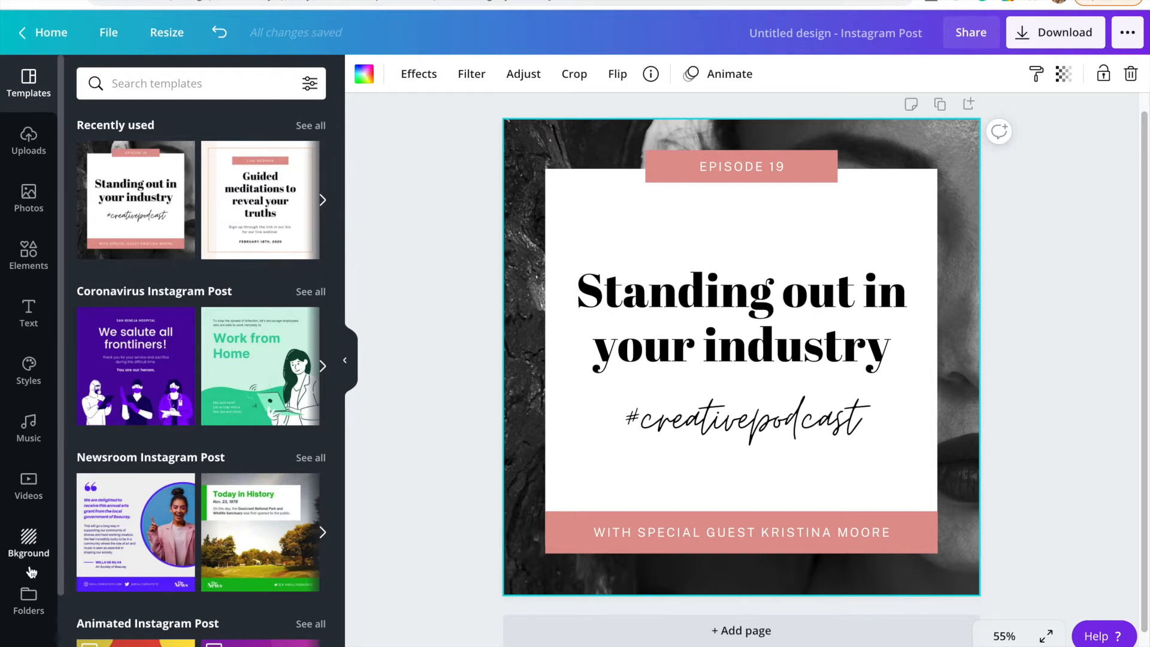
Step: Search the backgrounds for "green leaves"
left_click(29, 542)
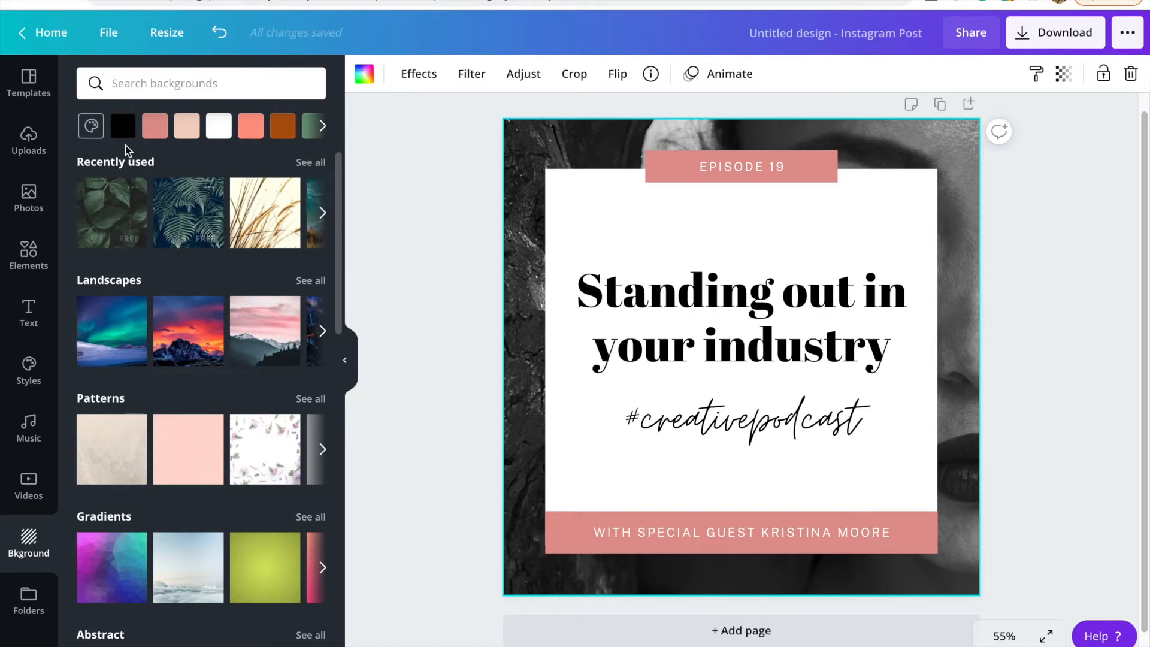
left_click(164, 84)
type("gr")
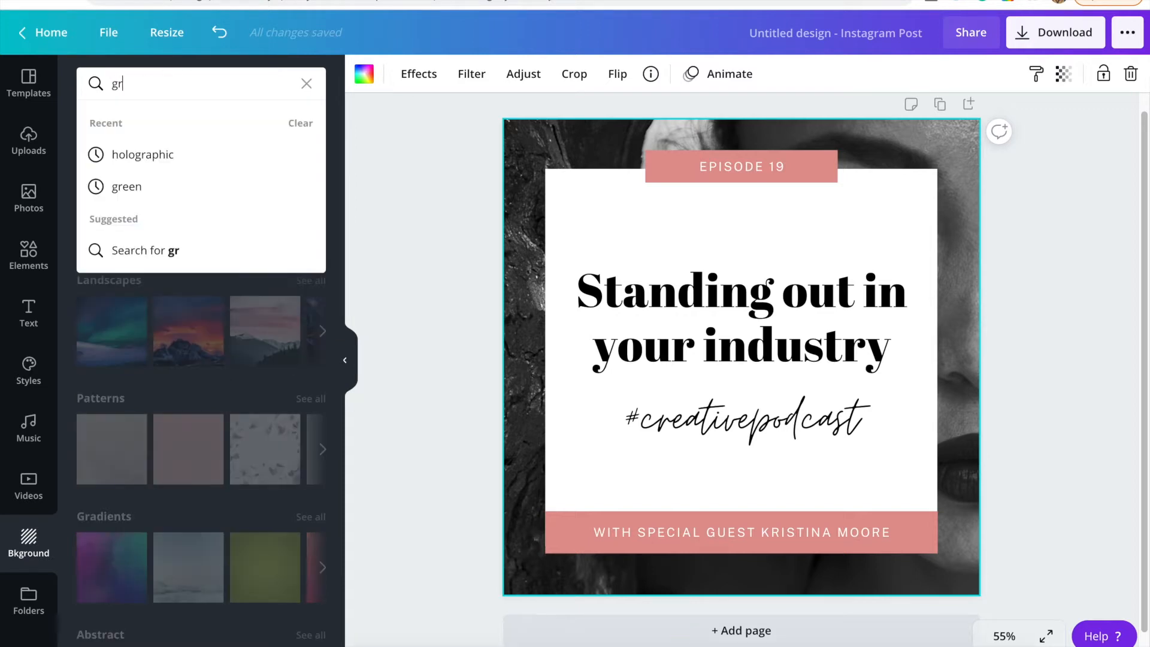
type("een leaves")
key("Return")
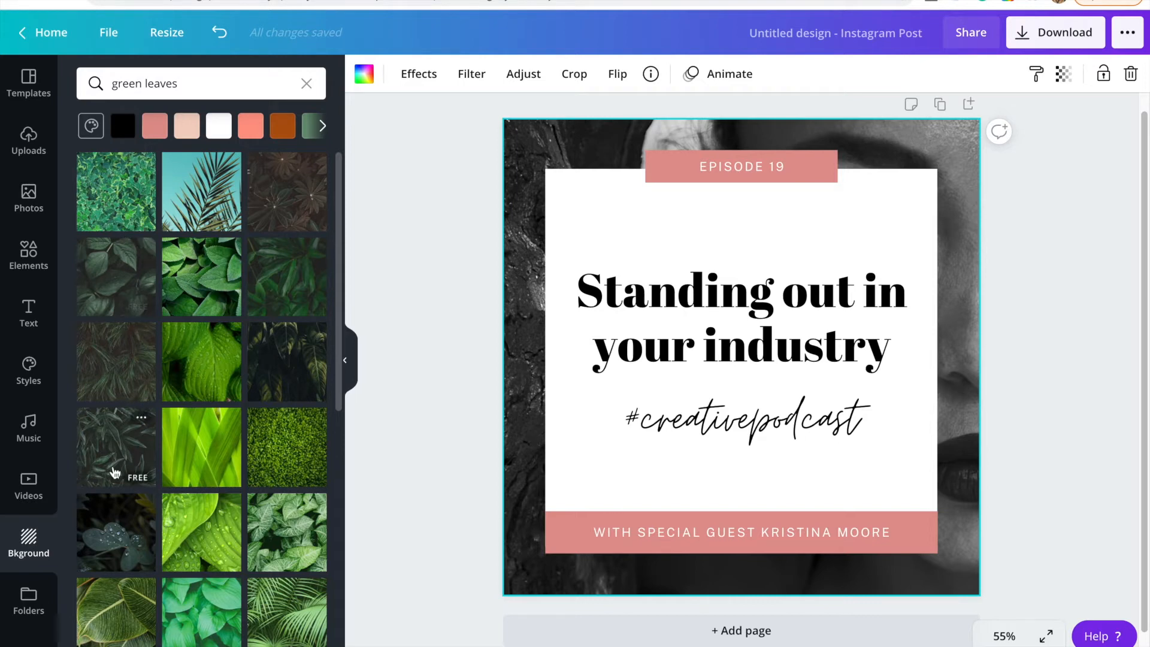
Step: Apply the dark broad-leaf background to the post, trying the dark narrow-leaf and bright green blade photos for comparison
left_click_drag(115, 472, 114, 289)
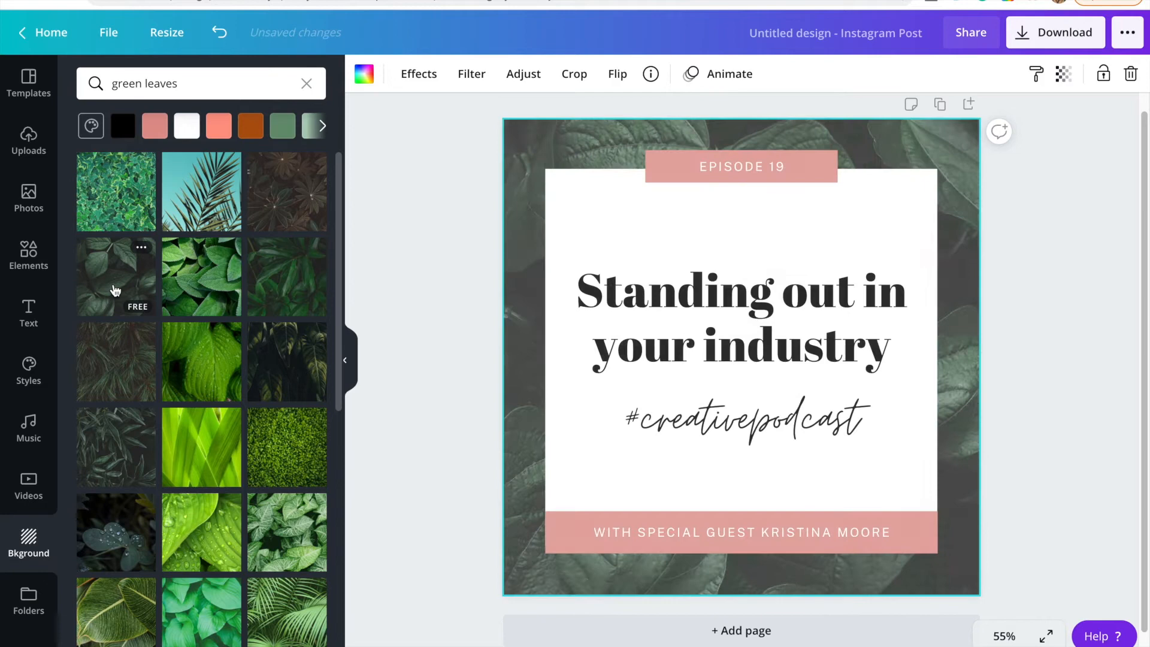
left_click(111, 458)
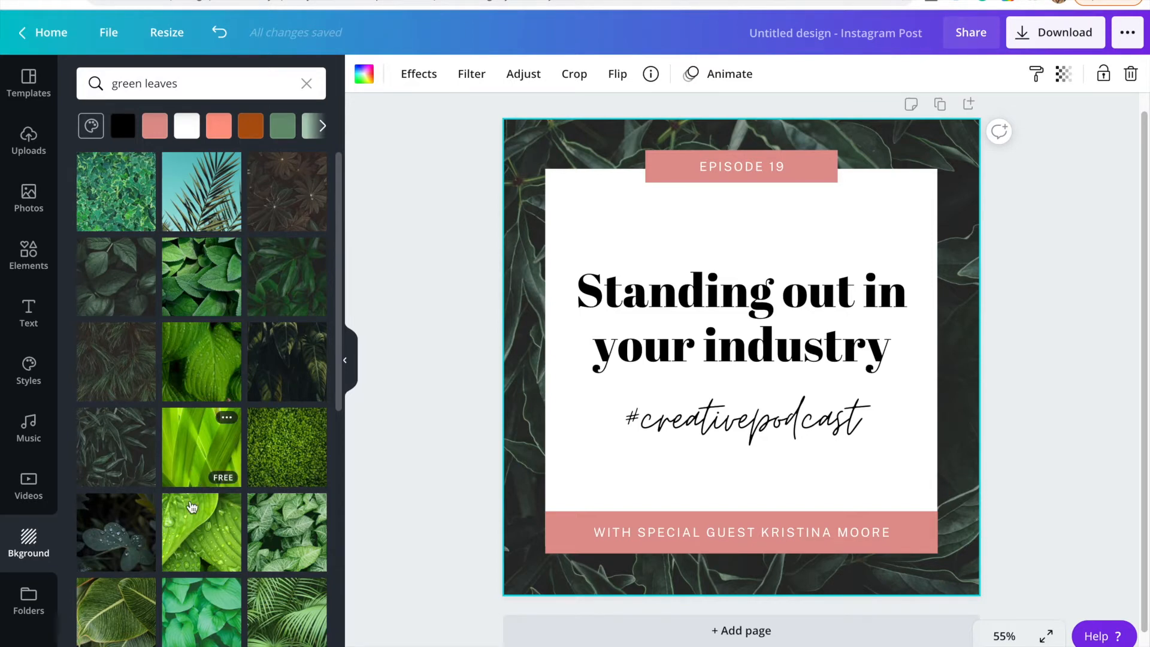
left_click(184, 453)
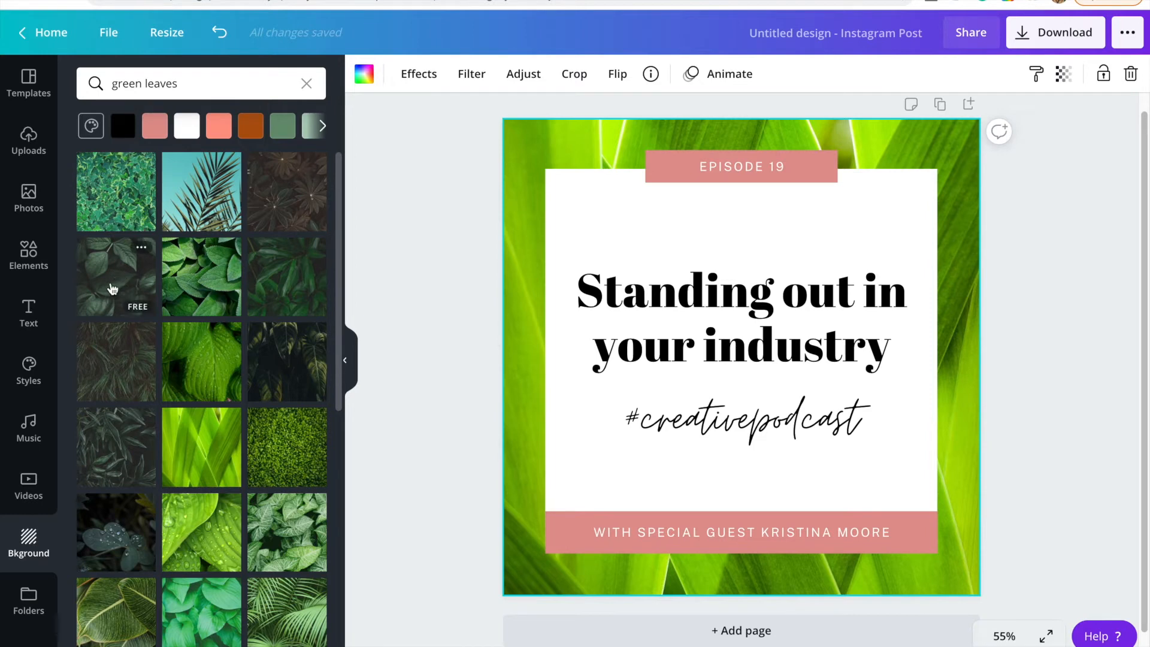
left_click(103, 290)
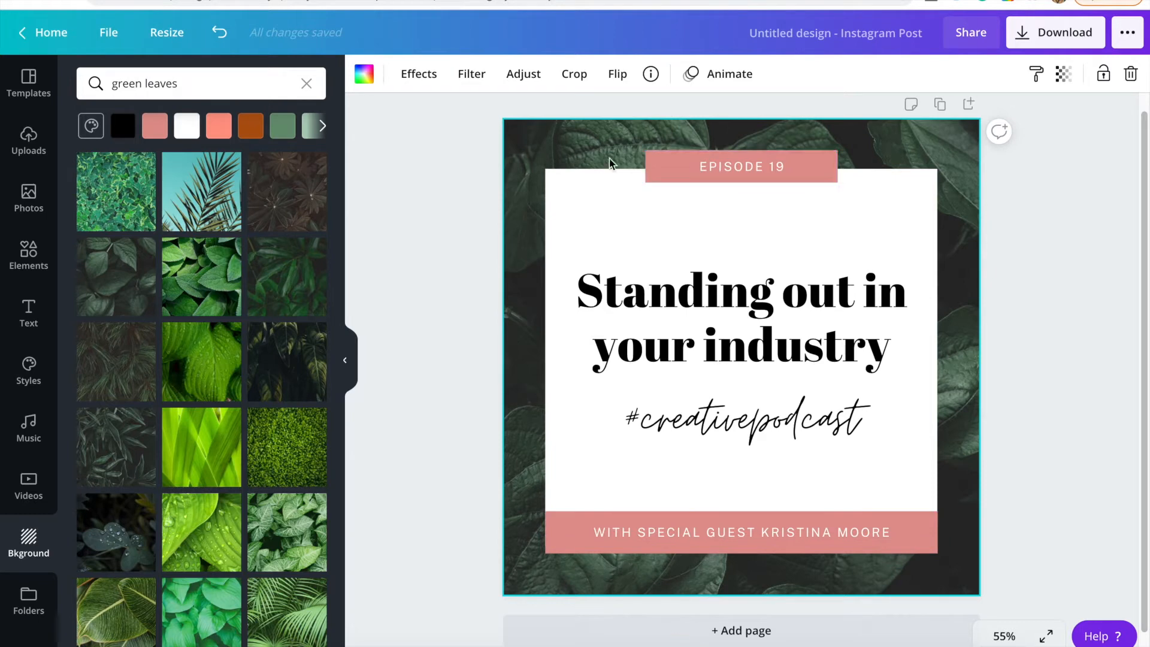
Step: Recolour the banner behind "EPISODE 19" with the Brand Palette's coral
left_click(676, 178)
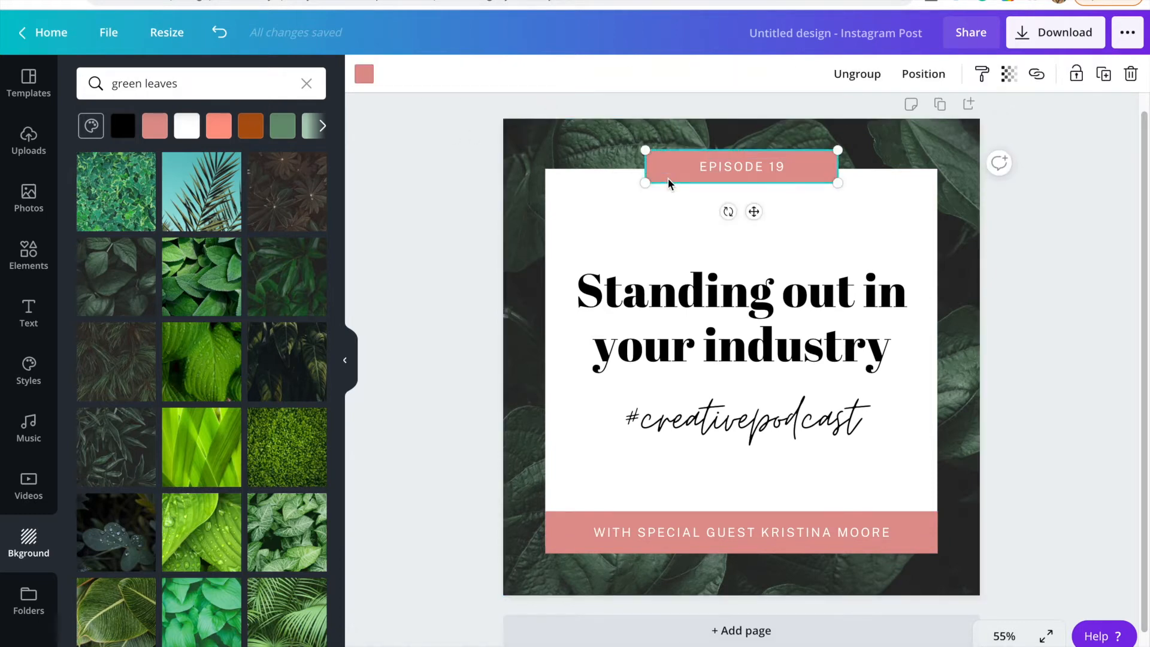
left_click(364, 73)
left_click(93, 316)
Step: Recolour the banner behind the "WITH SPECIAL GUEST" line with the Brand Palette's coral
left_click(583, 542)
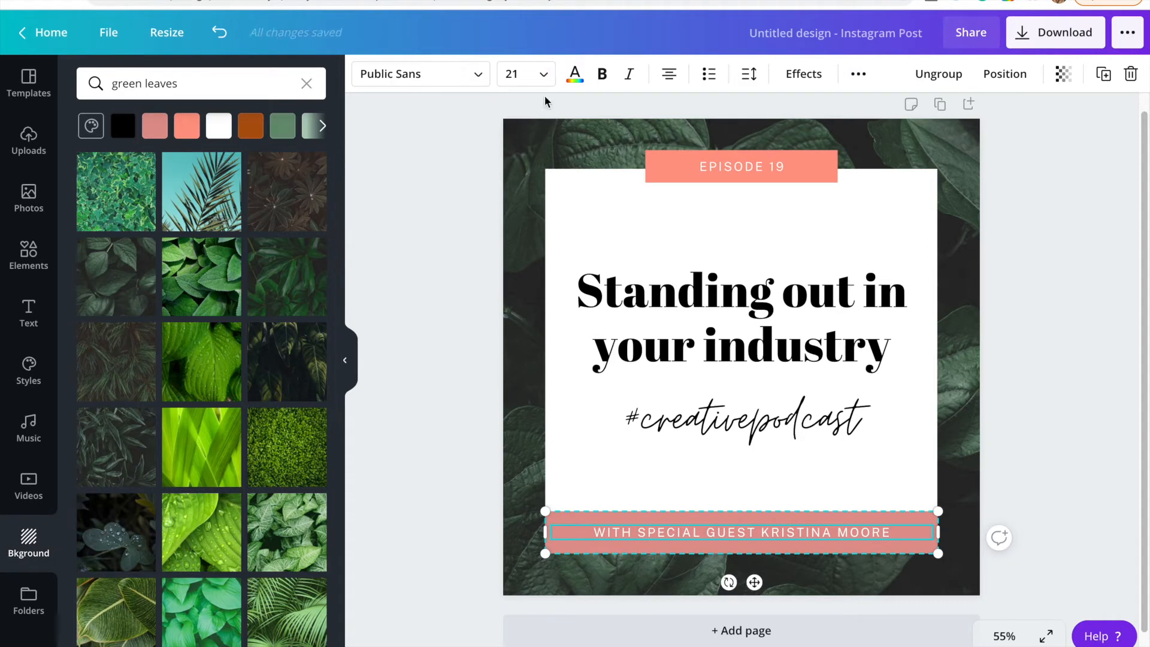
left_click(563, 556)
left_click(563, 557)
left_click(557, 548)
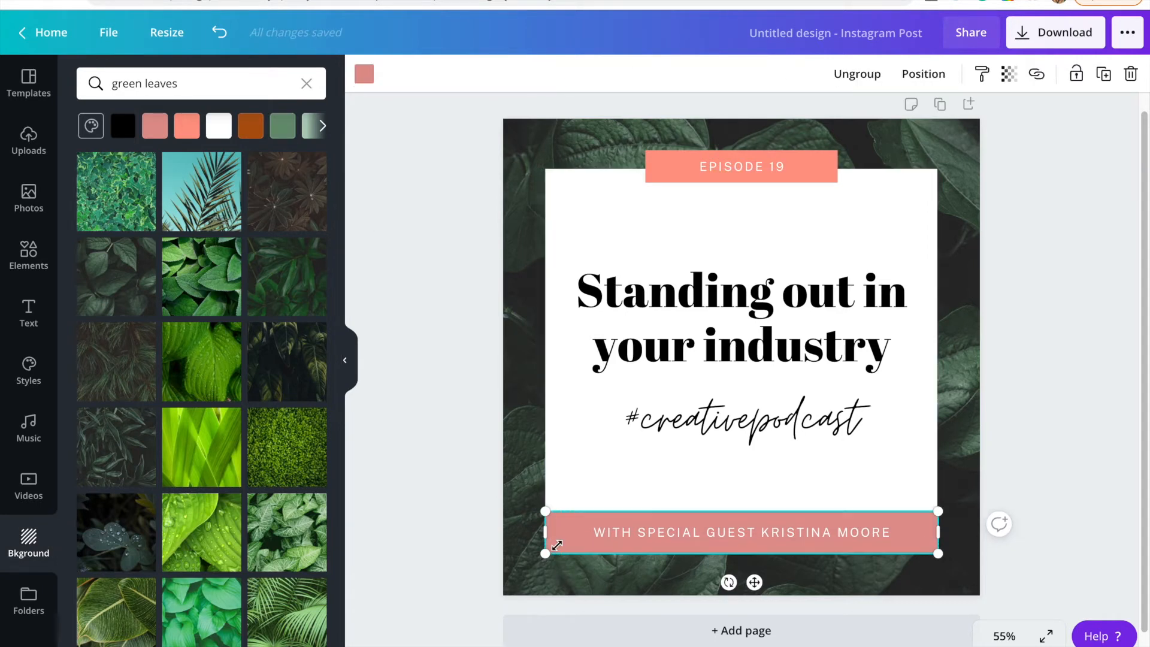
left_click(363, 78)
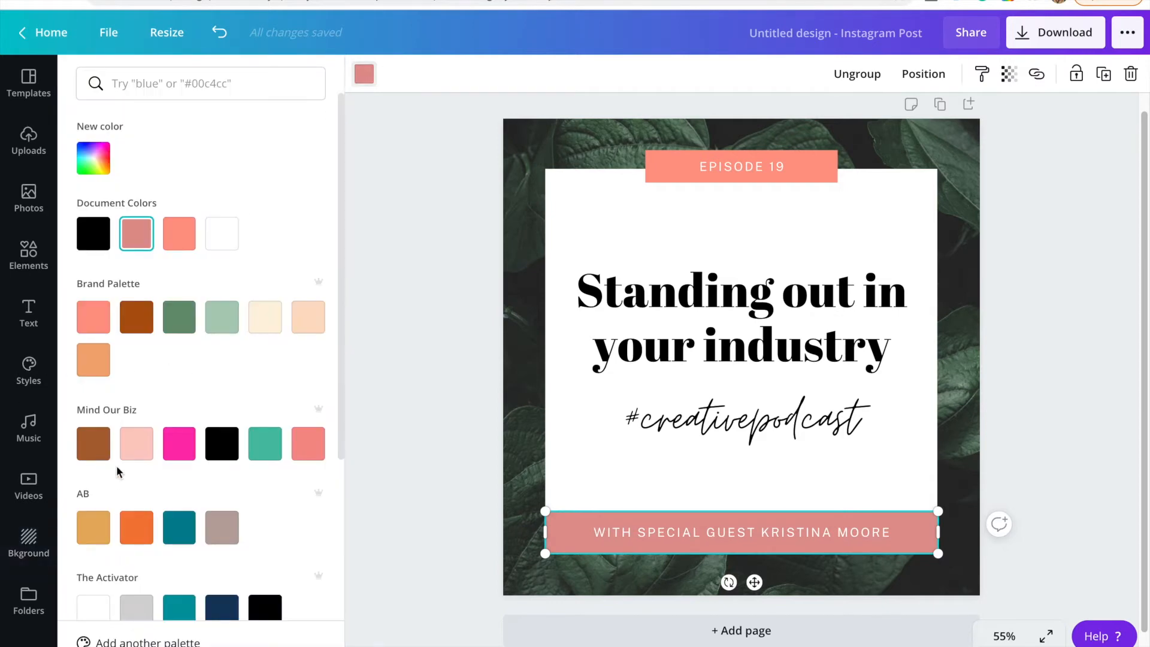
left_click(96, 327)
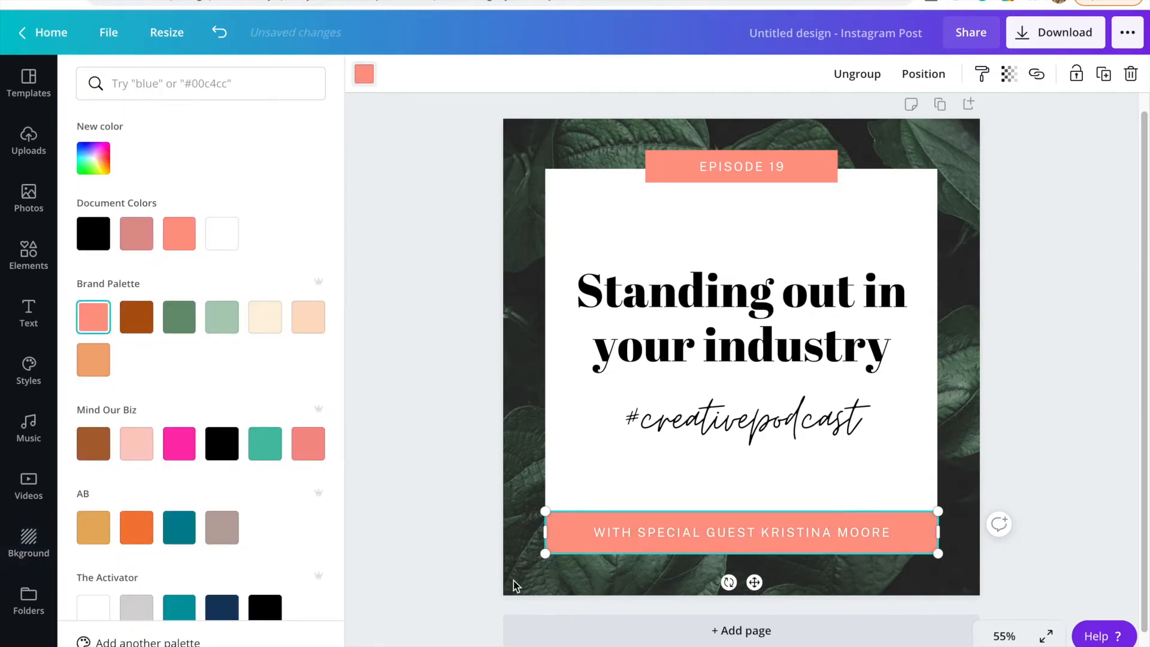
Step: Change the font of the "Standing out in your industry" heading to Montserrat Extra-Bold
left_click(771, 358)
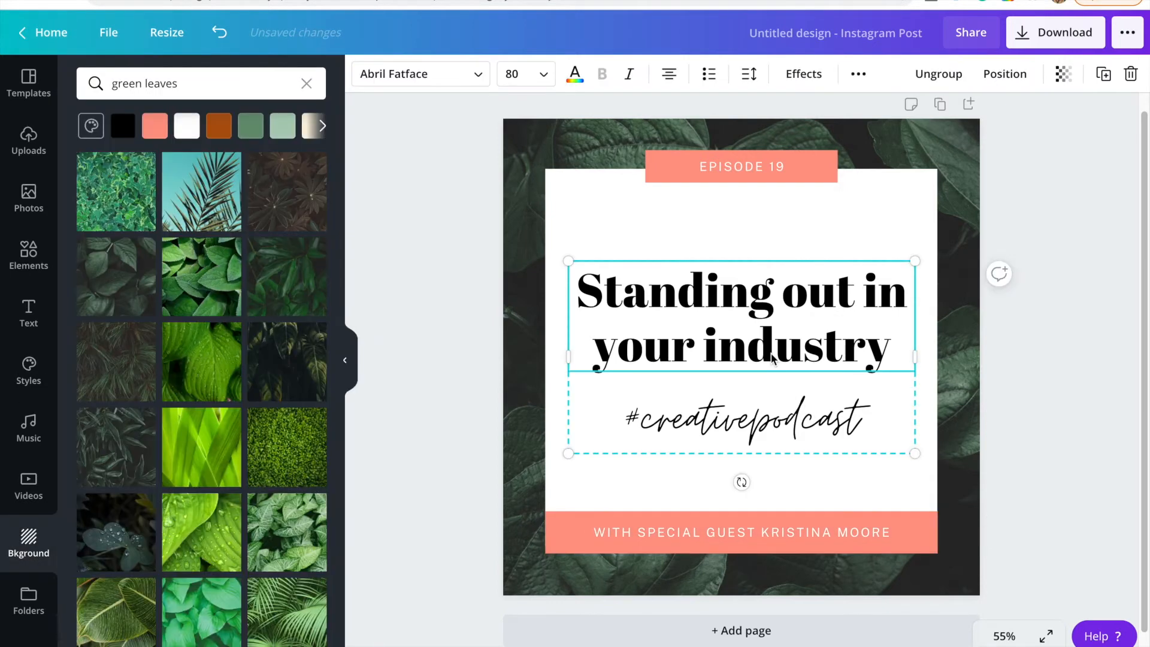
left_click(683, 322)
triple_click(683, 322)
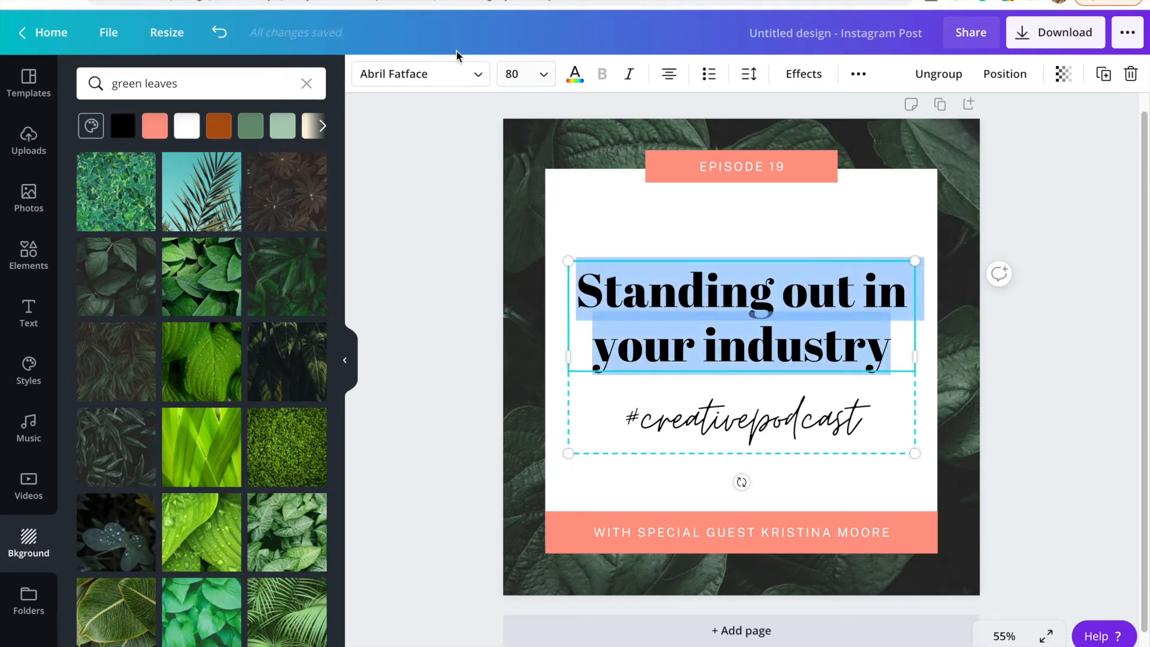
left_click(478, 75)
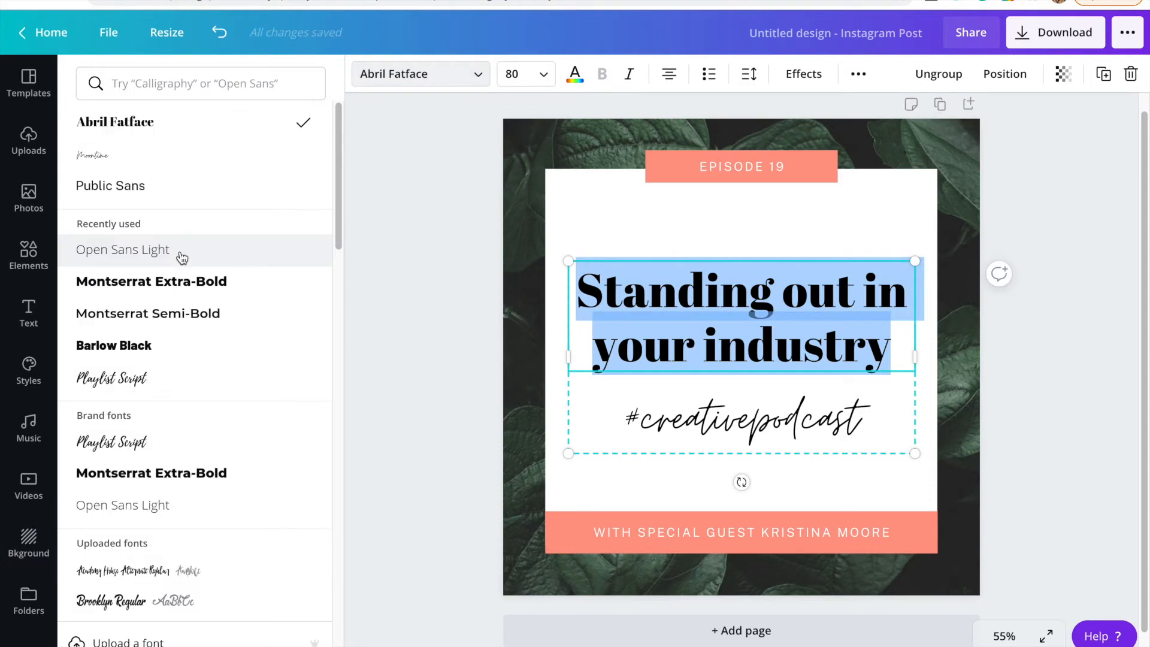
left_click(179, 293)
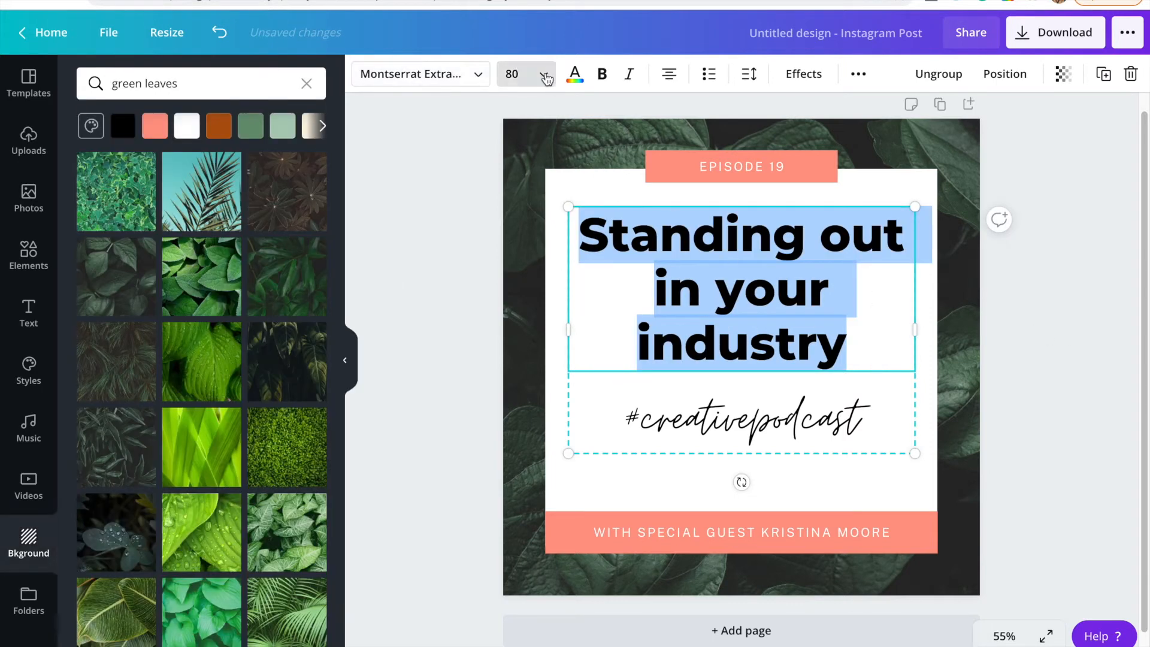
Step: Set the heading's font size to 72, trying 64 first
left_click(534, 74)
left_click(518, 242)
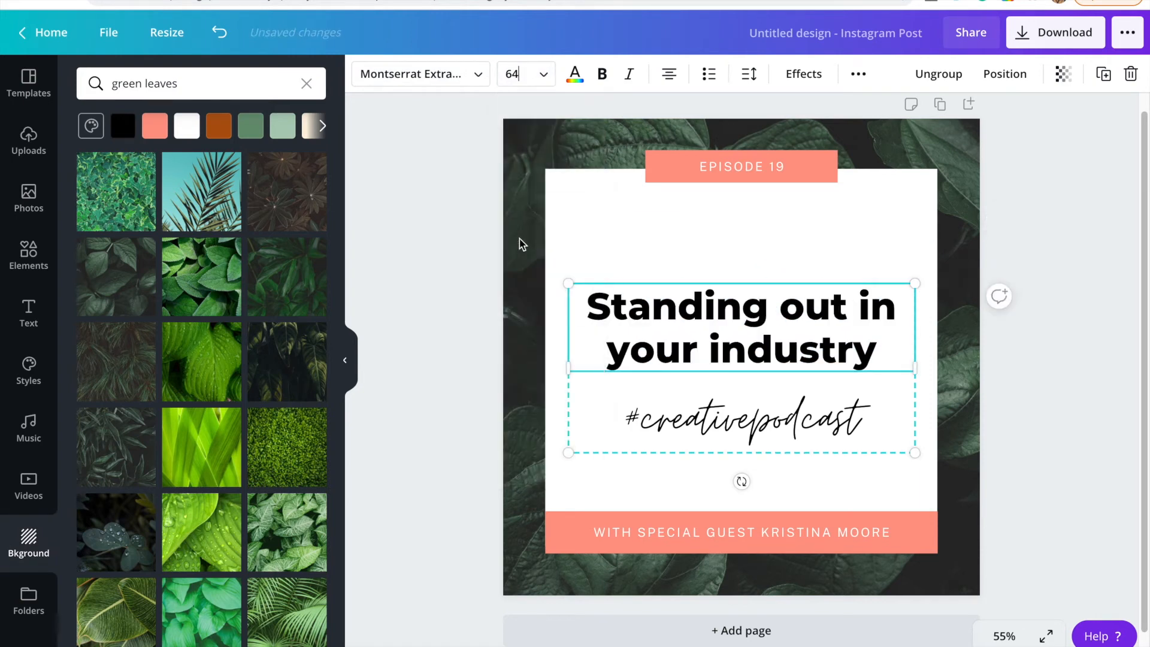
left_click(538, 83)
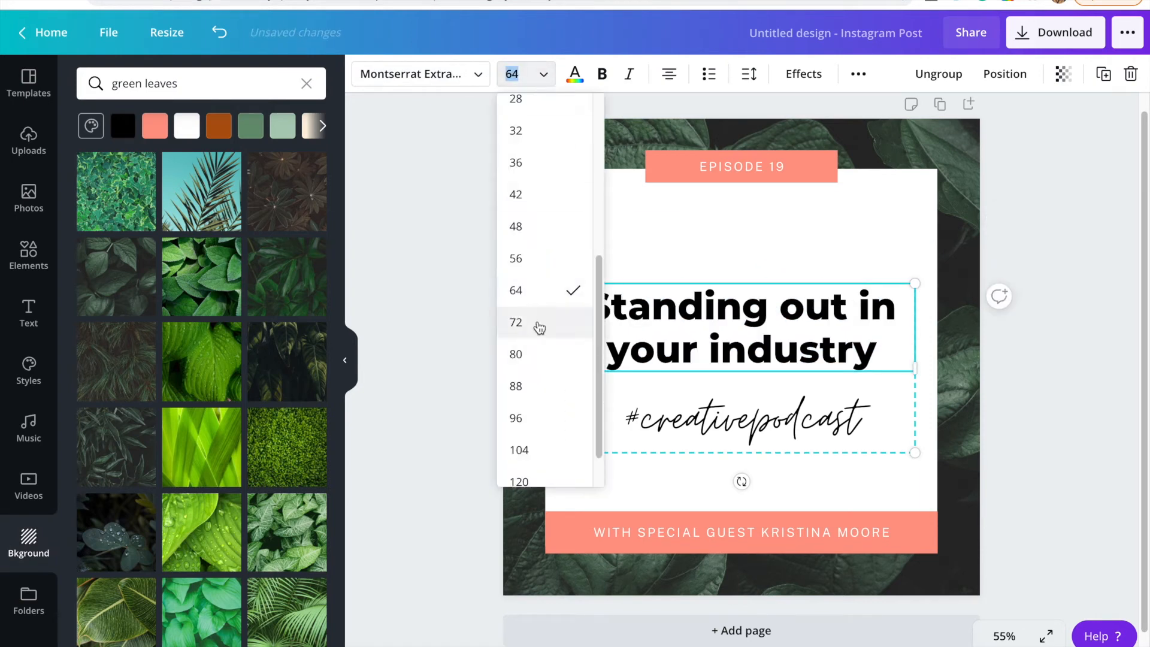
left_click(539, 324)
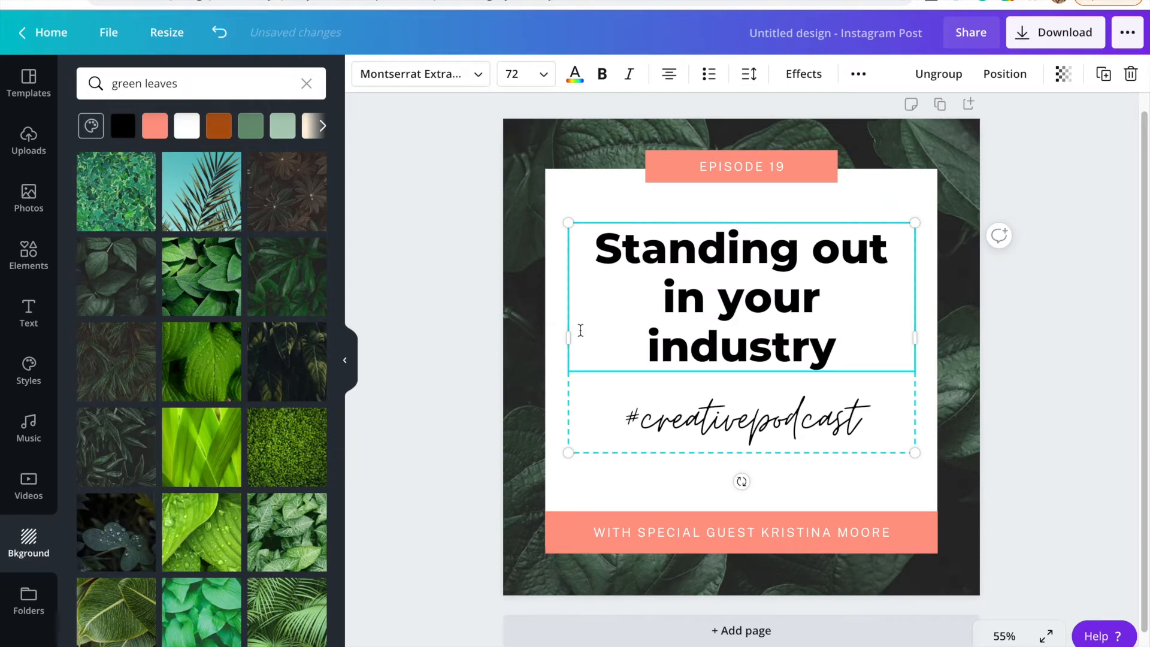
Step: Widen the heading's text box slightly on both sides so the text fits on two lines
scroll(567, 331, "down", 1)
right_click(567, 329)
left_click(583, 295)
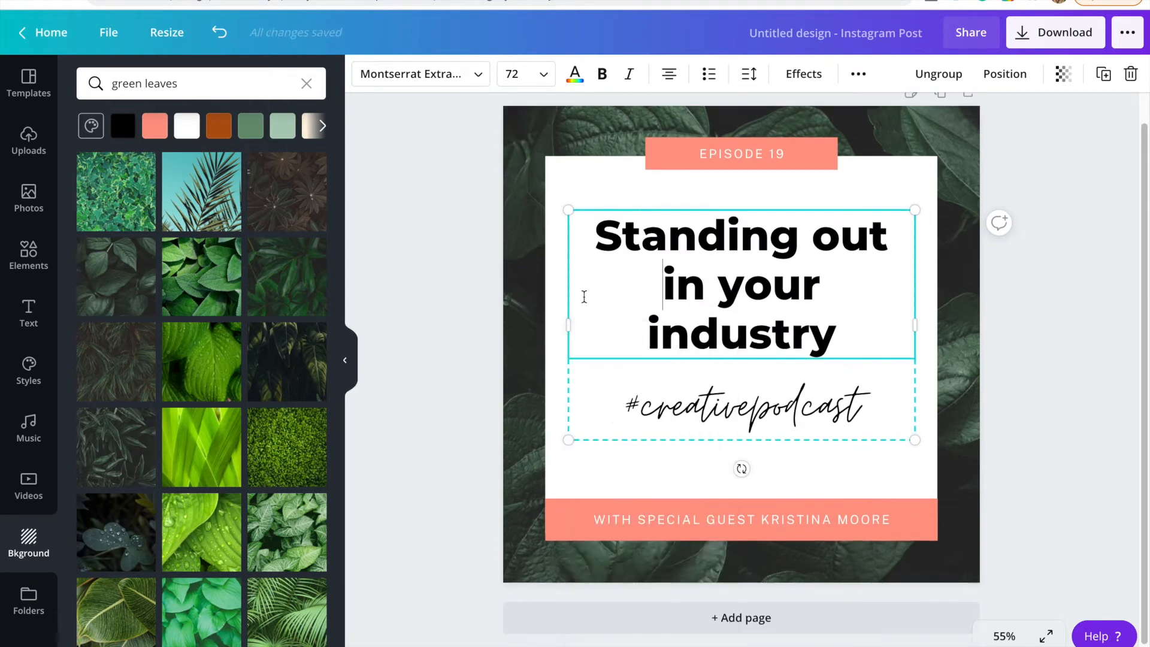
left_click_drag(567, 322, 560, 322)
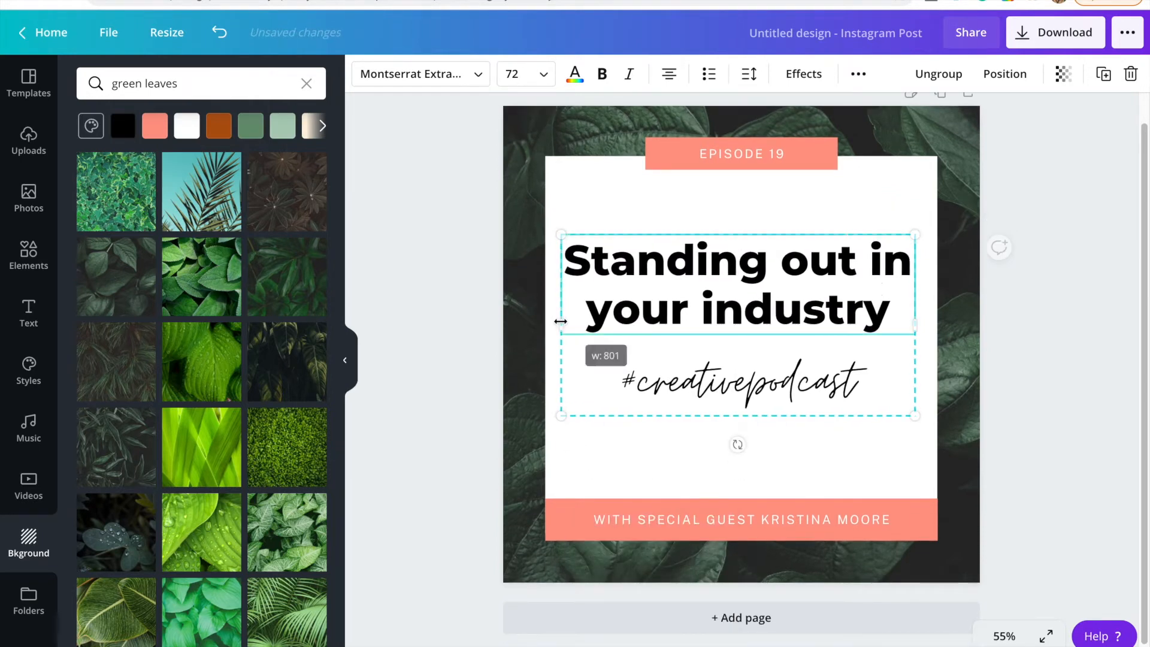
left_click_drag(921, 291, 923, 291)
left_click(1084, 296)
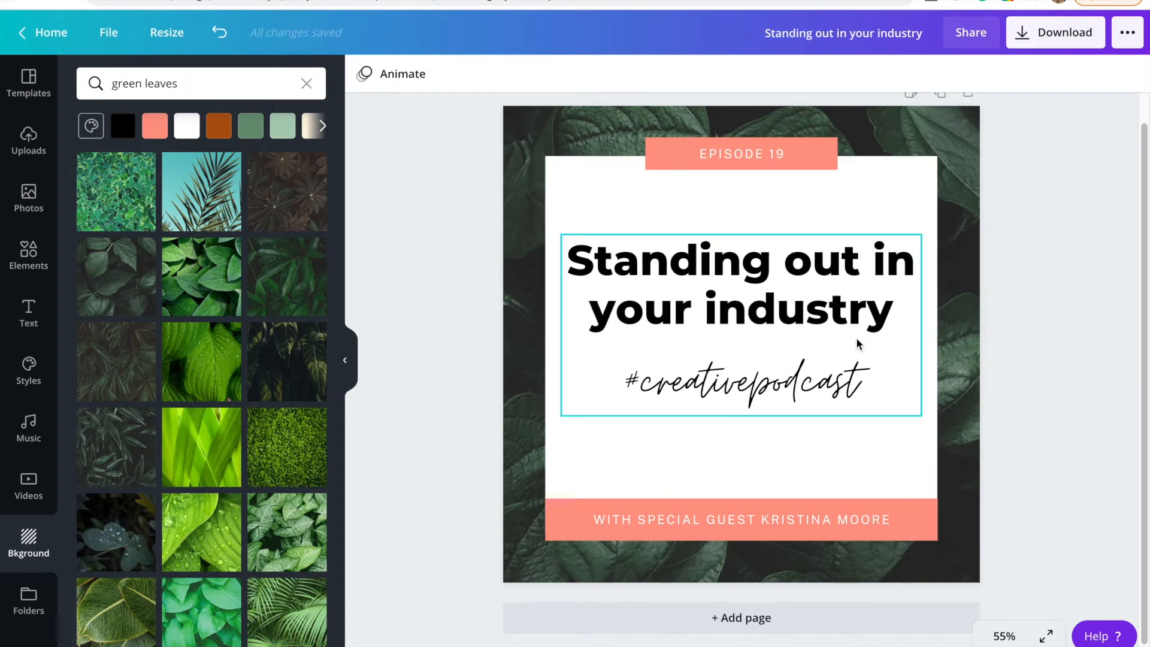
Step: Change the font of the "#creativepodcast" text to Playlist Script
left_click(726, 387)
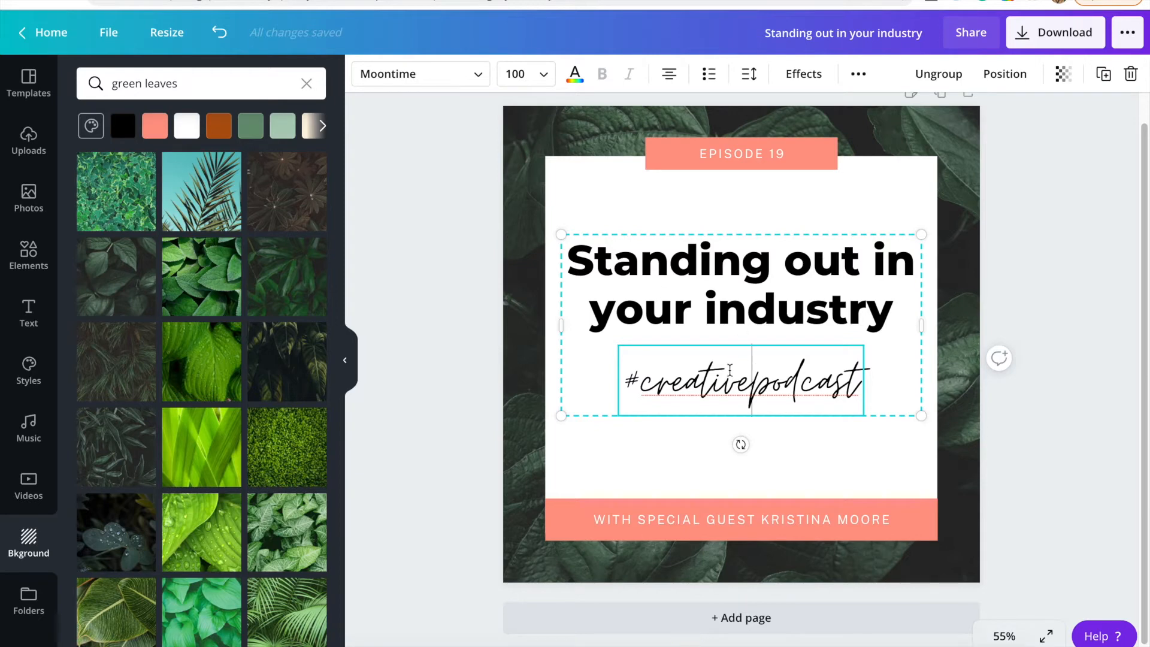
double_click(743, 371)
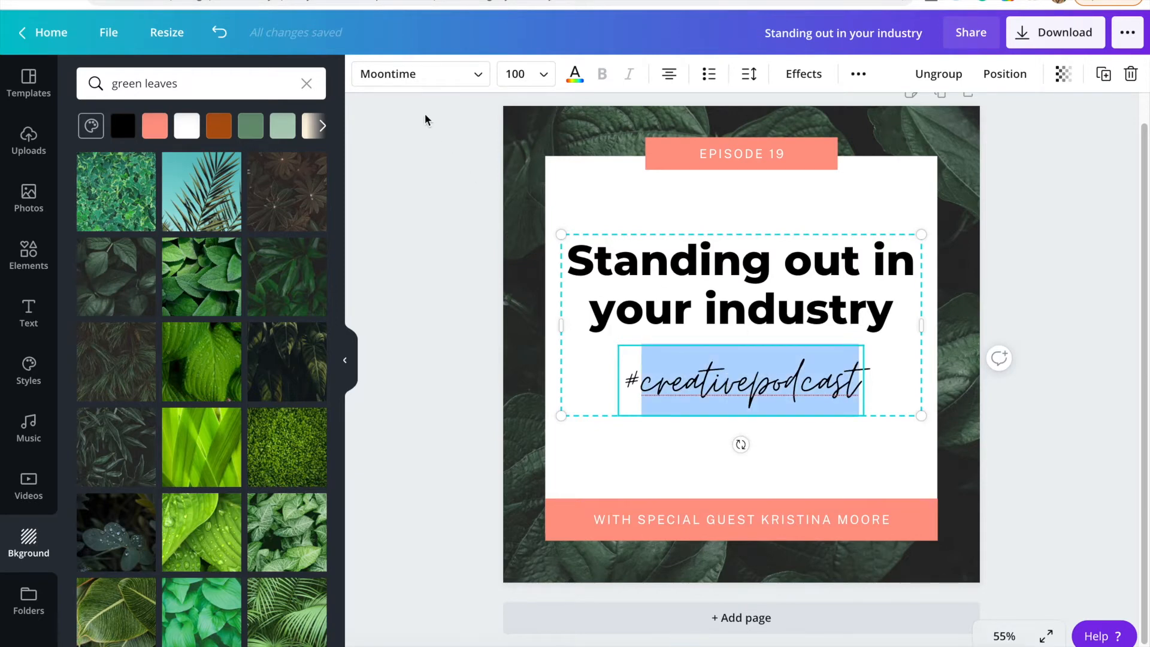
left_click(442, 75)
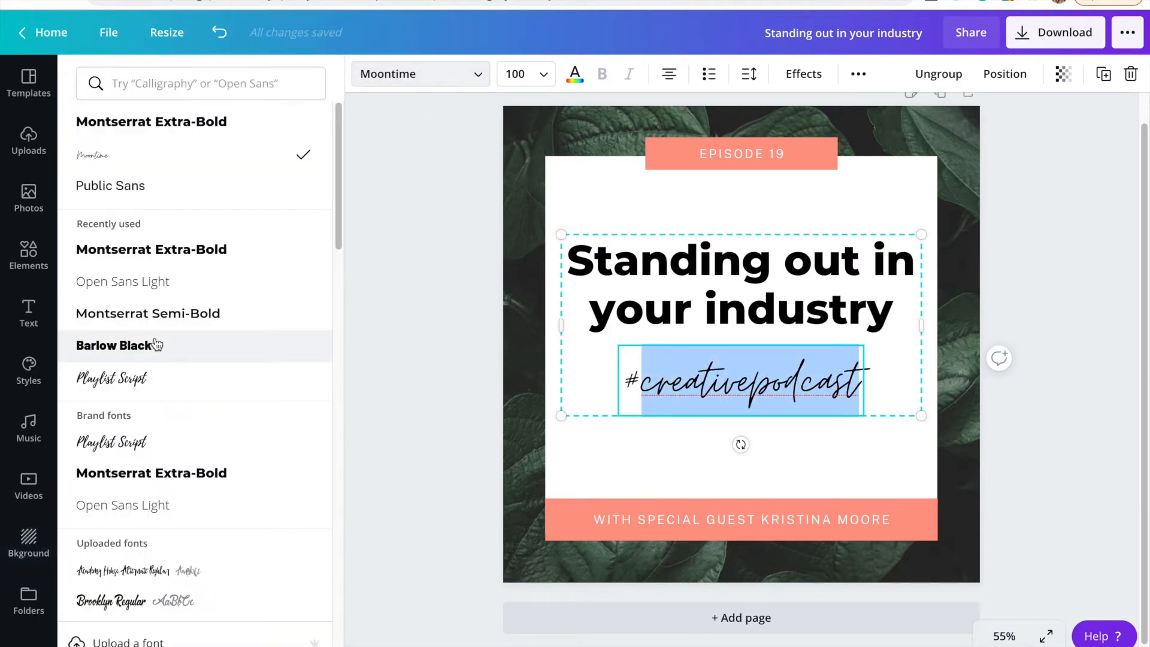
left_click(144, 387)
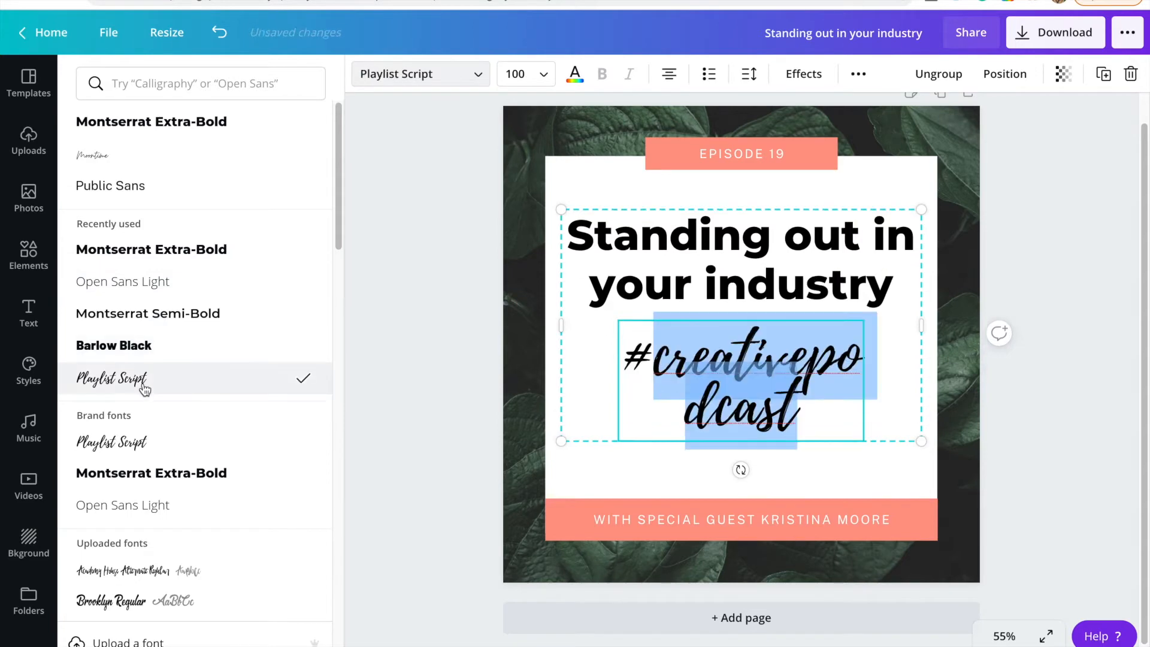
Step: Reduce the "#creativepodcast" font size to 60 so it fits on one line, trying 80 and 70 first
left_click(540, 73)
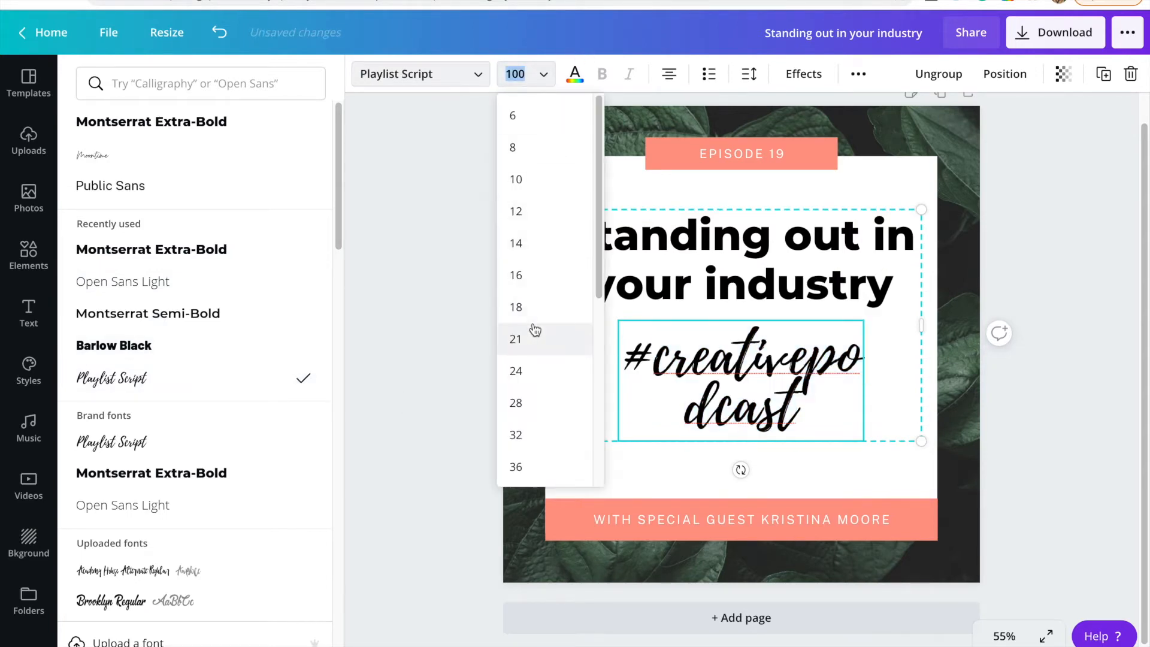
type("80")
key("Return")
left_click(523, 77)
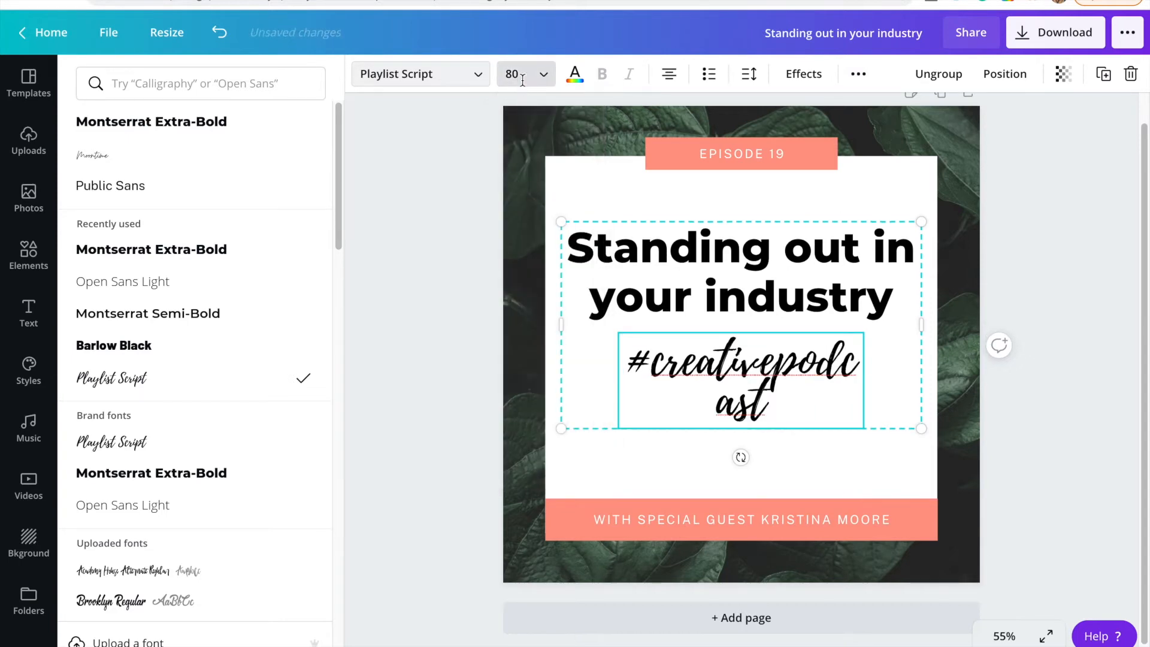
type("70")
key("Return")
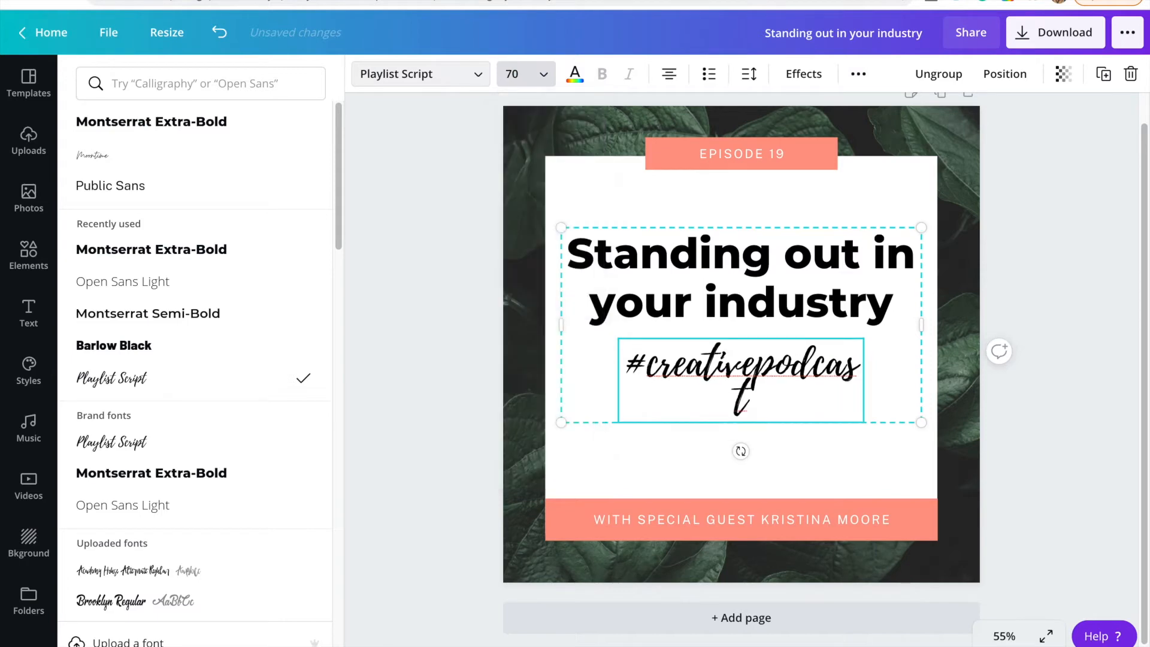
left_click(519, 74)
type("60")
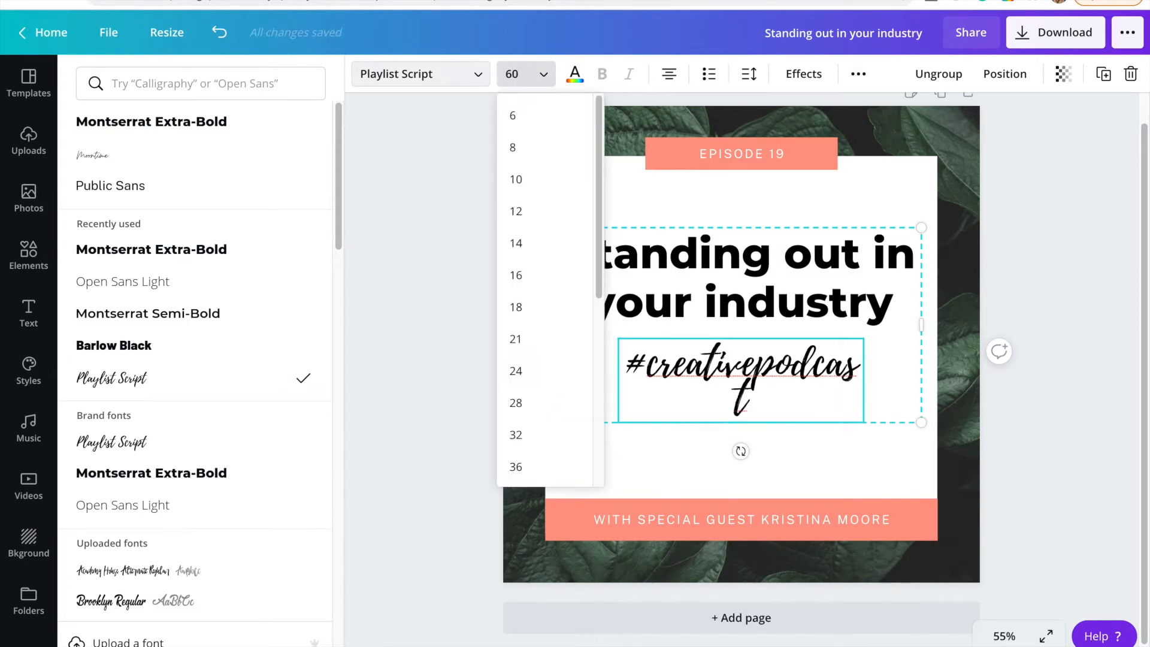
key("Return")
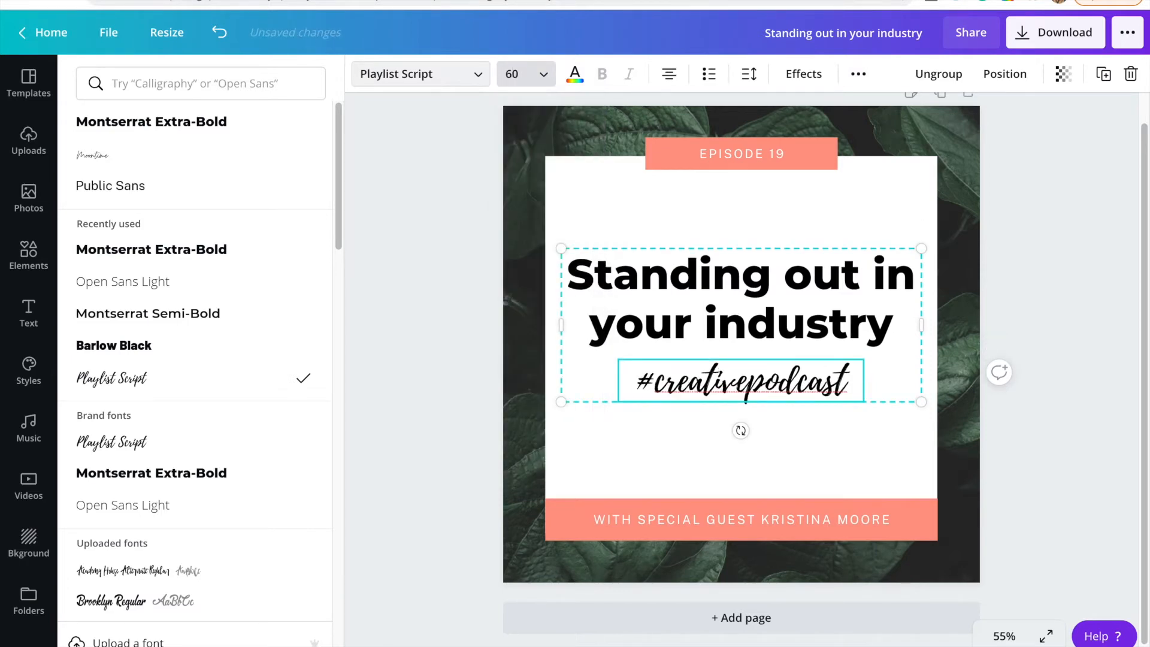
key("Escape")
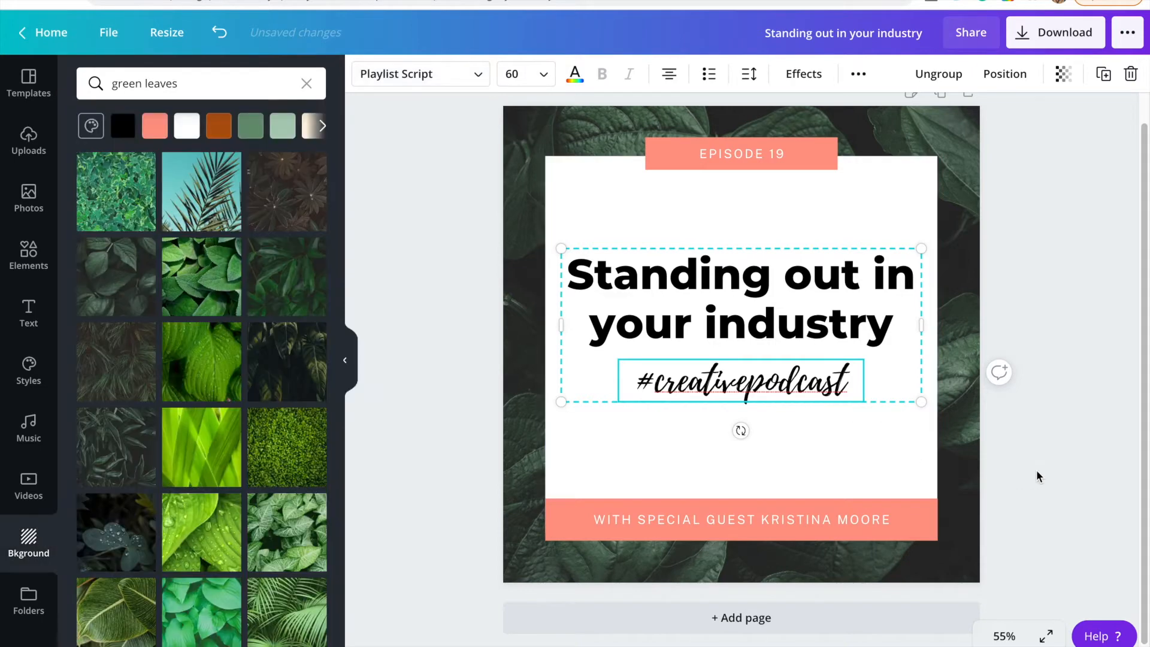
left_click(1038, 477)
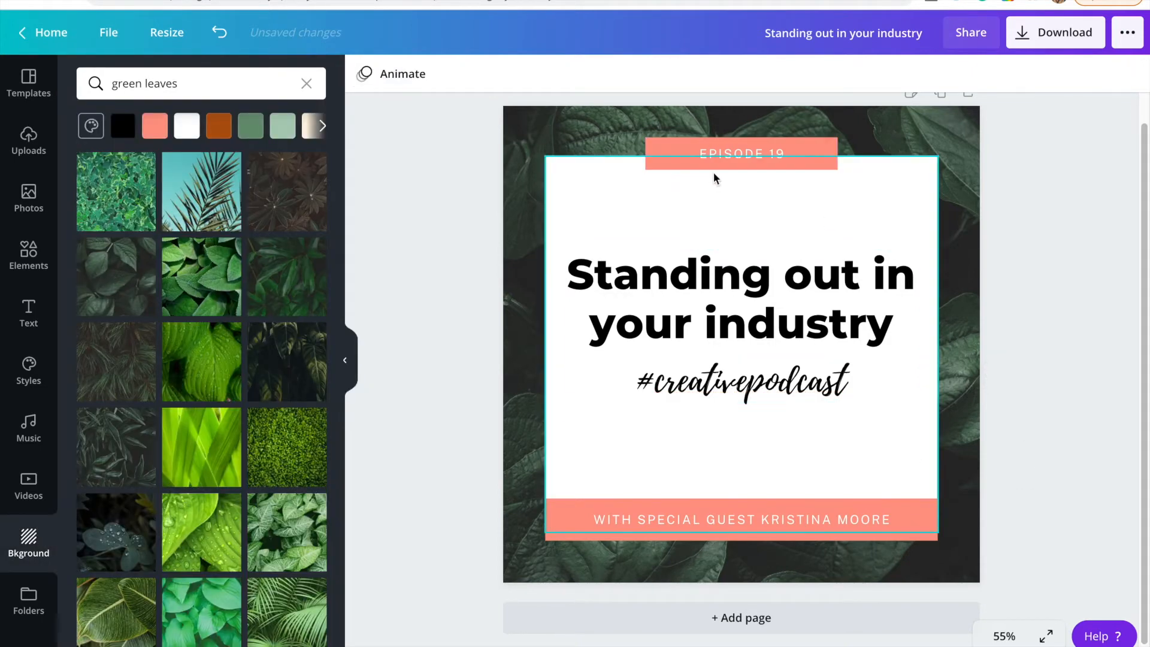
Step: Change the font of the "EPISODE 19" and "WITH SPECIAL GUEST" banner texts to the brand font Open Sans Light
left_click(745, 159)
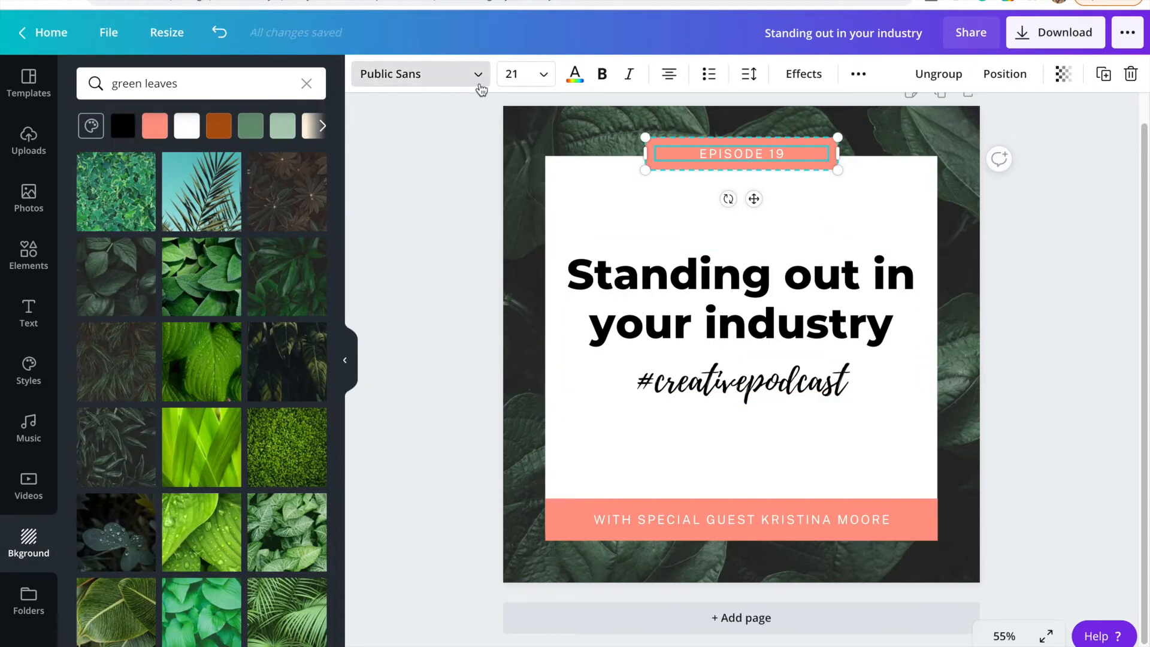
left_click(480, 84)
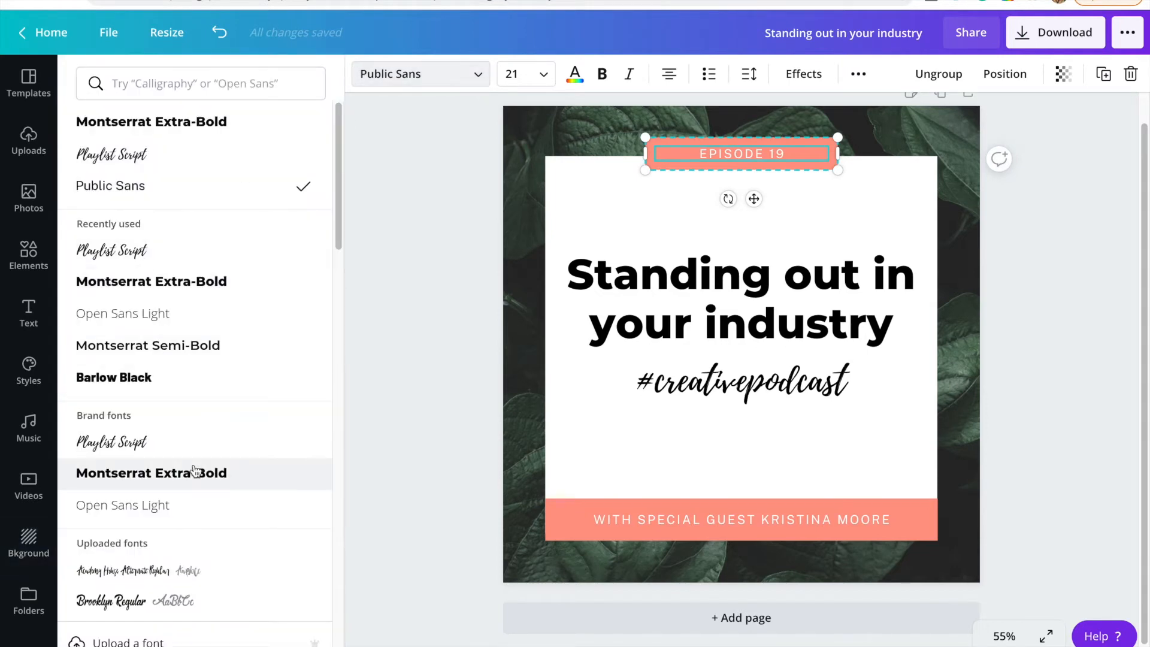
left_click(161, 509)
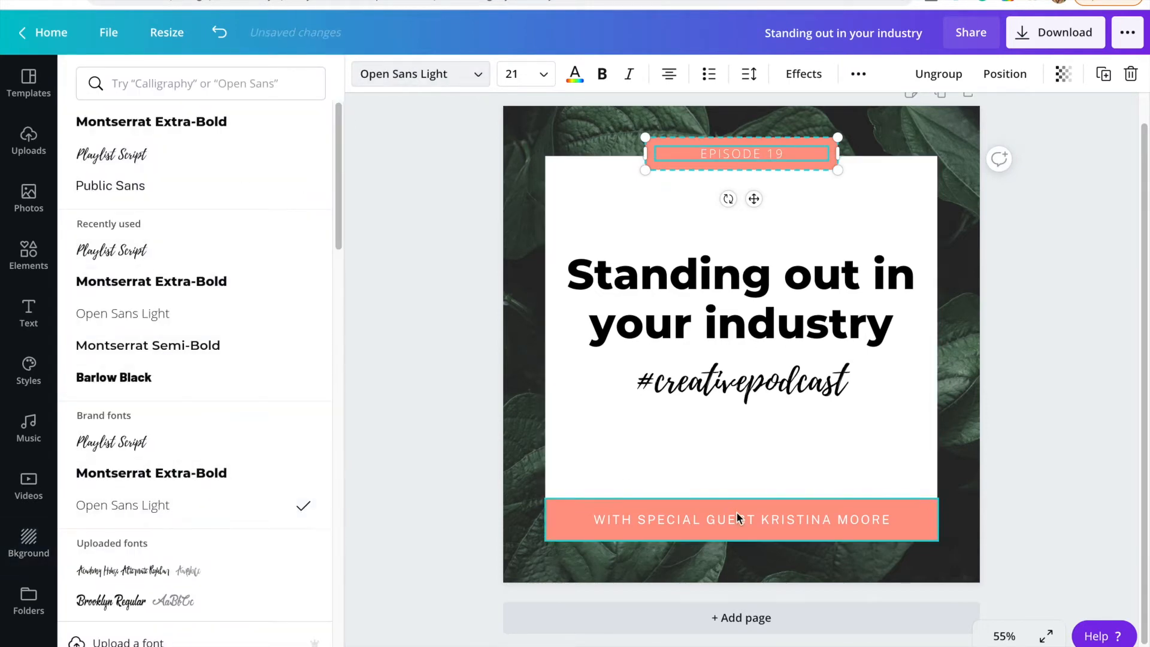
left_click(704, 528)
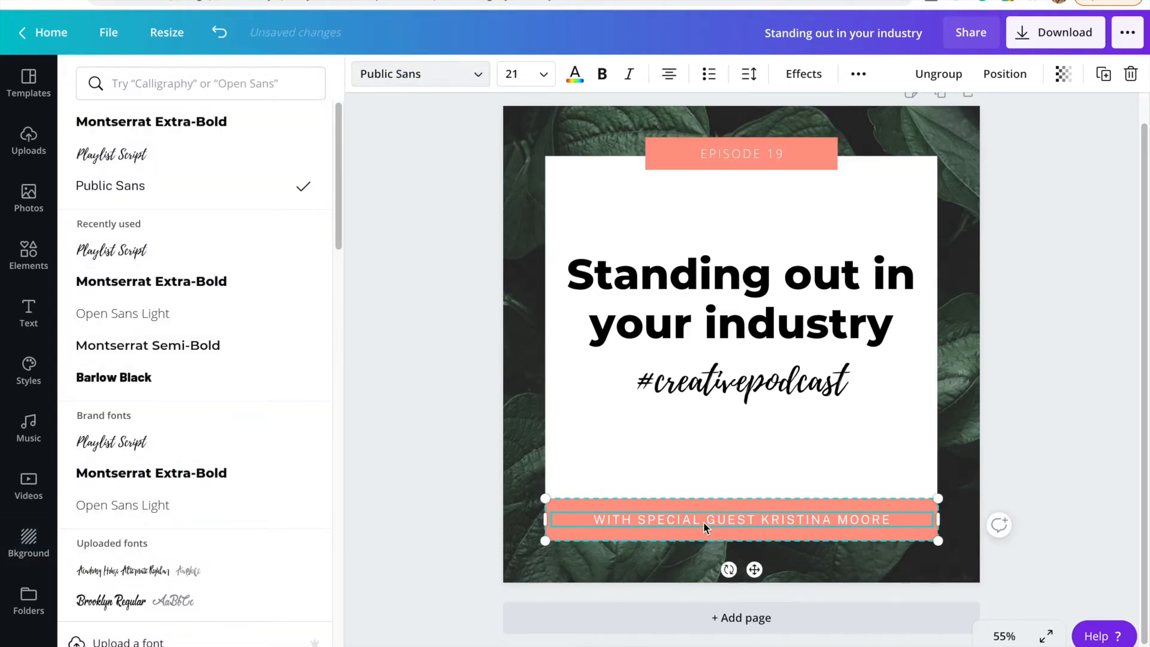
left_click(124, 506)
left_click(1112, 328)
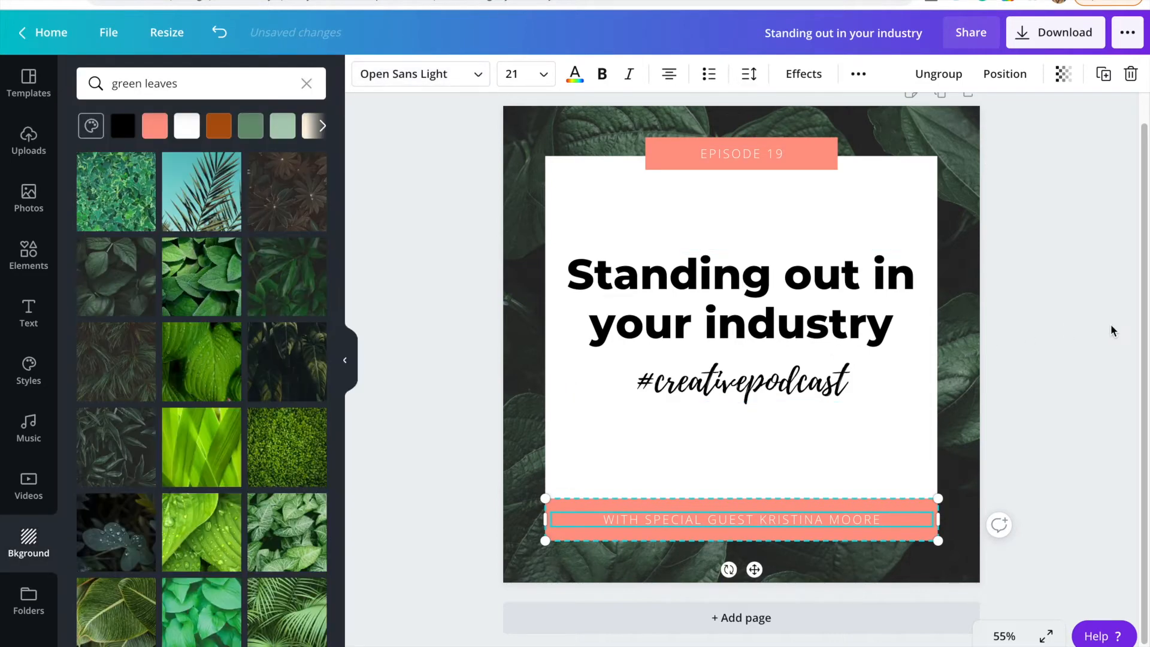
Step: Make the "EPISODE 19" and "WITH SPECIAL GUEST" banner texts bold
left_click(744, 154)
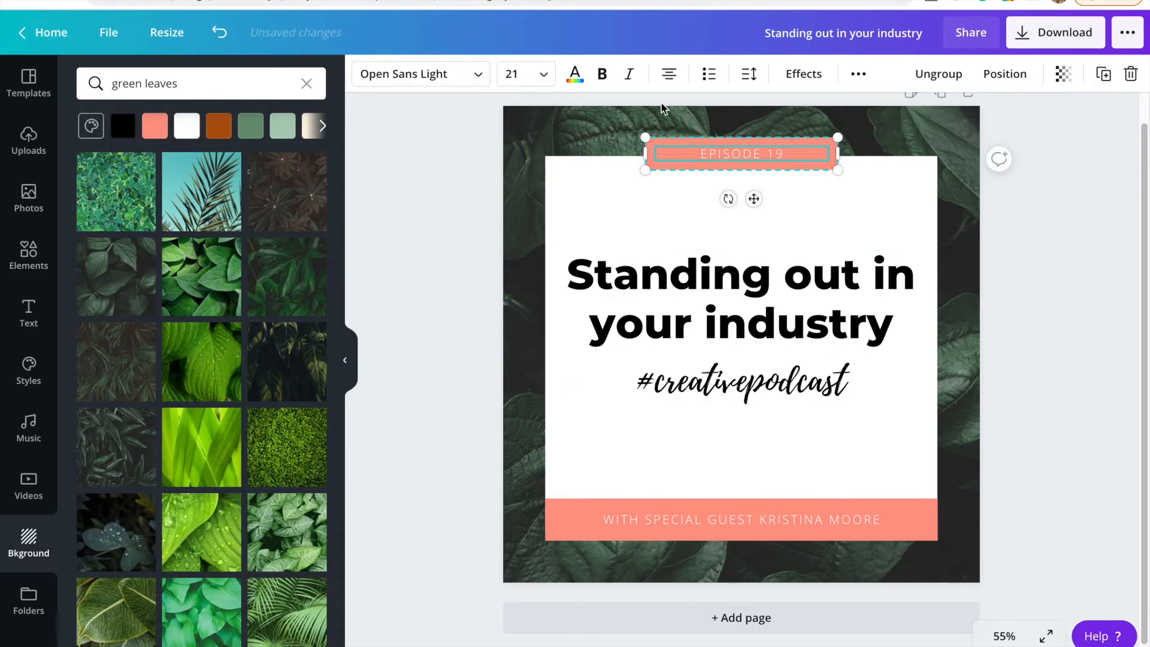
left_click(604, 73)
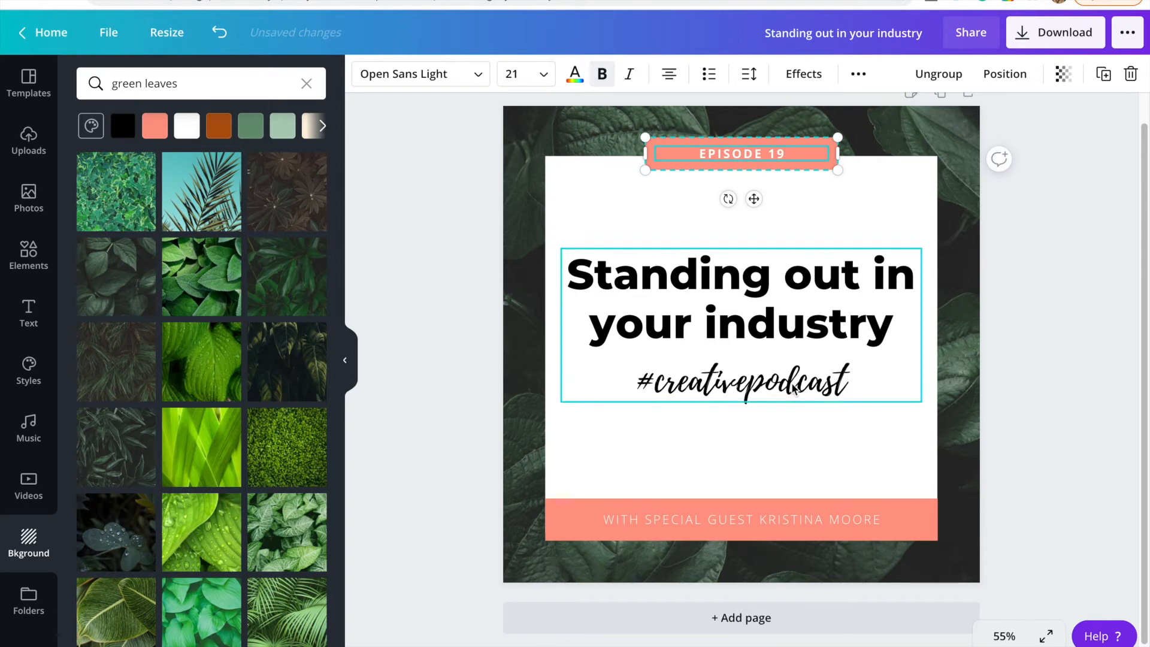
left_click(759, 526)
left_click(603, 74)
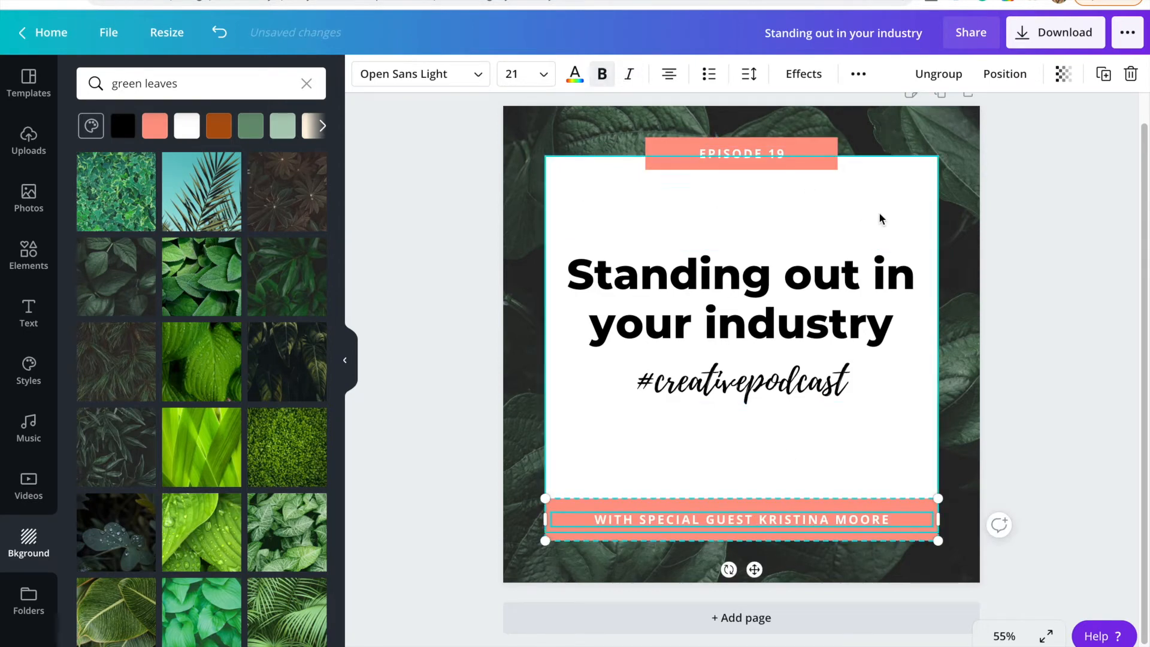
left_click(1085, 291)
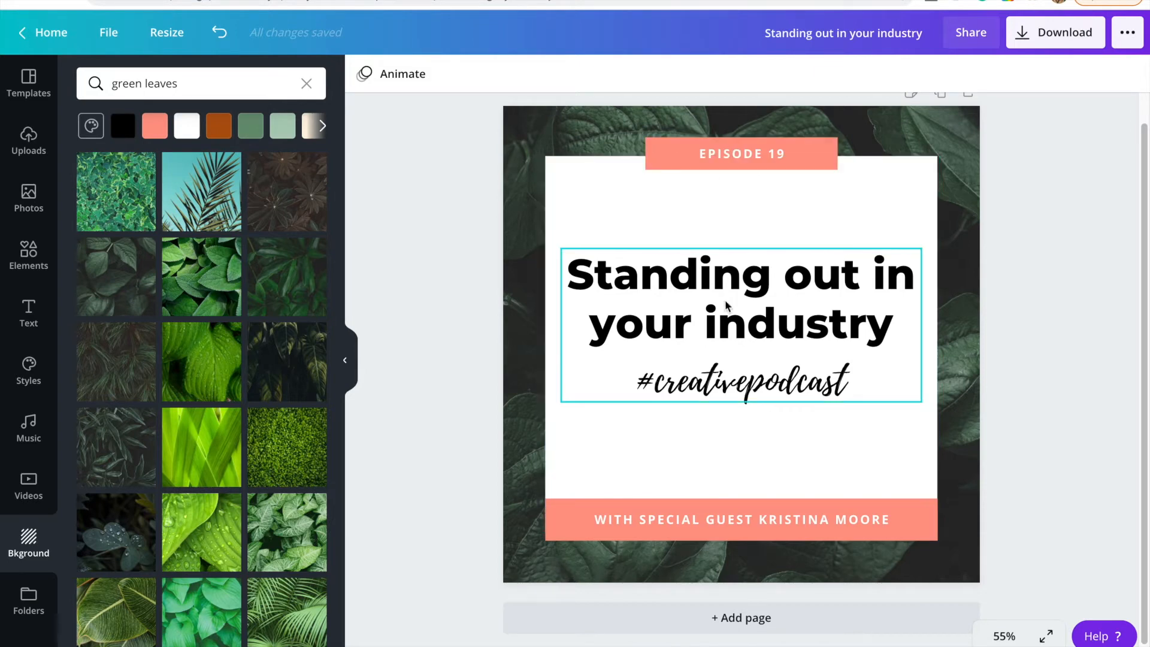
scroll(957, 377, "down", 1)
scroll(1006, 503, "up", 2)
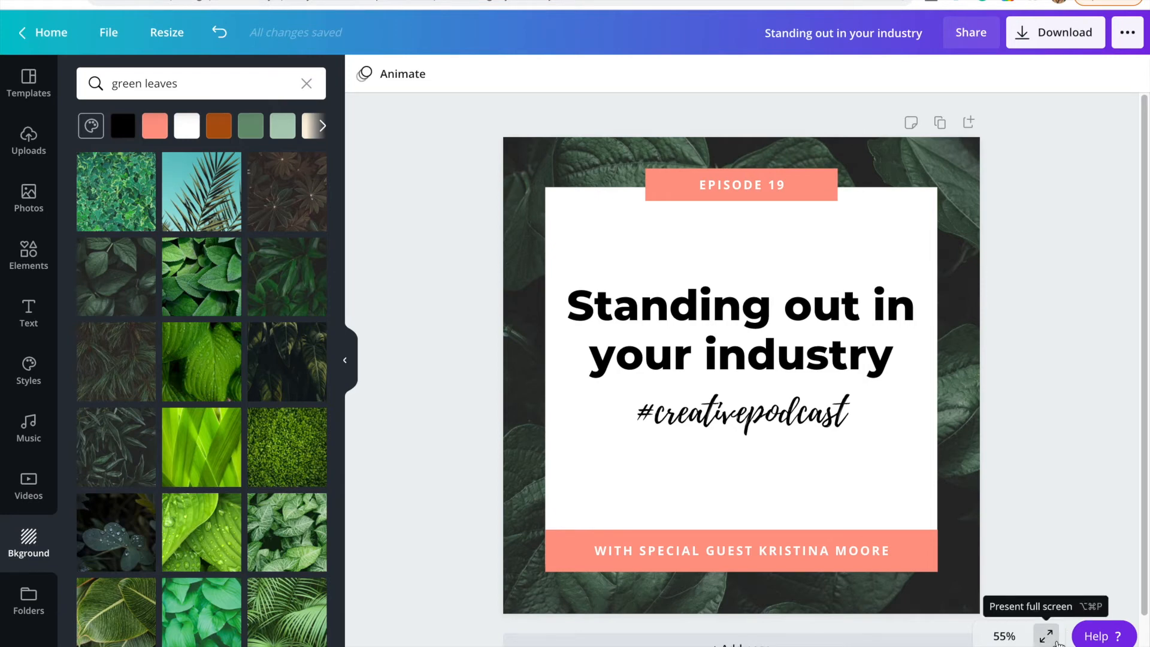
Step: Preview the finished Instagram post in full screen and return to the editor
left_click(1047, 637)
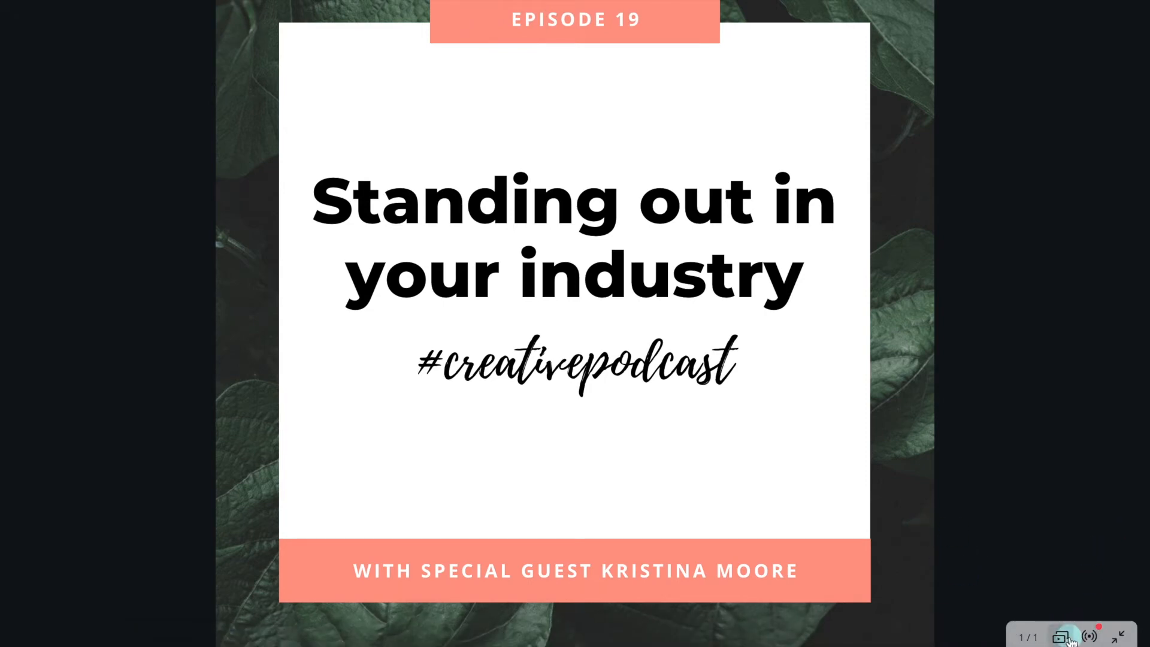
left_click(1122, 639)
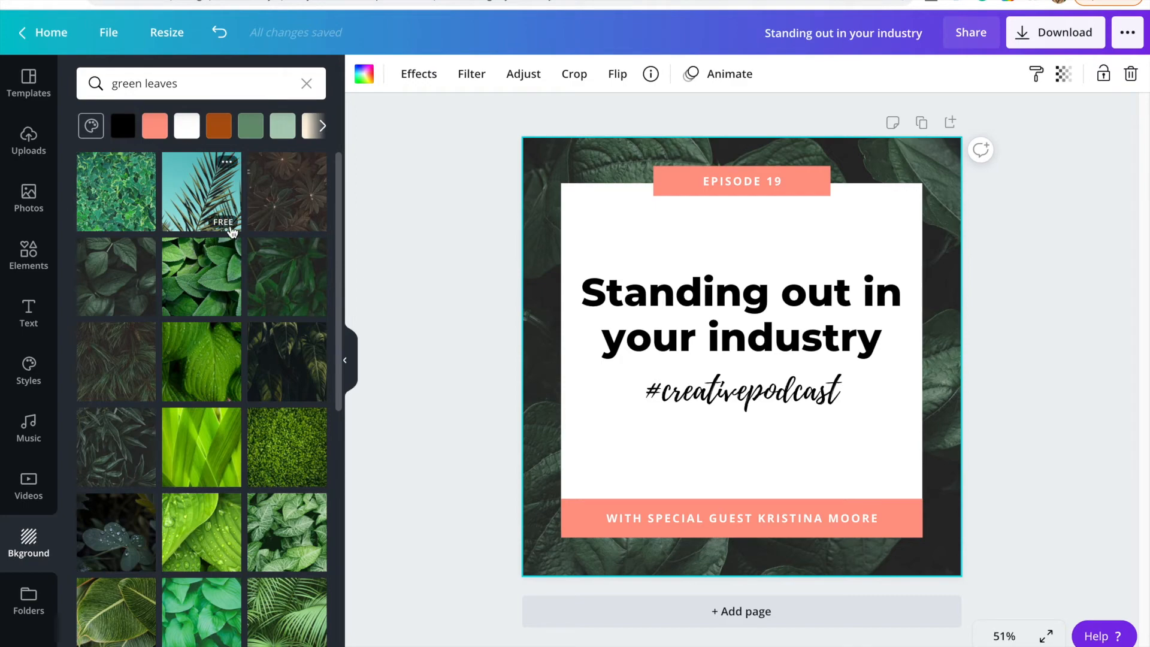
Step: Examine the other templates by the designer of the recently used "Modern Minimalist Podcast Episode Social Media Post" template
left_click(28, 98)
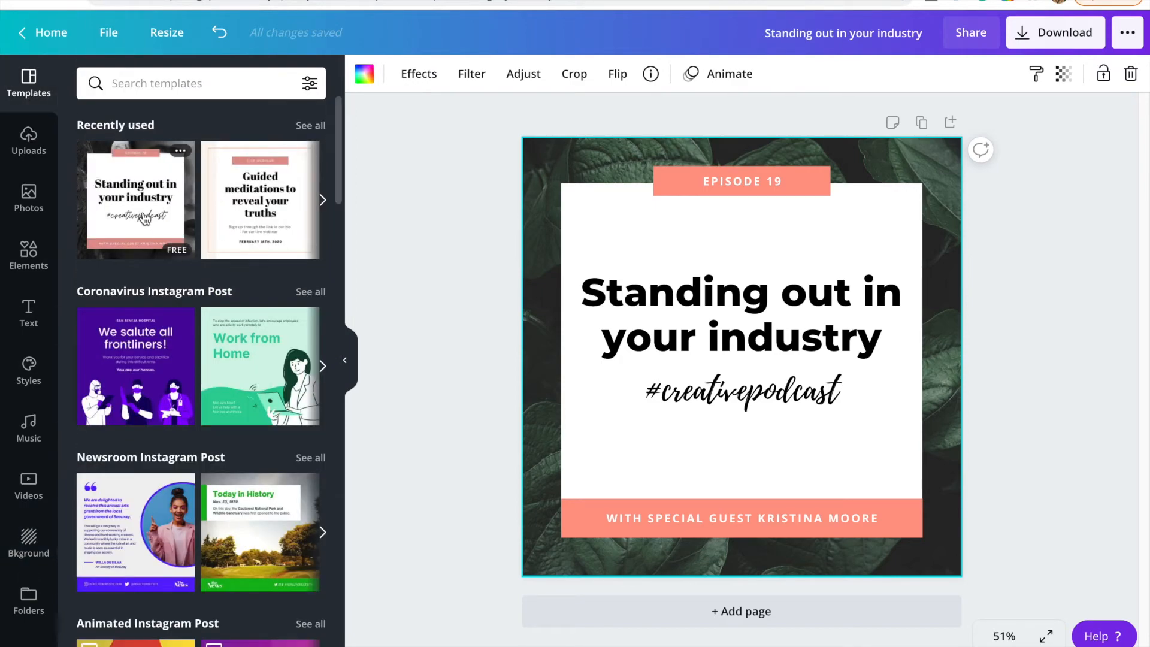
left_click(180, 159)
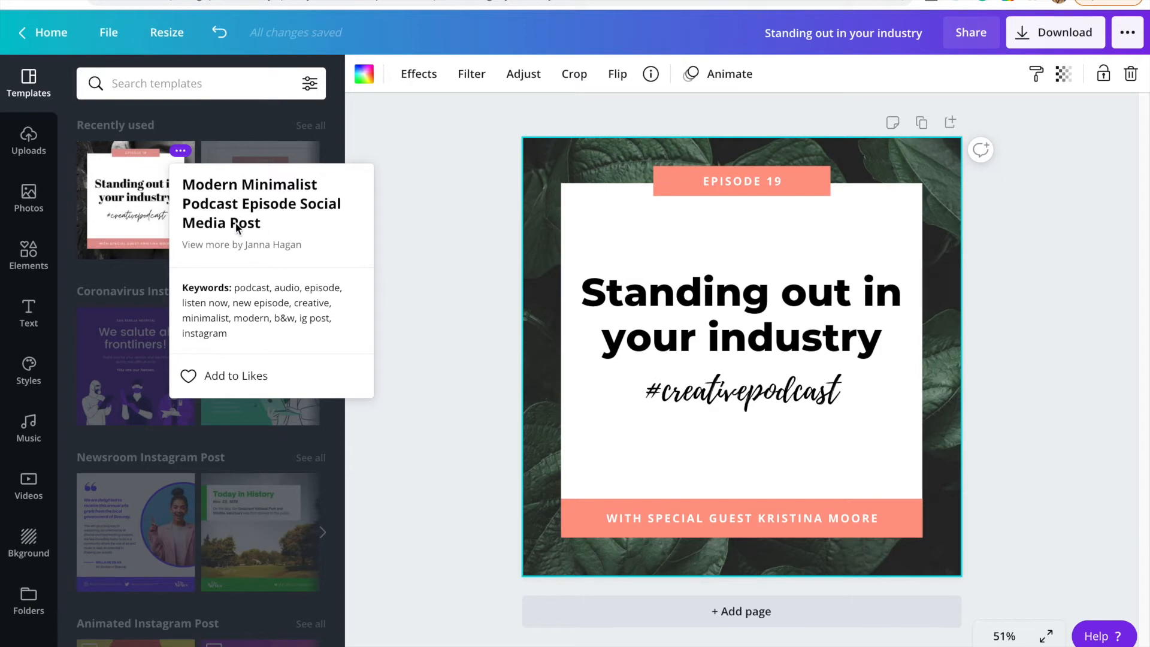
left_click(246, 244)
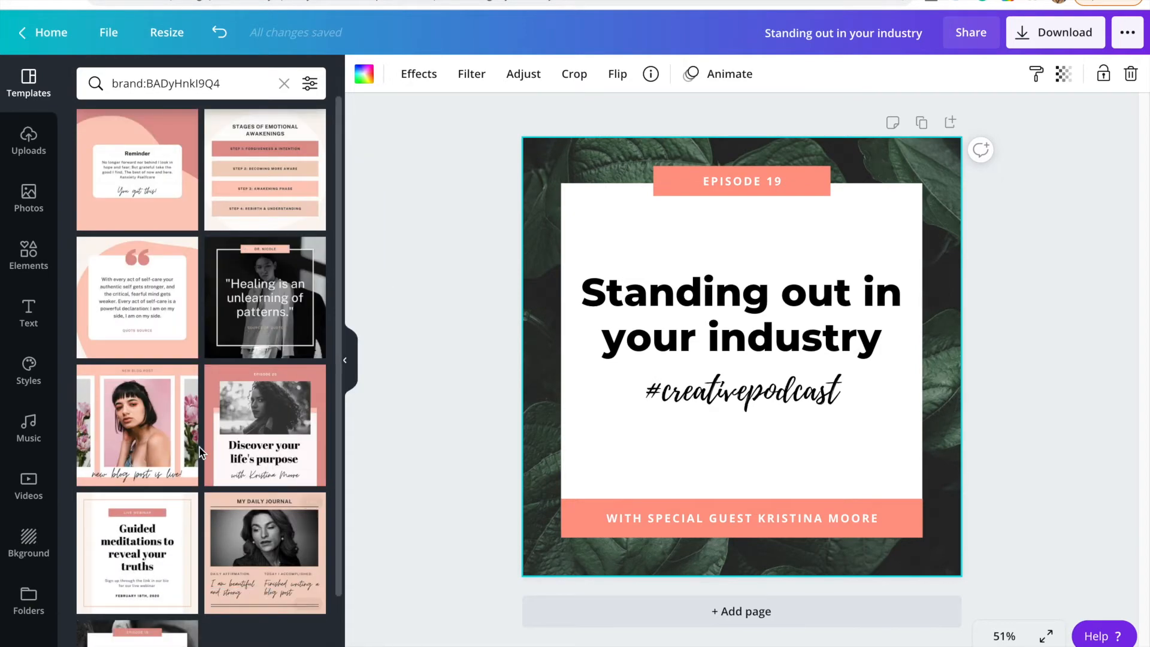
scroll(228, 297, "down", 1)
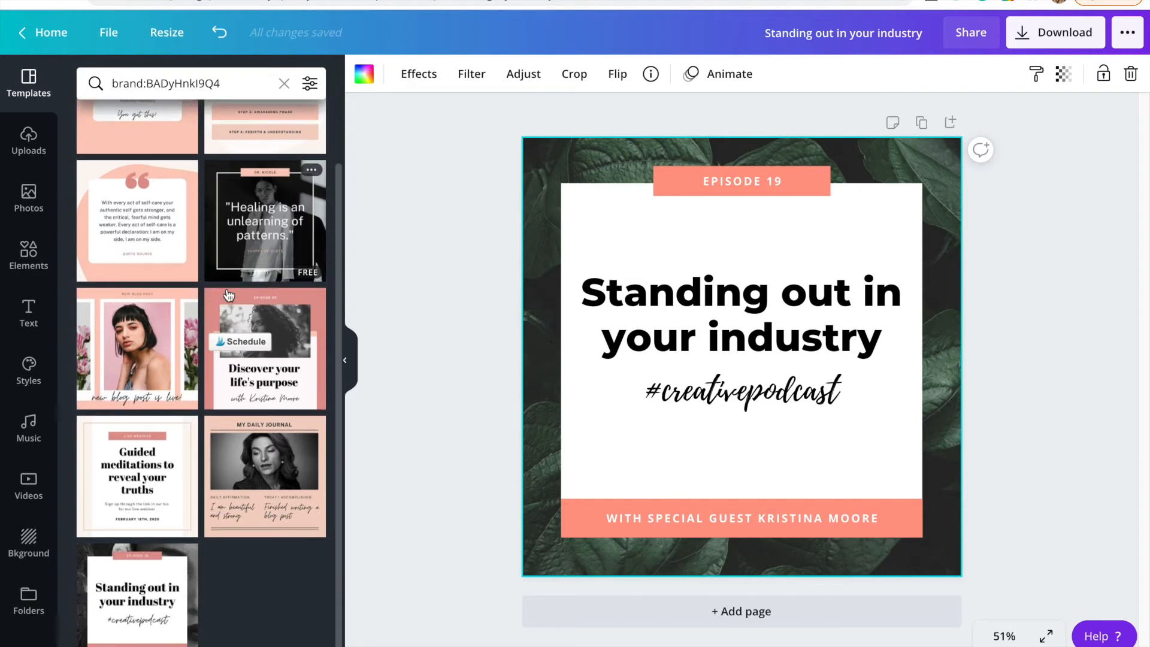
scroll(228, 295, "up", 1)
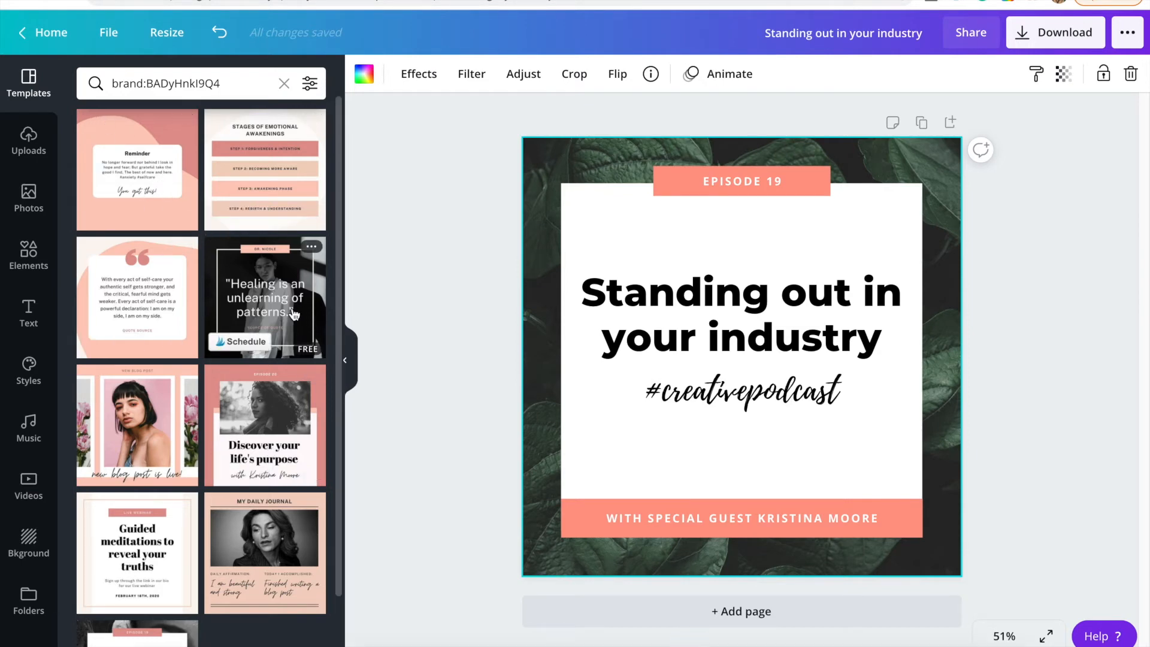
scroll(165, 551, "down", 1)
scroll(165, 551, "down", 2)
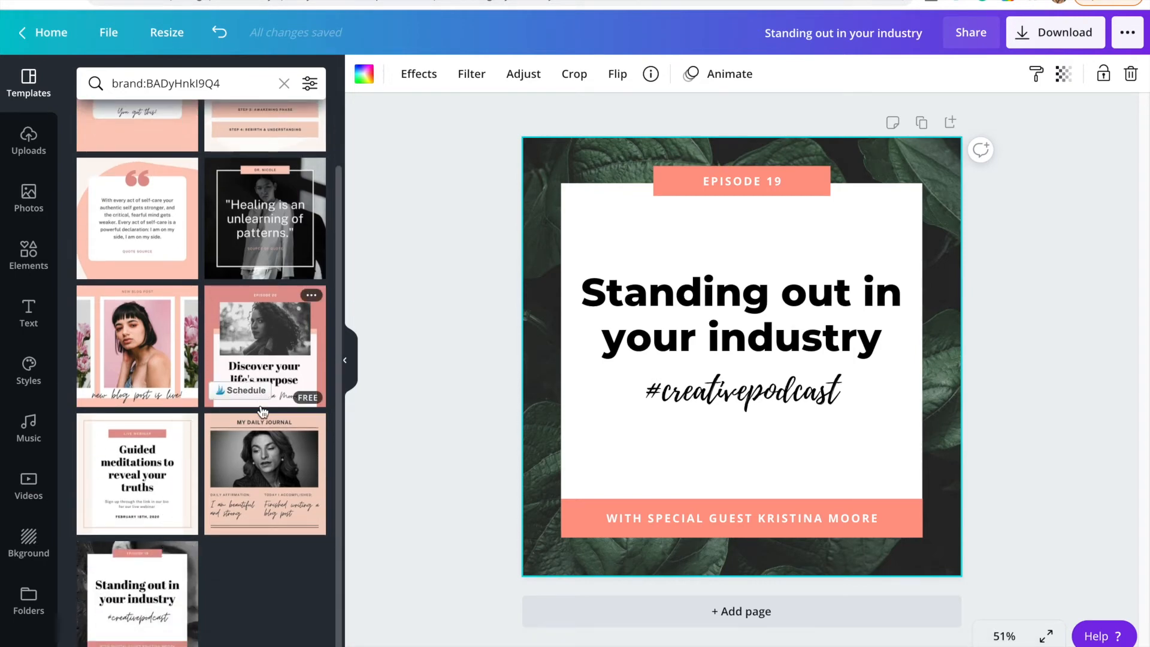
scroll(232, 580, "up", 2)
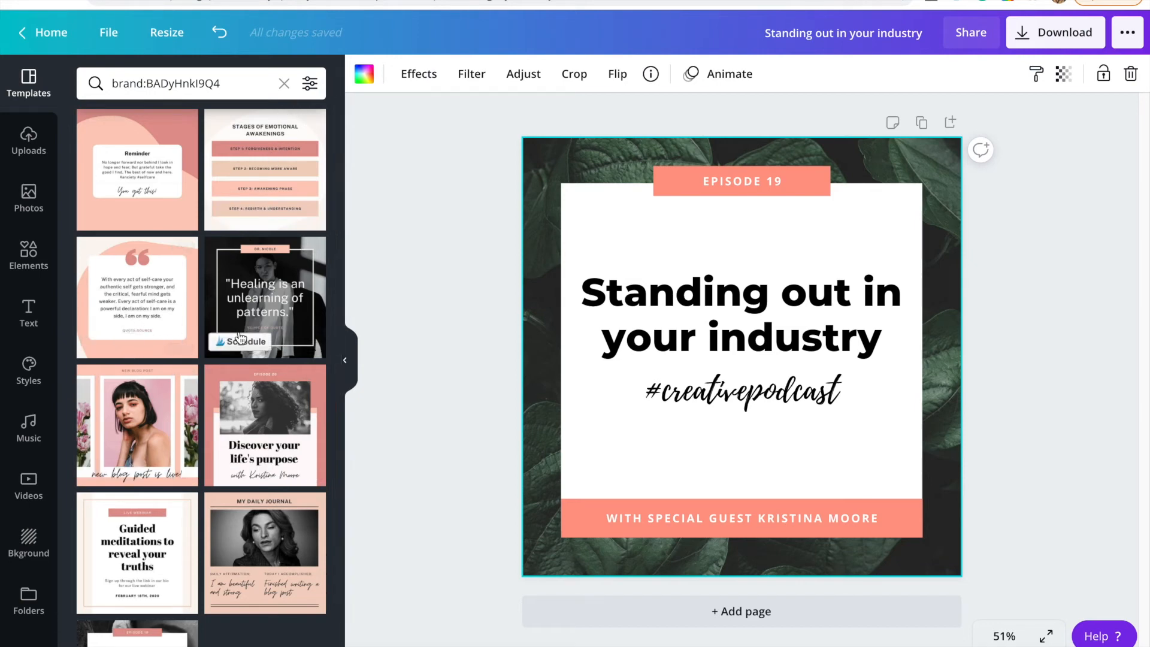
scroll(127, 618, "down", 2)
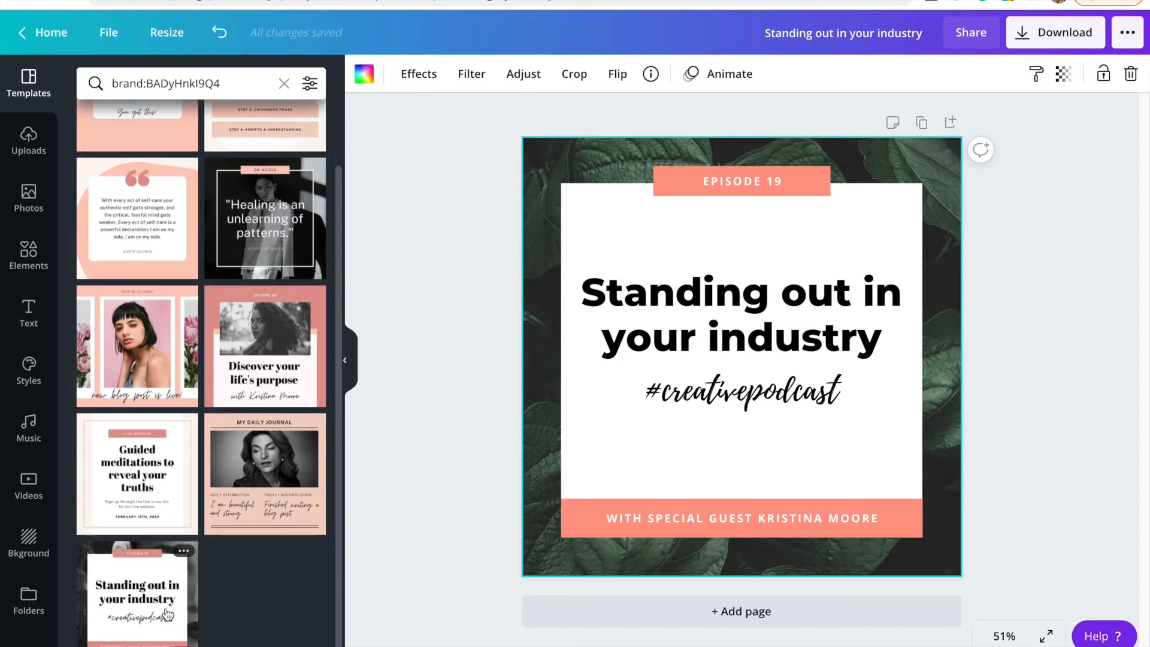
scroll(159, 329, "up", 2)
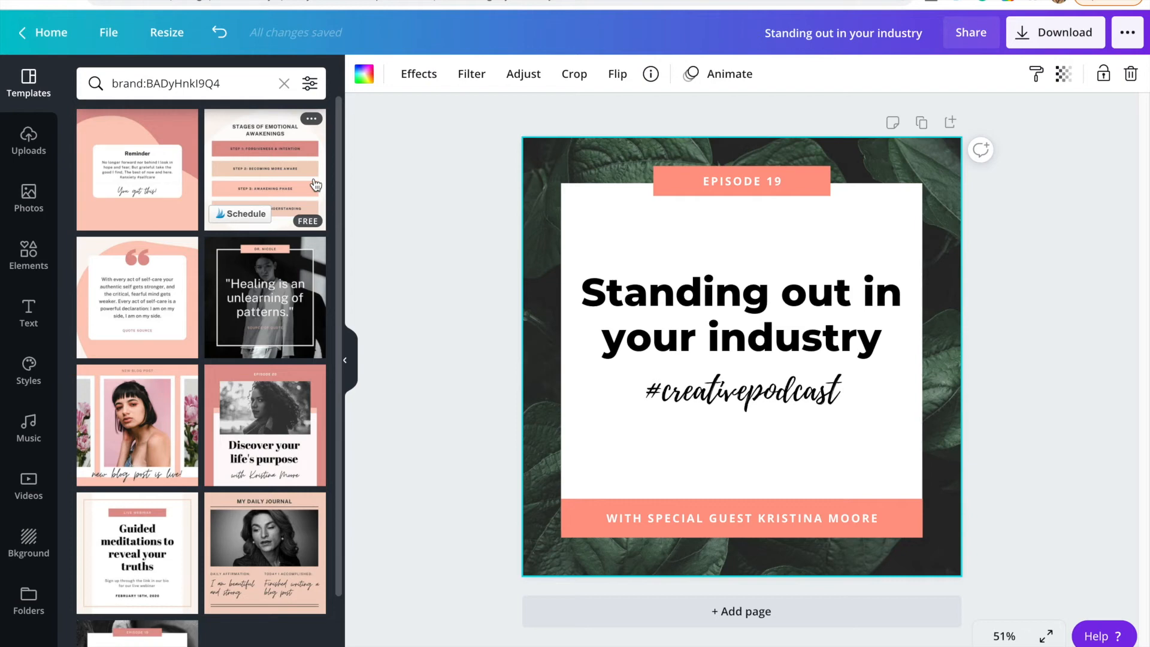
Step: Create a new Video design and apply the "Web Design" cover page of the "Purple and Blue Design Education Remote Learning" template
left_click(40, 43)
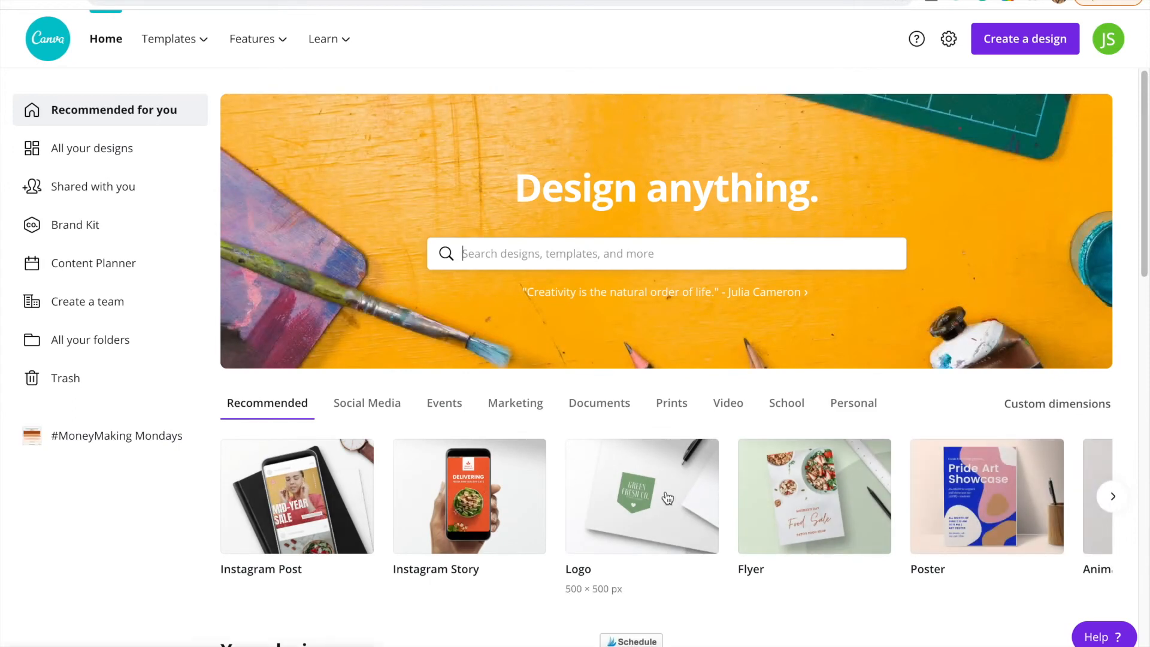
scroll(707, 514, "right", 2)
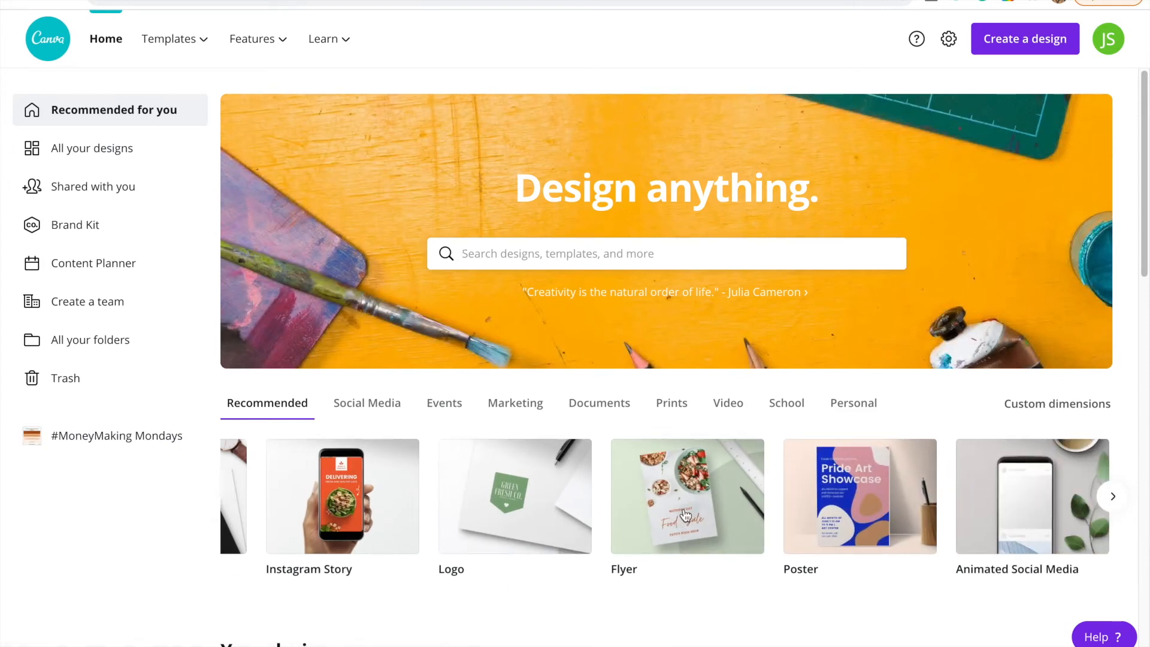
scroll(686, 514, "right", 2)
scroll(779, 491, "right", 3)
scroll(825, 470, "right", 2)
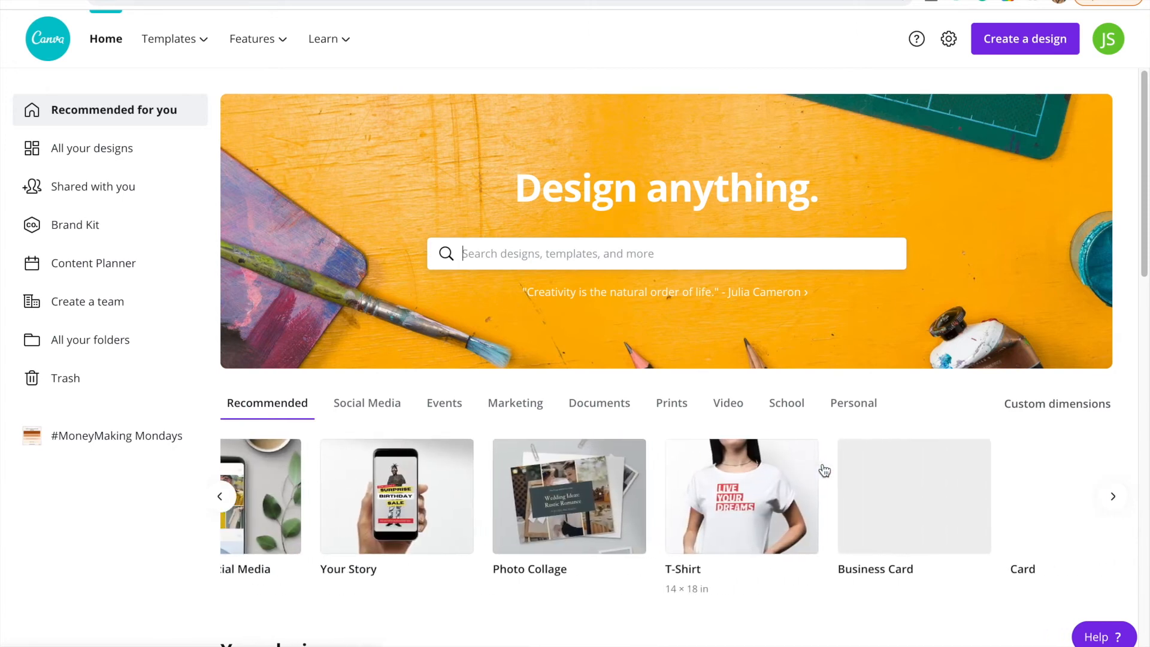
scroll(824, 471, "right", 3)
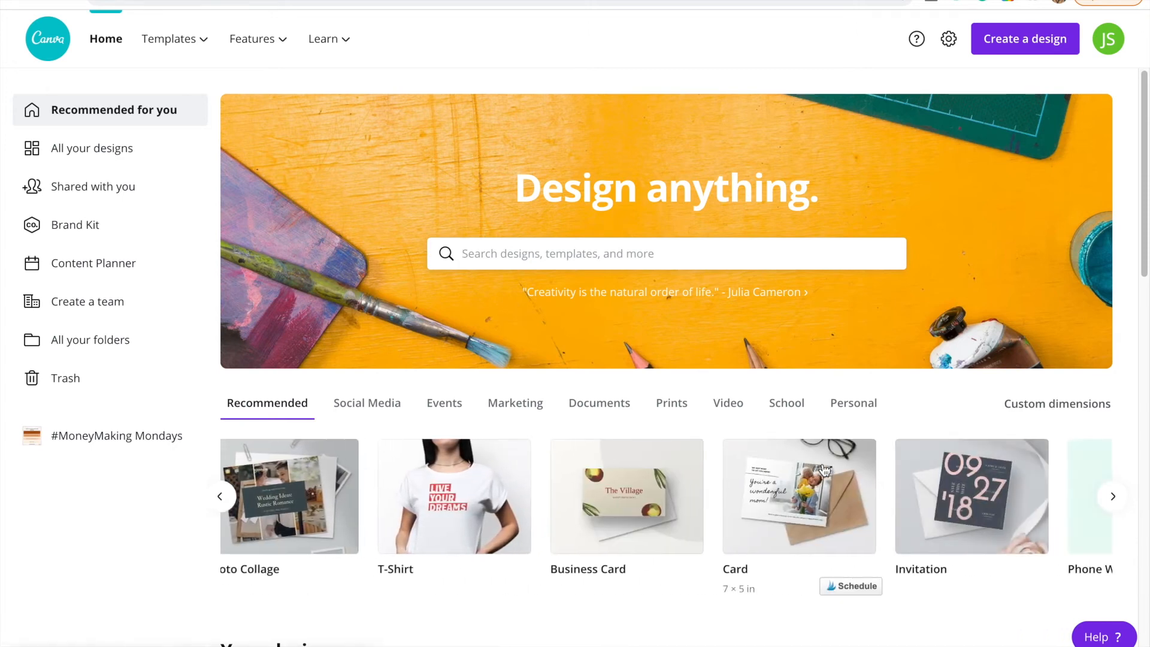
scroll(825, 470, "right", 3)
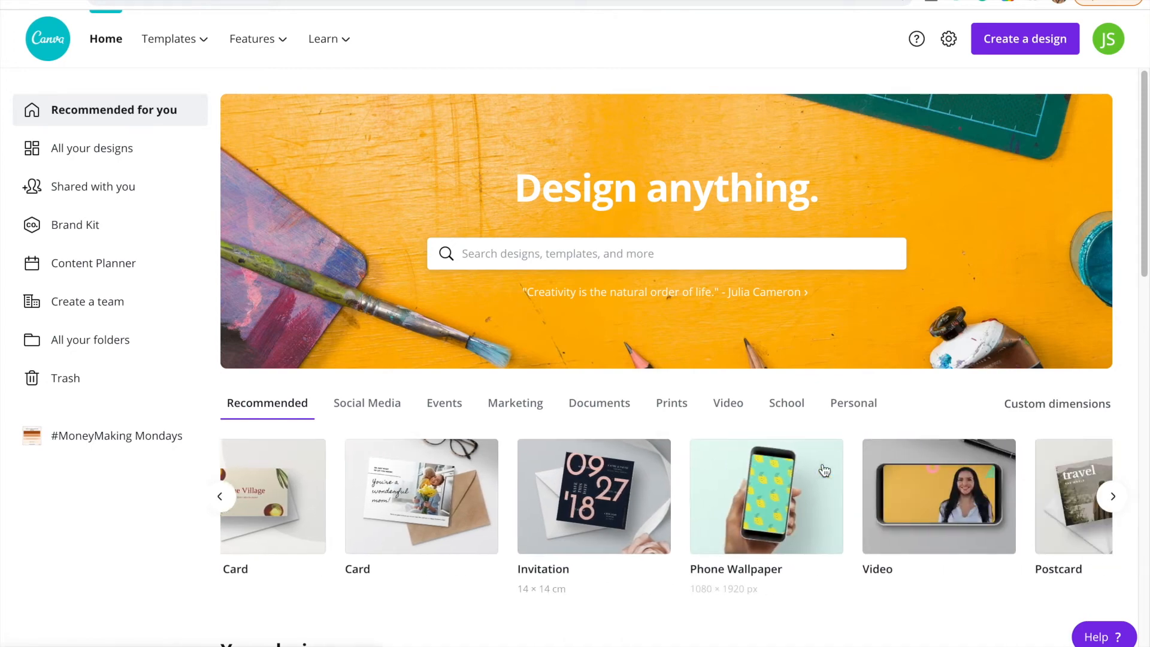
scroll(825, 471, "right", 2)
left_click(868, 468)
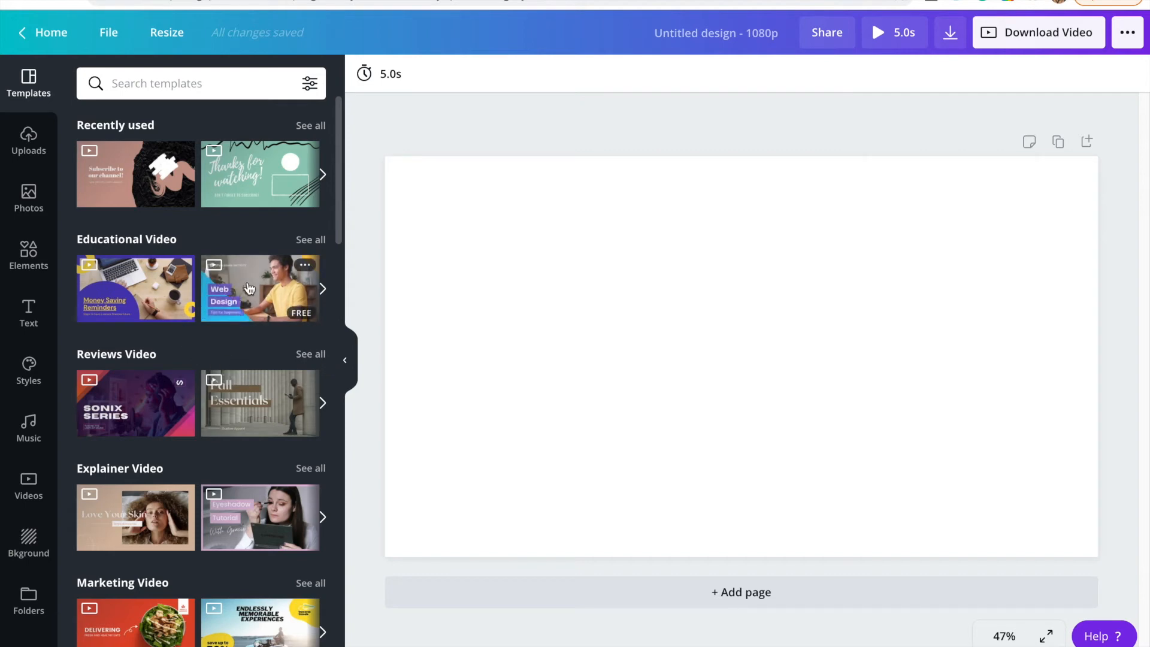
left_click(249, 289)
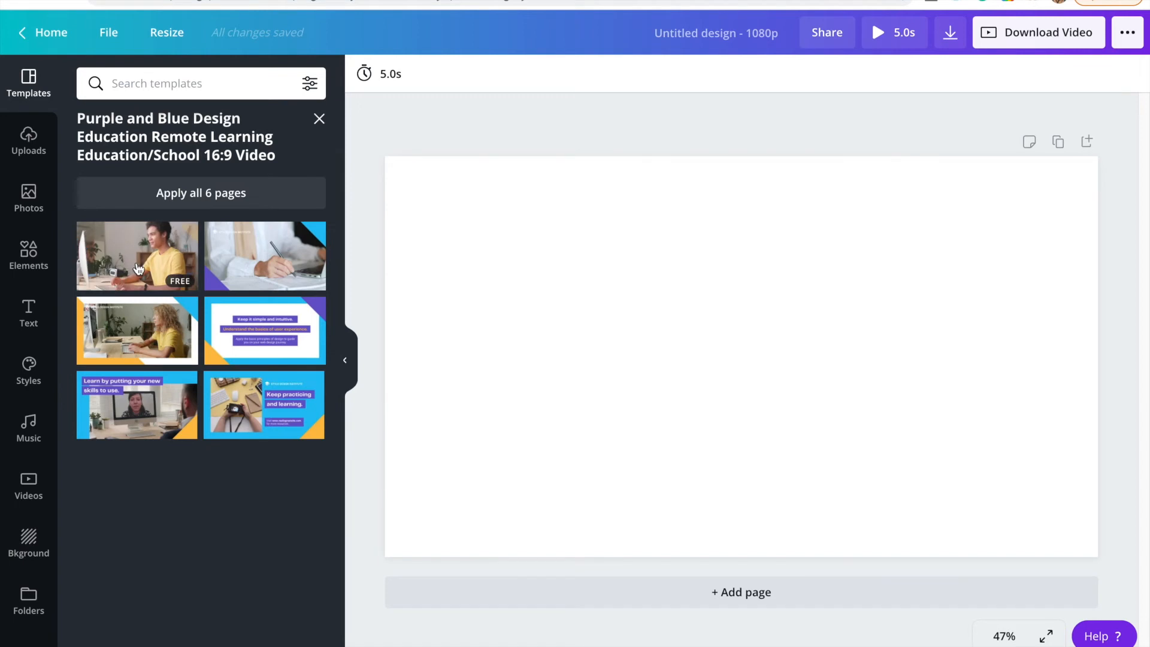
left_click(132, 247)
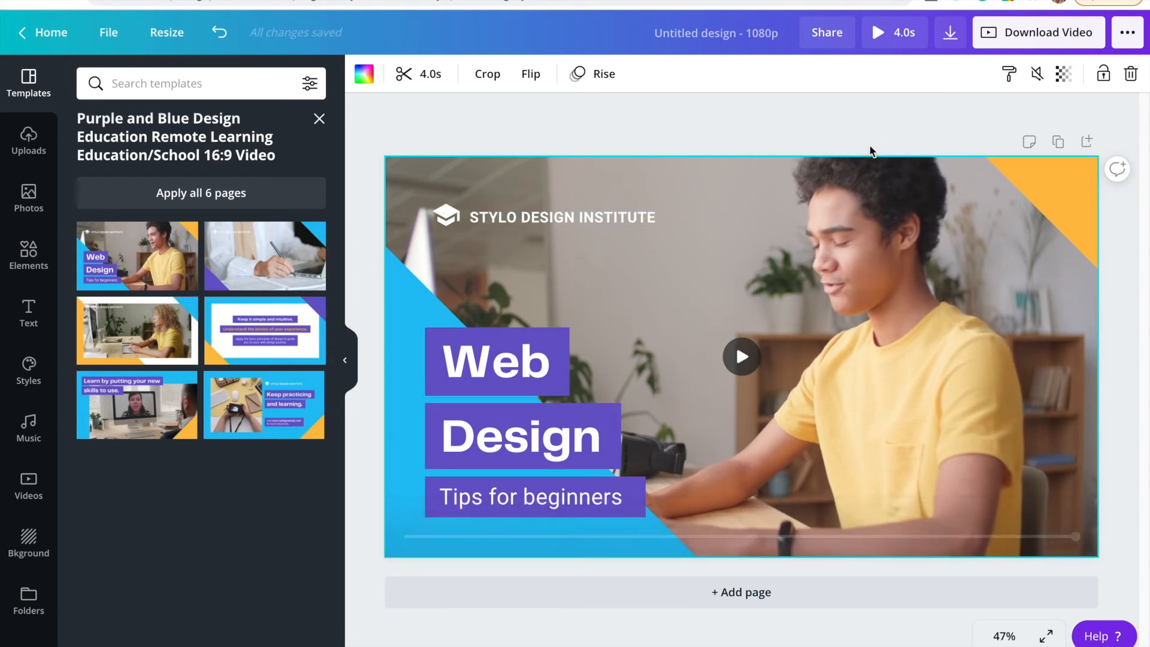
Step: Recolour the large blue triangle in the Brand Palette's coral and the yellow corner triangle in its brown #b1560f
left_click(407, 331)
left_click(361, 72)
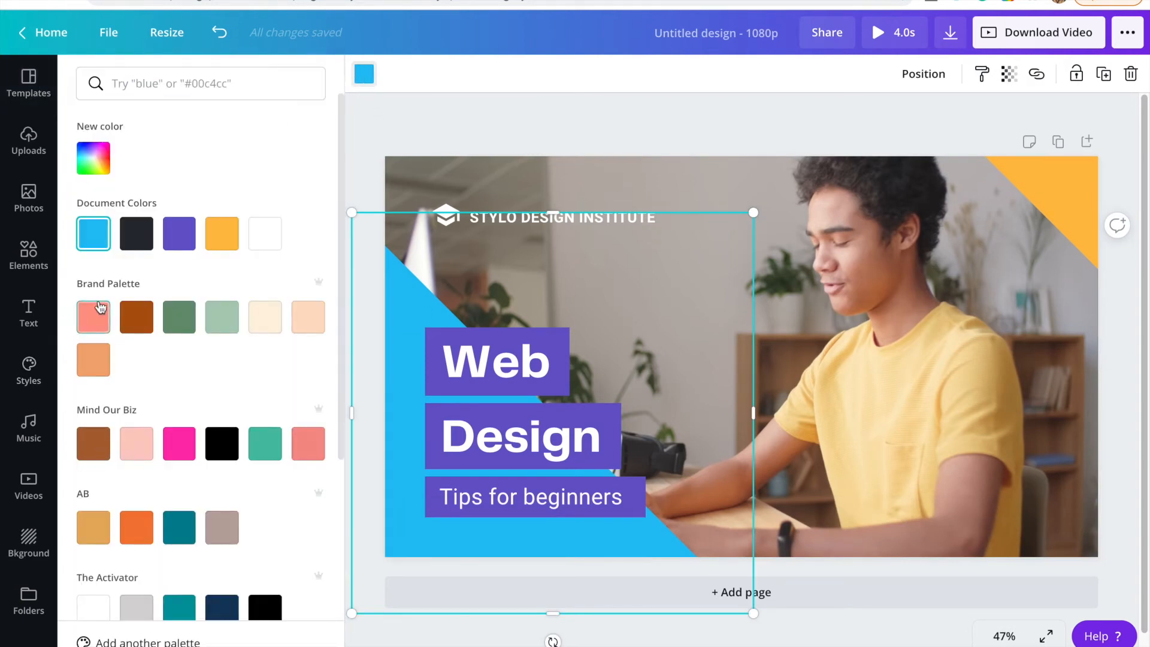
left_click(97, 323)
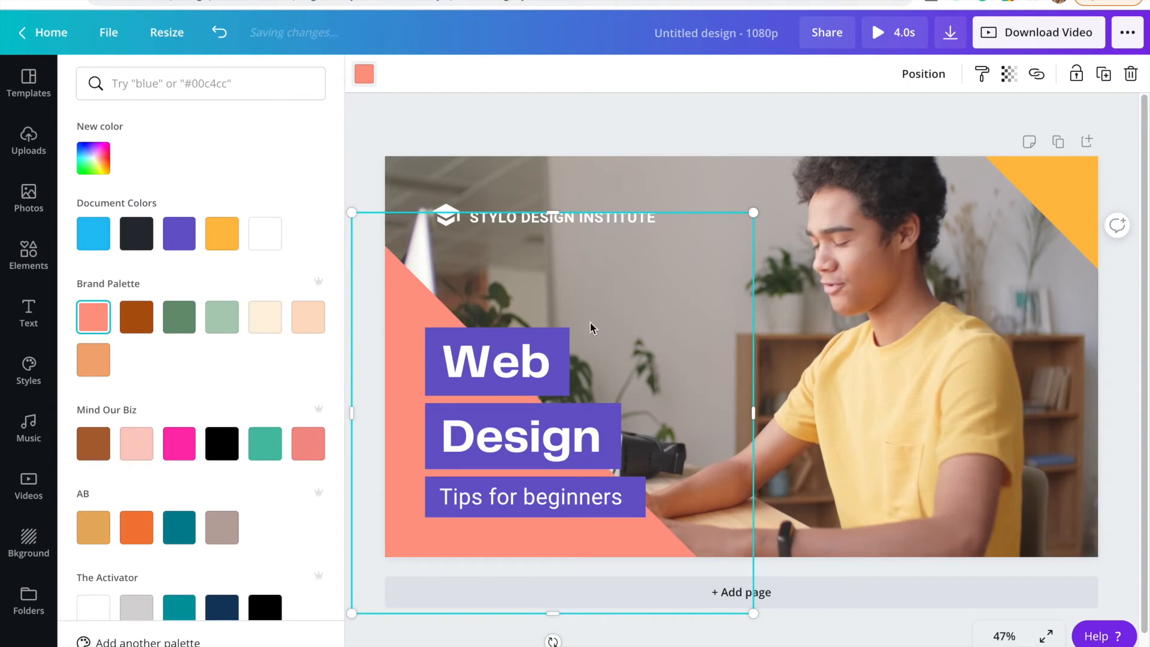
left_click(1074, 211)
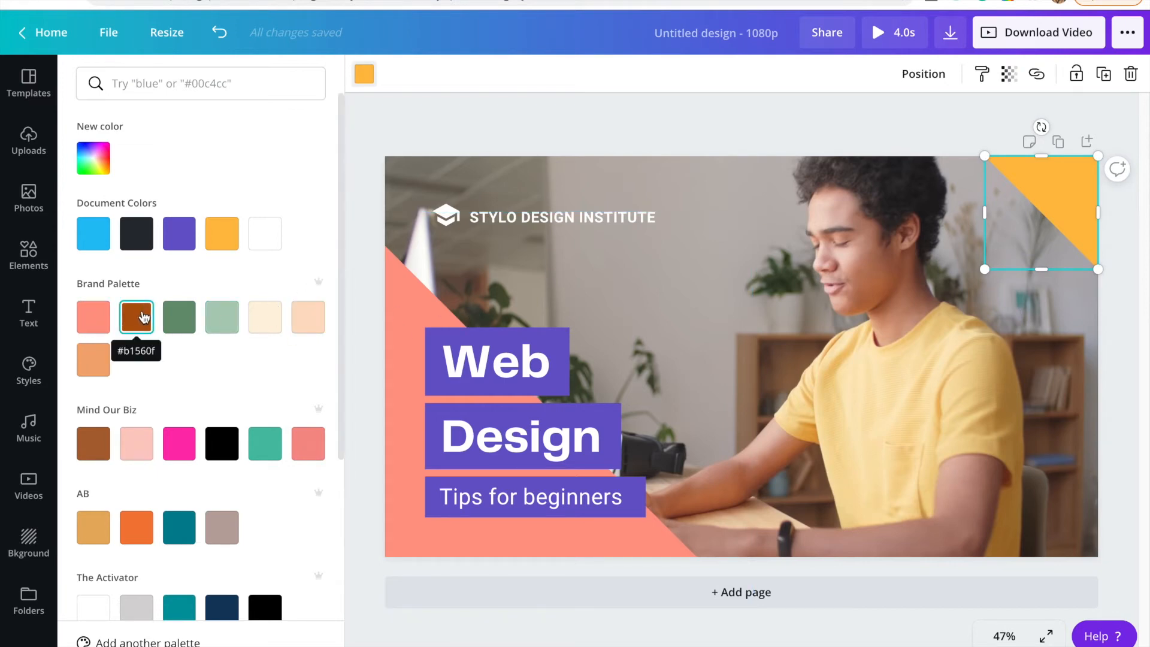
left_click(144, 316)
Step: Recolour the purple boxes behind "Web", "Design" and "Tips for beginners" in the Brand Palette's light green, trying the darker green on "Web" first
left_click(449, 386)
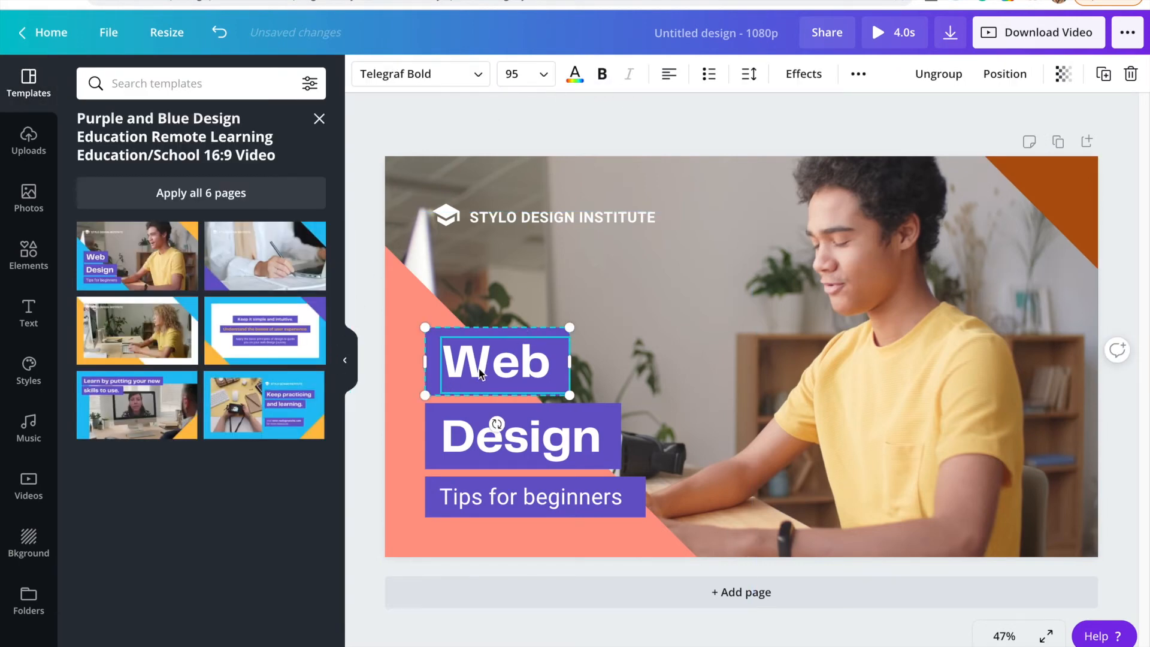
left_click(436, 374)
left_click(365, 80)
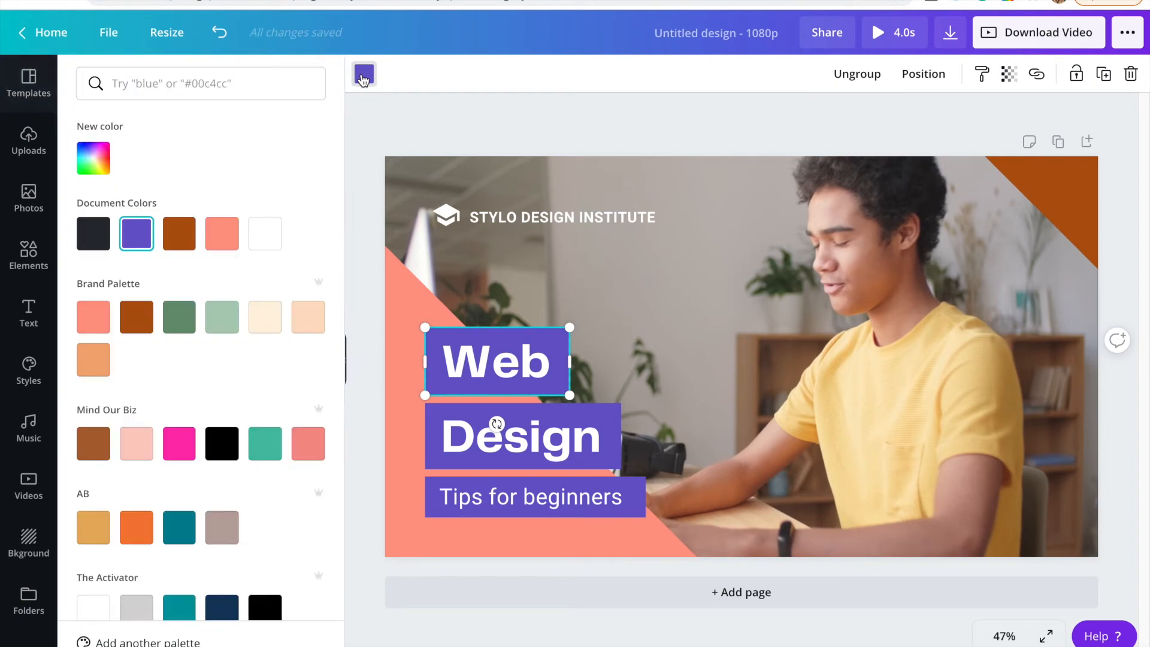
left_click(185, 324)
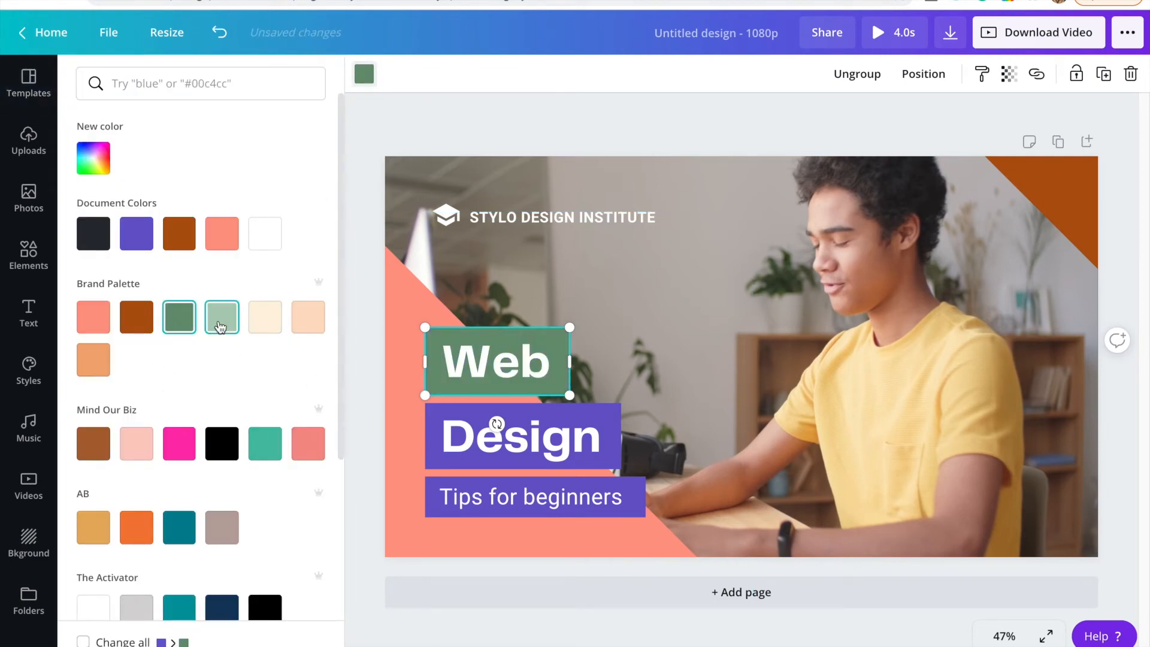
left_click(220, 326)
left_click(437, 450)
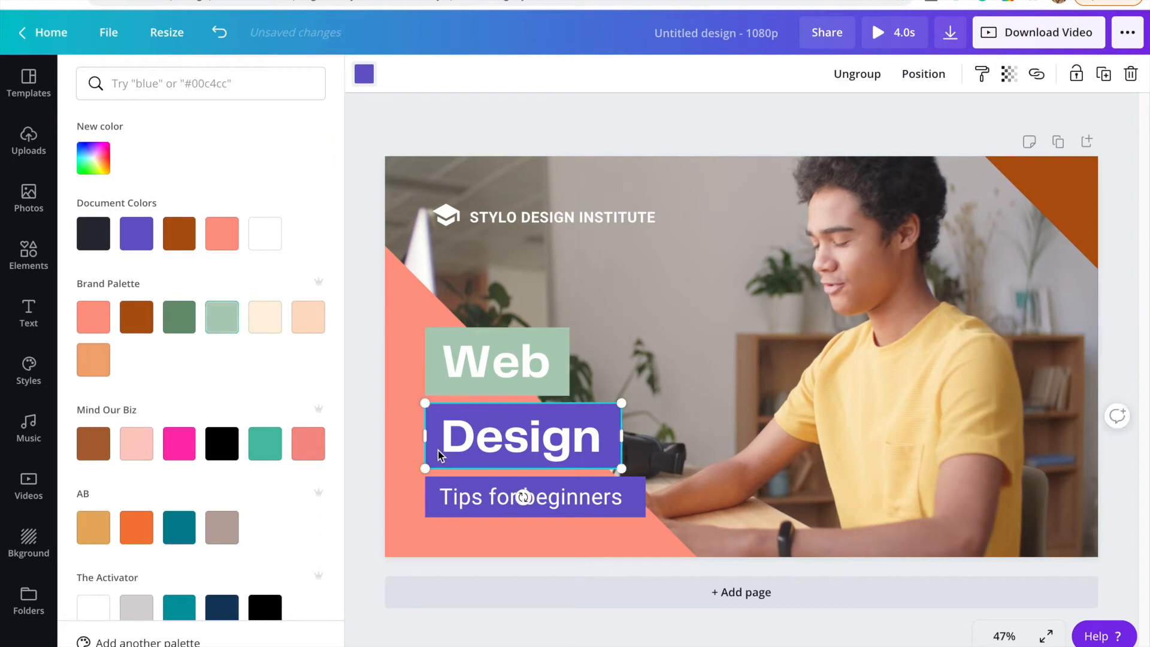
left_click(235, 324)
left_click(445, 509)
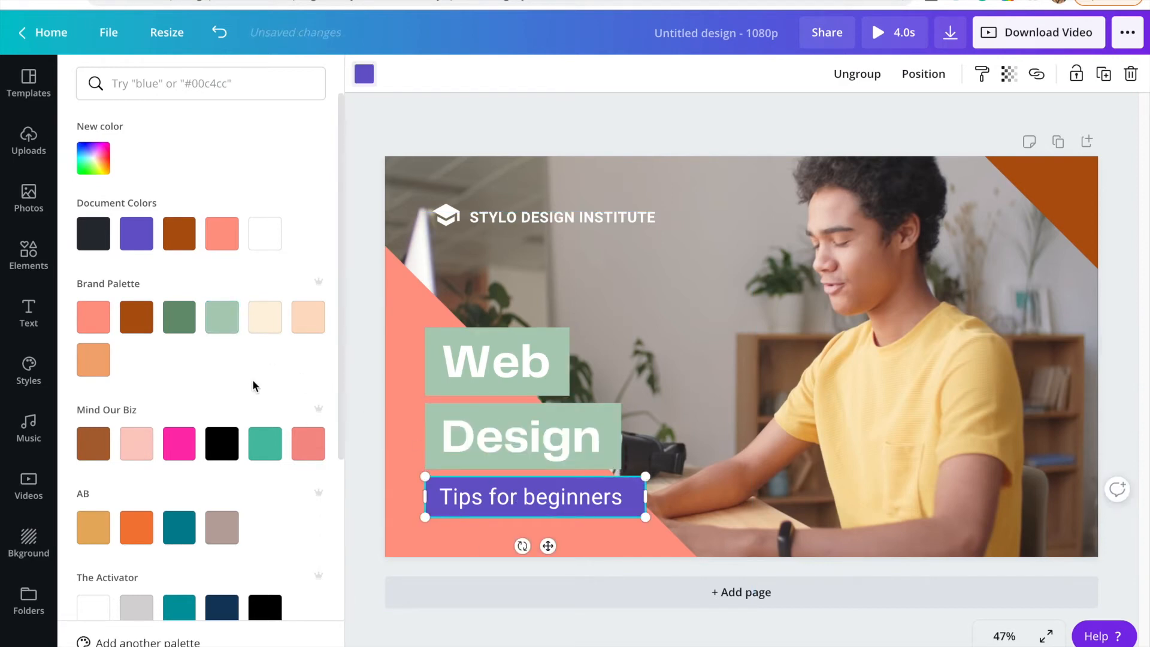
left_click(219, 322)
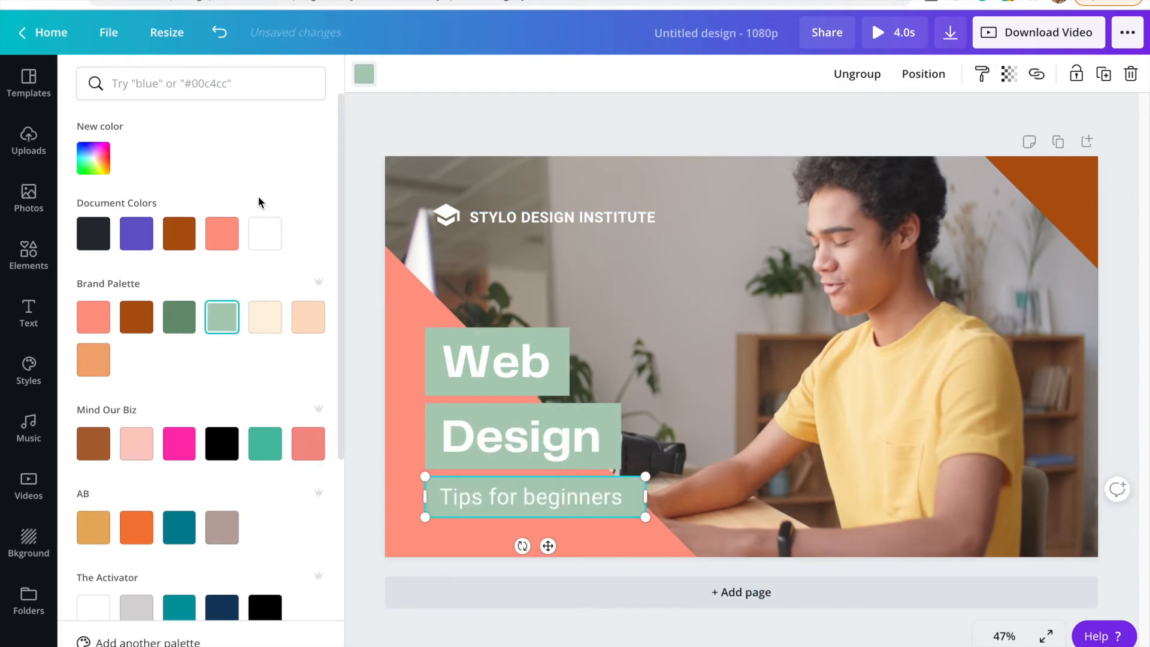
Step: Delete the "STYLO DESIGN INSTITUTE" text and its graduation cap icon from the video page
left_click(530, 223)
key("Delete")
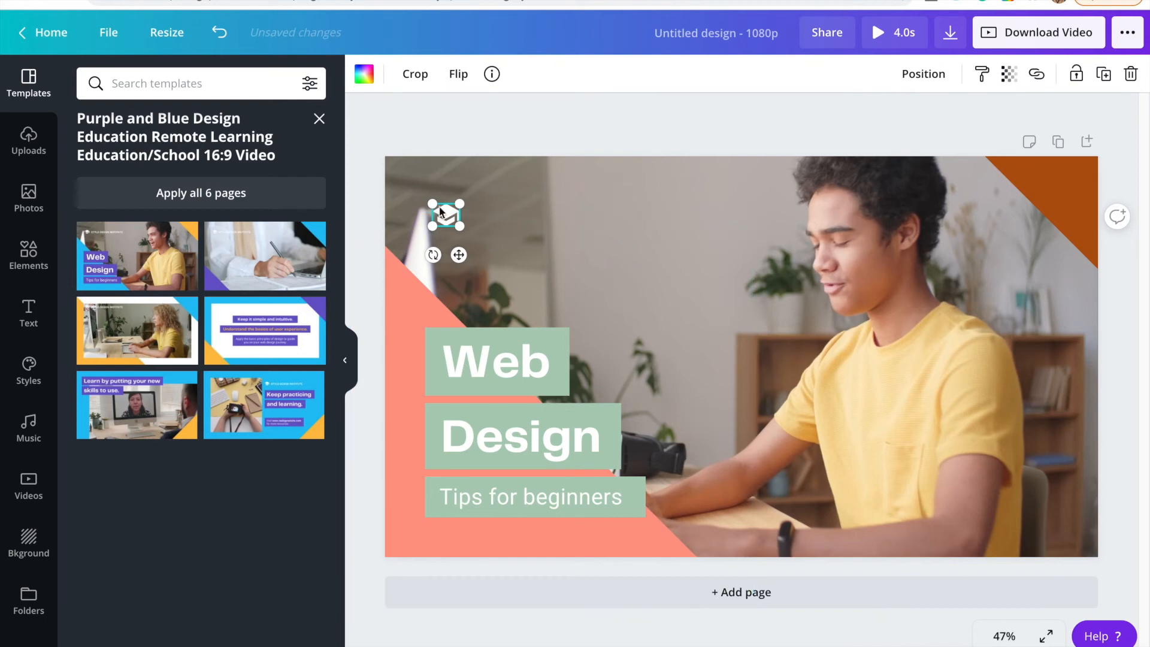
key("Delete")
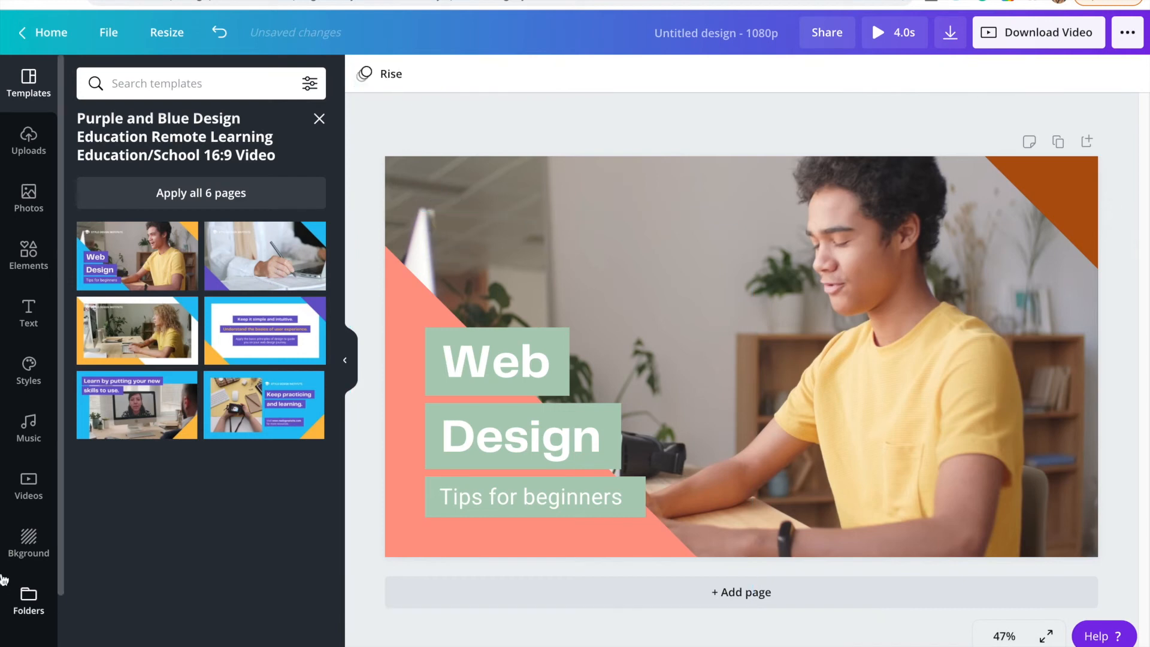
Step: Look through the uploaded images for a "Go Head Teach!" logo to put on the video page
left_click(29, 208)
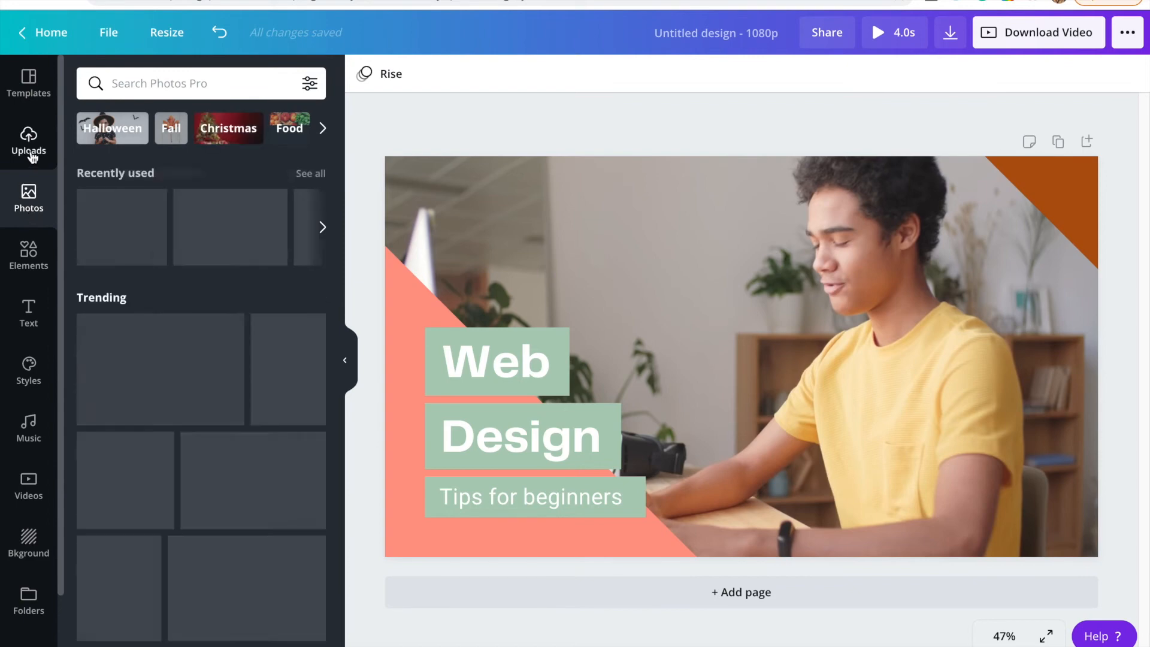
left_click(28, 144)
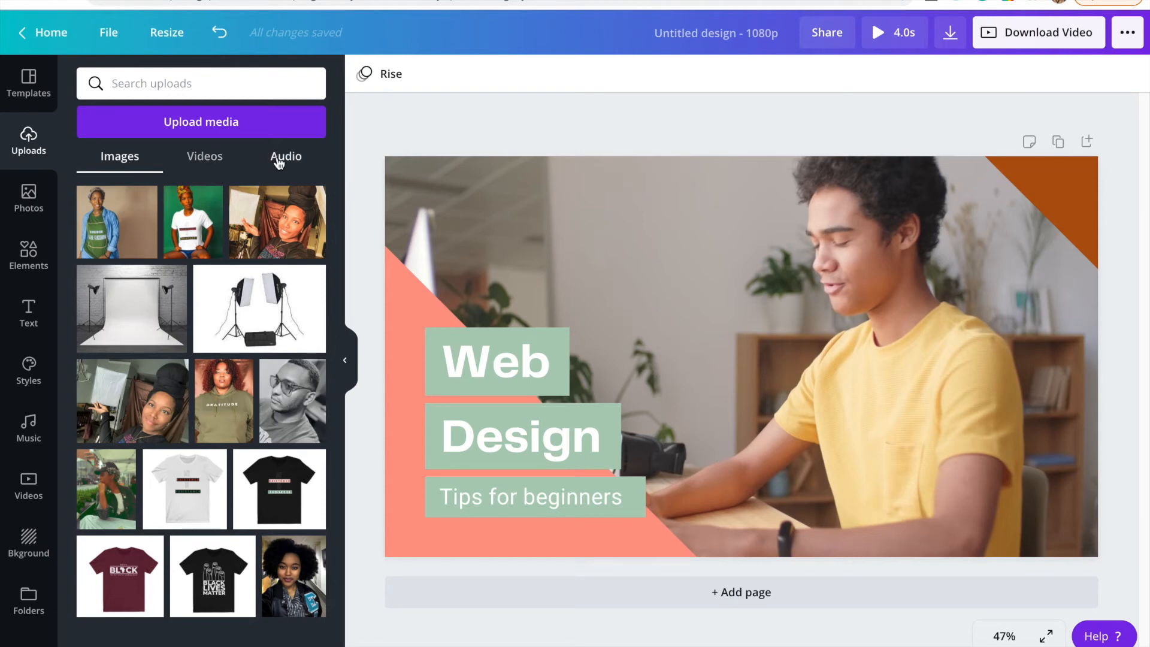
left_click(279, 162)
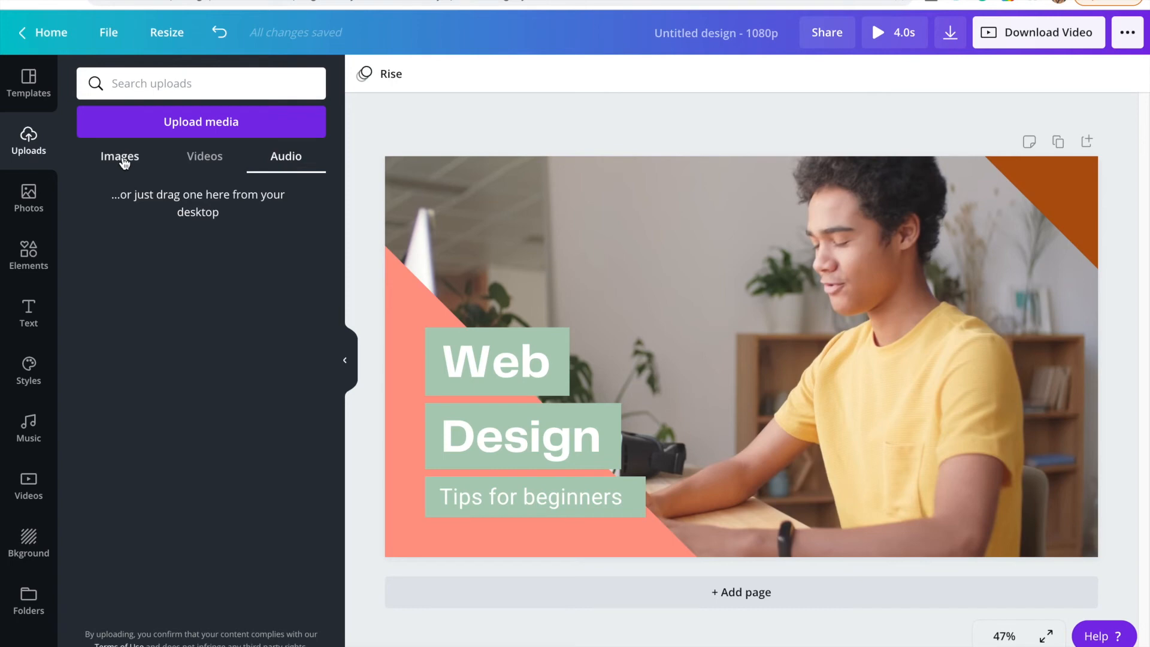
left_click(124, 163)
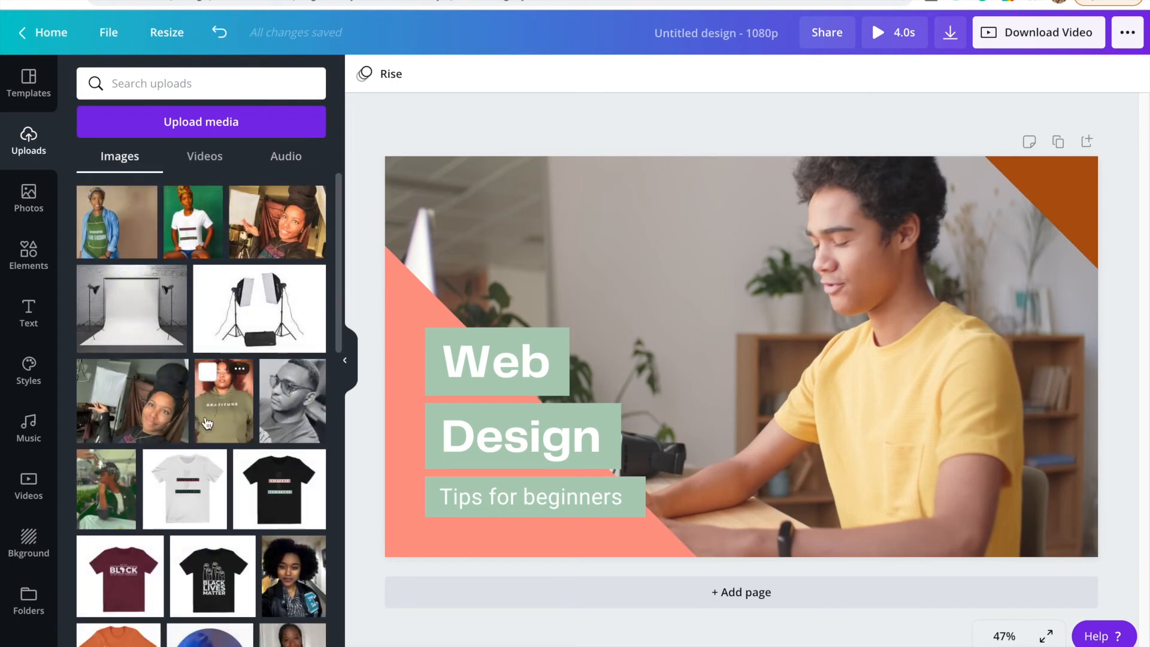
scroll(207, 424, "down", 10)
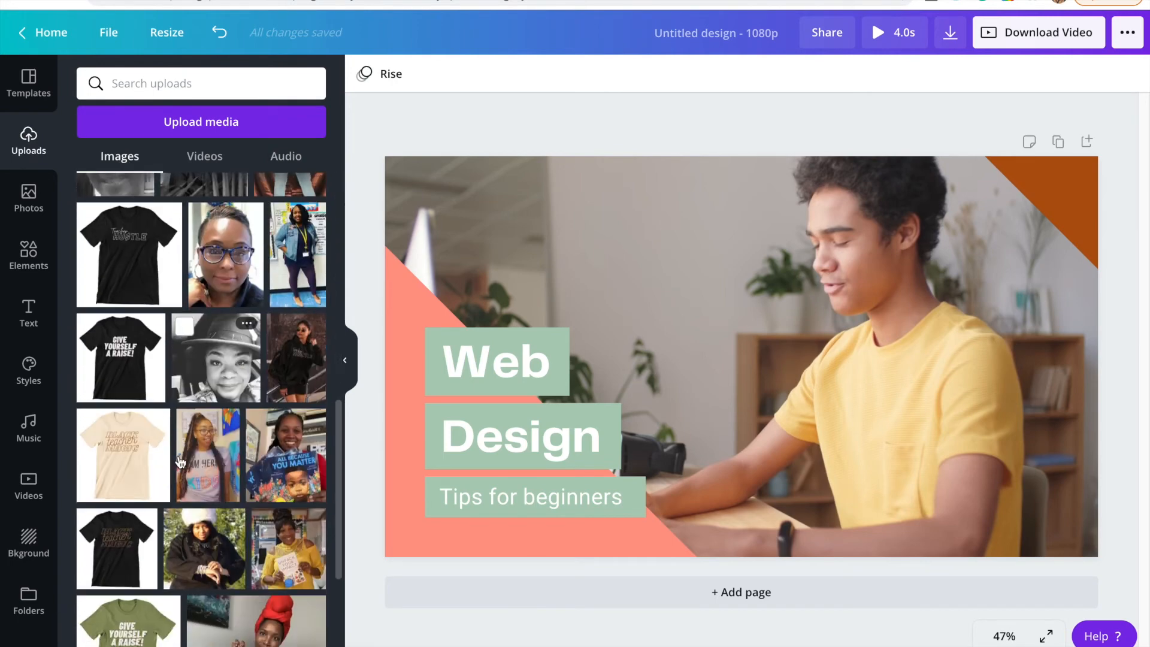
scroll(180, 461, "down", 10)
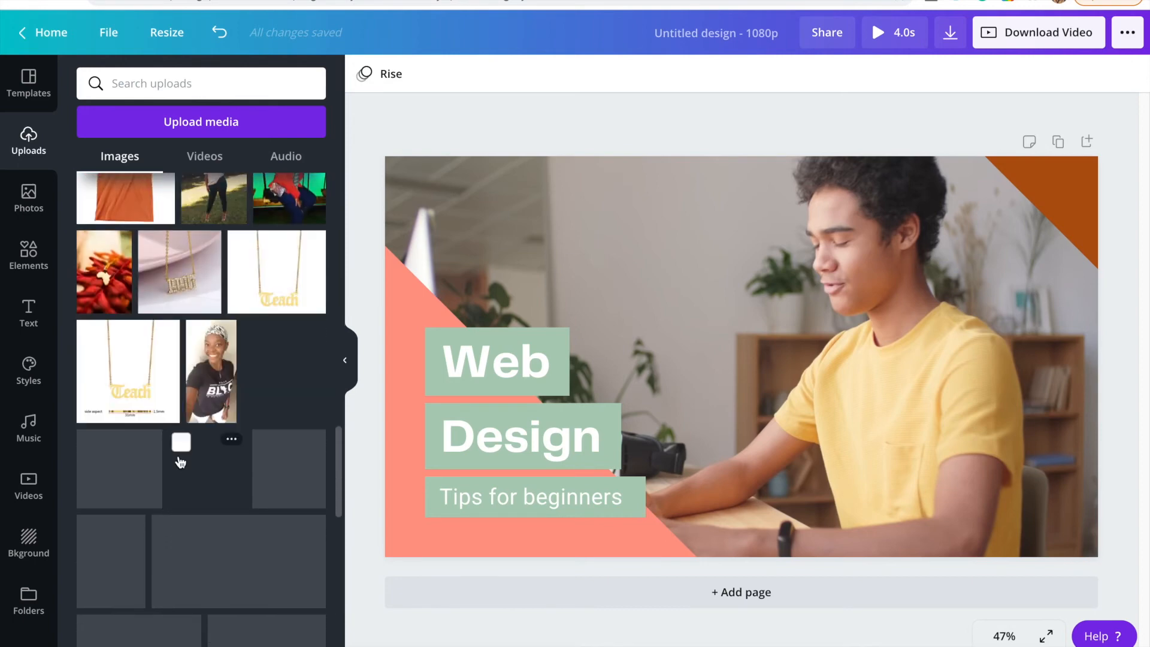
scroll(179, 461, "down", 5)
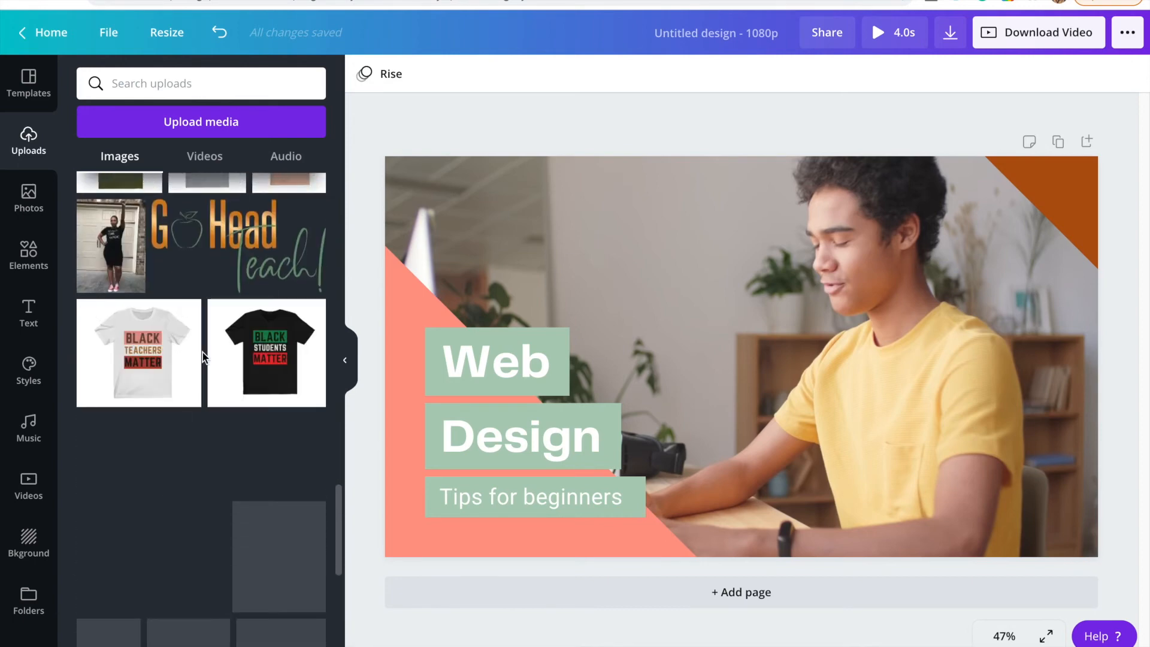
scroll(205, 357, "down", 8)
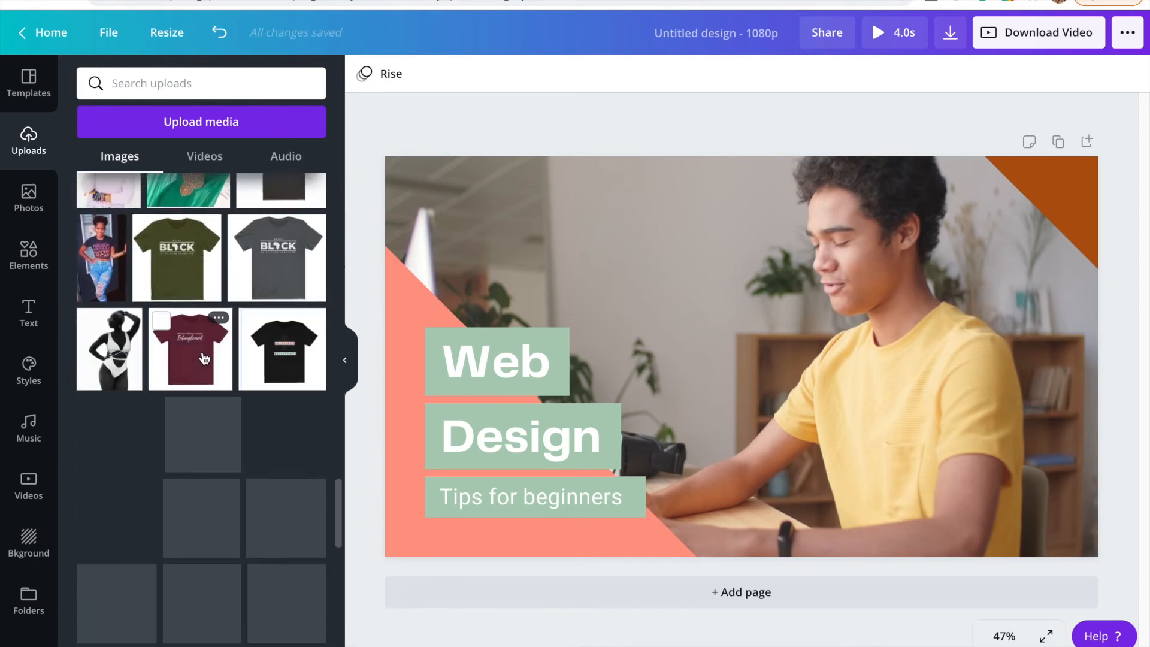
scroll(204, 358, "down", 6)
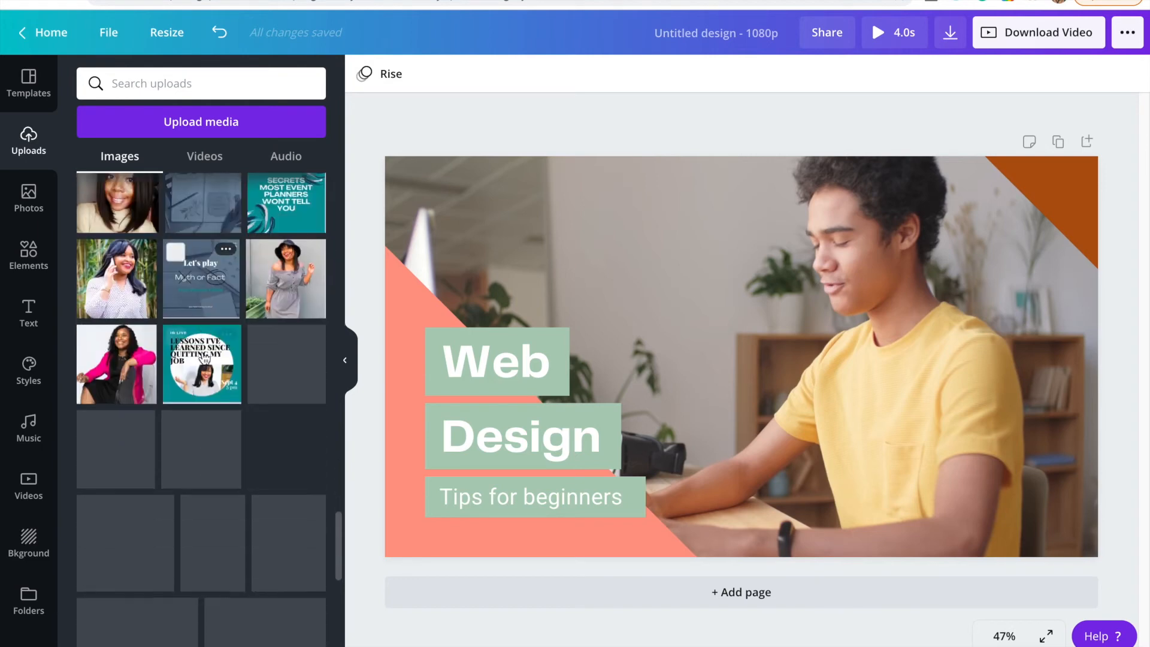
scroll(204, 357, "down", 8)
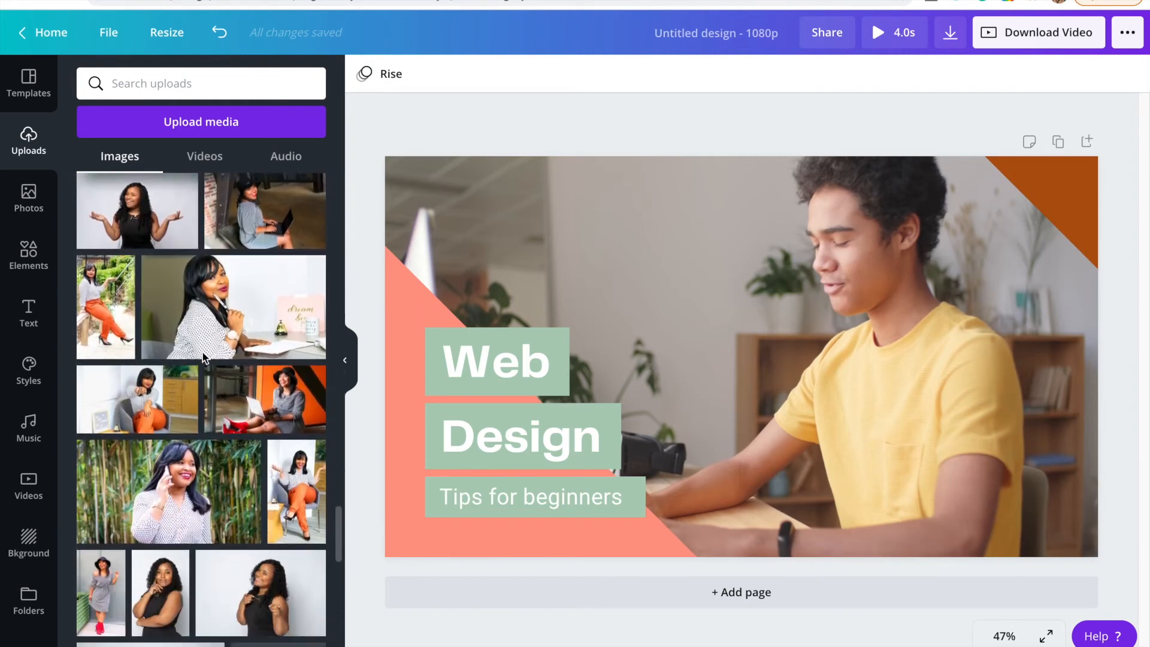
scroll(204, 358, "down", 6)
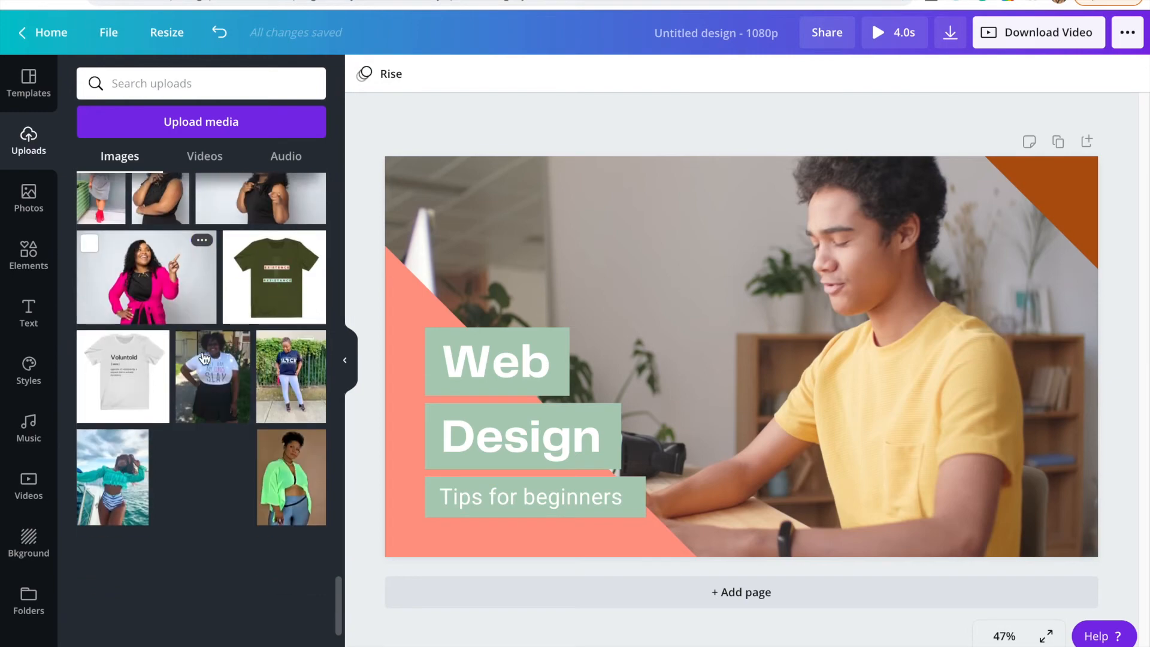
scroll(204, 357, "up", 10)
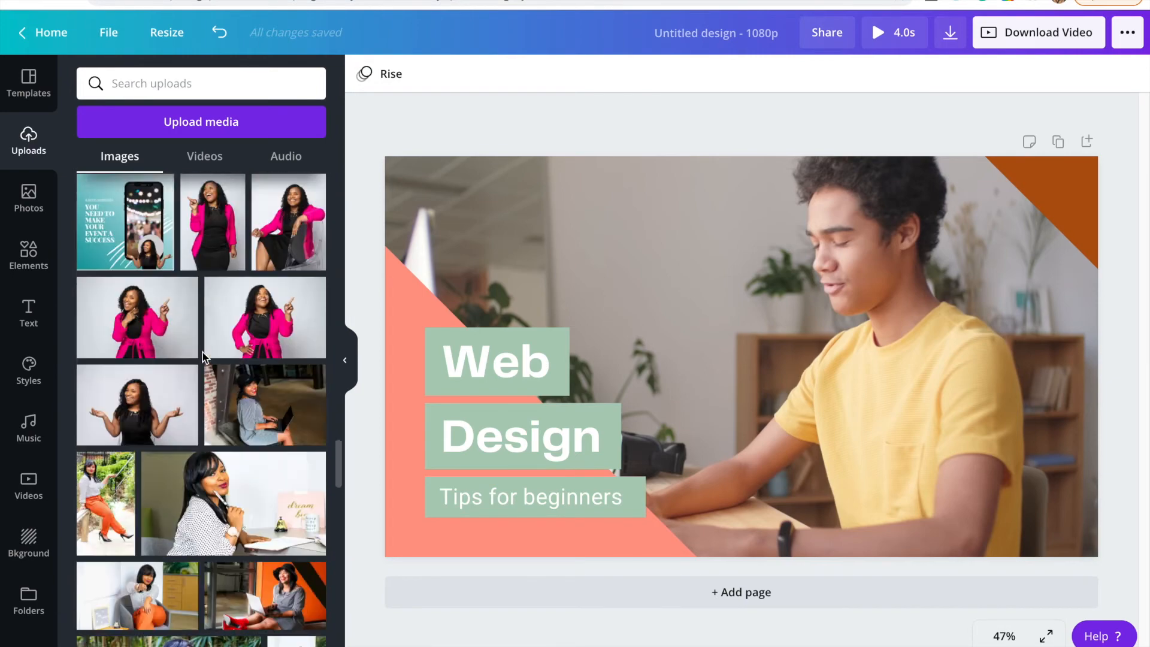
scroll(204, 357, "down", 10)
scroll(204, 358, "up", 3)
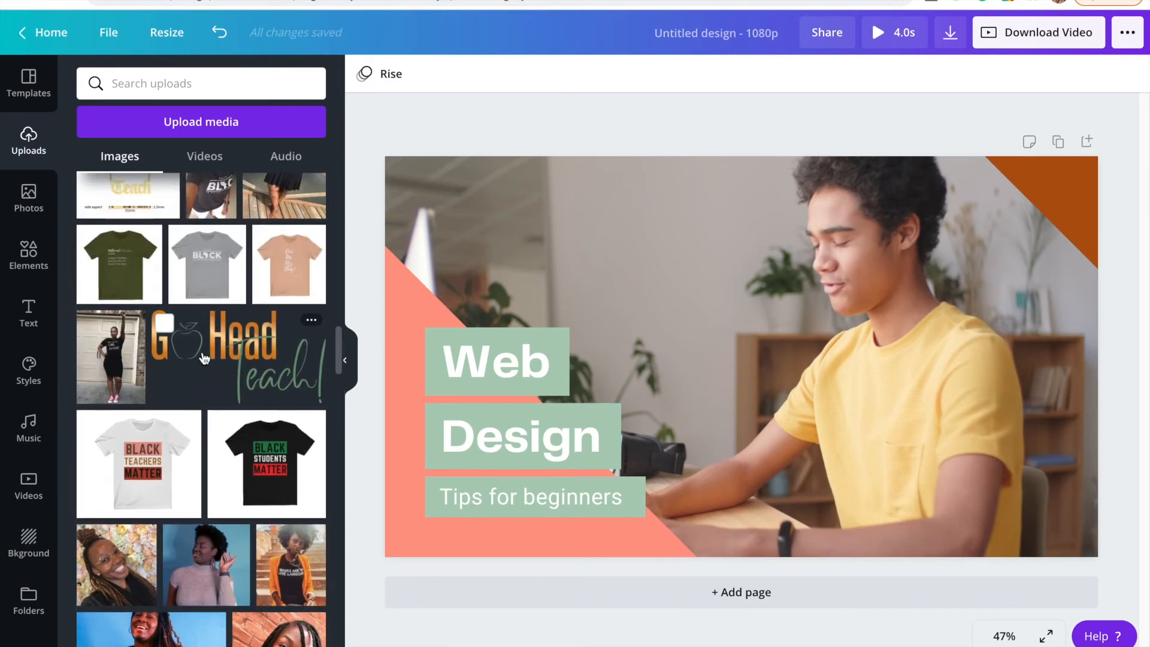
Step: Try the gold "Go Head Teach!" logo with the apple, shrunk and placed above the "Web" heading, and delete it
left_click(205, 358)
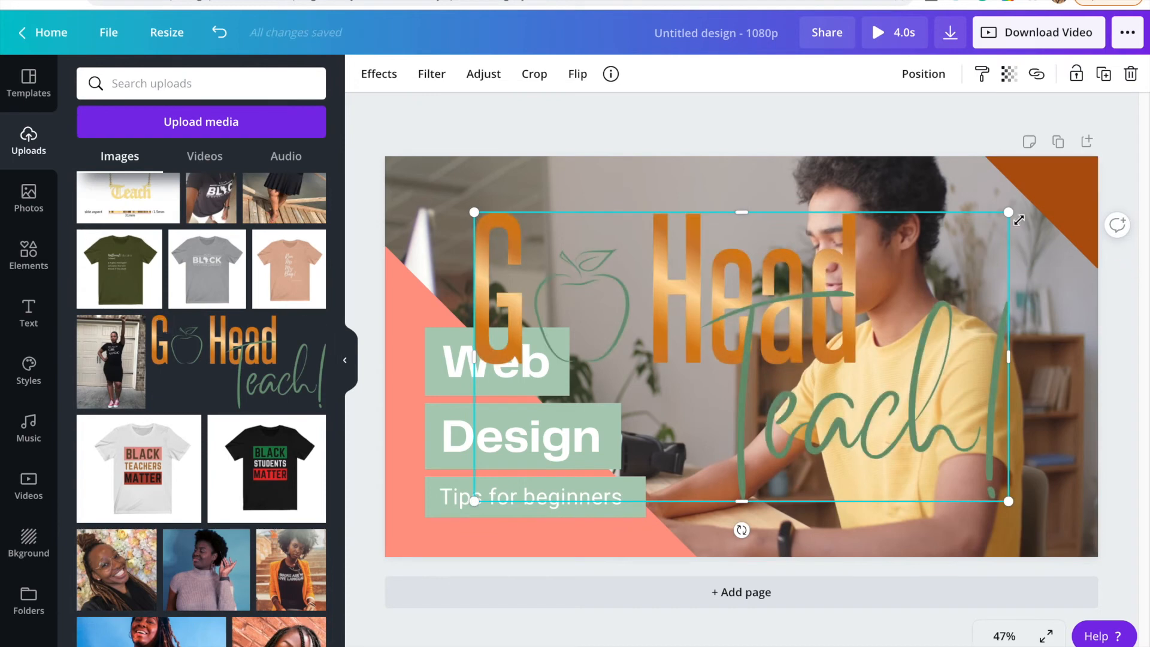
left_click_drag(1001, 216, 557, 443)
left_click_drag(530, 482, 557, 260)
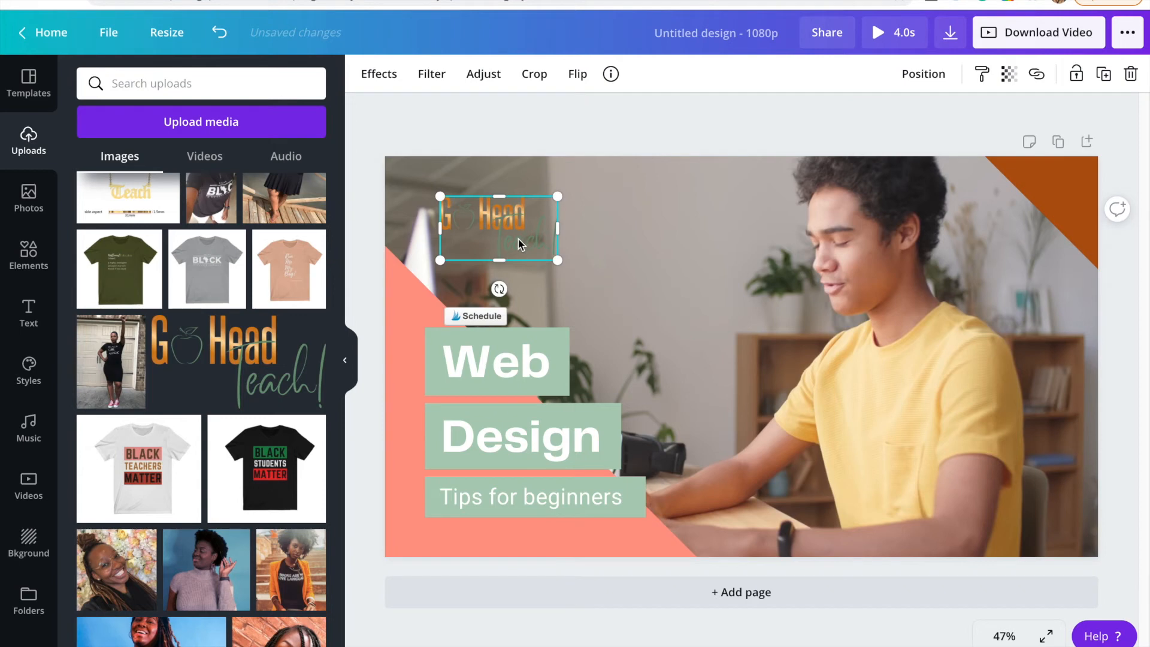
key("Delete")
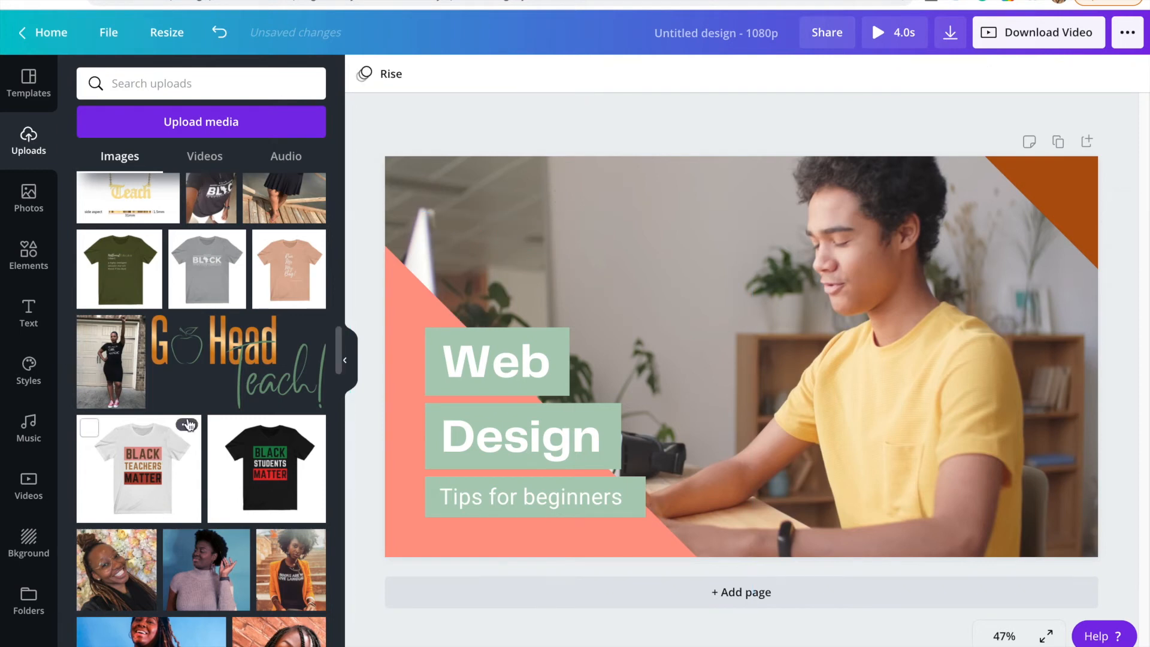
Step: Add the coral "Go Head Teach!" logo with the open mouth from the uploads, shrink it and place it above the "Web" heading
scroll(191, 423, "down", 3)
scroll(190, 423, "down", 2)
scroll(191, 423, "down", 2)
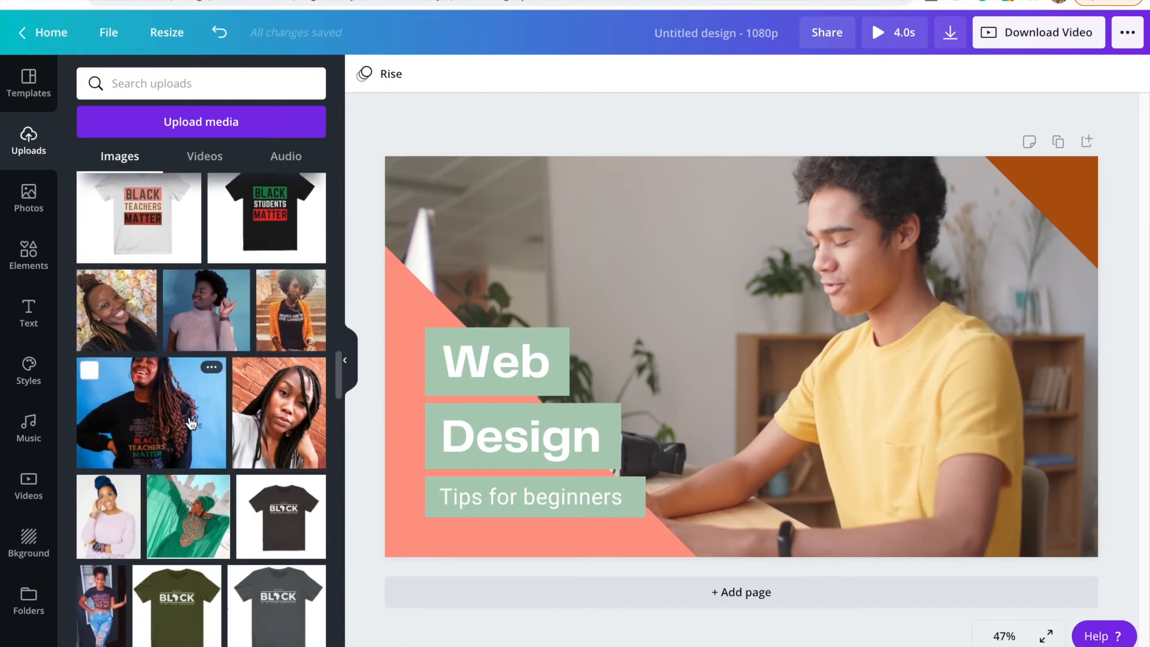
scroll(191, 423, "down", 4)
scroll(190, 423, "down", 10)
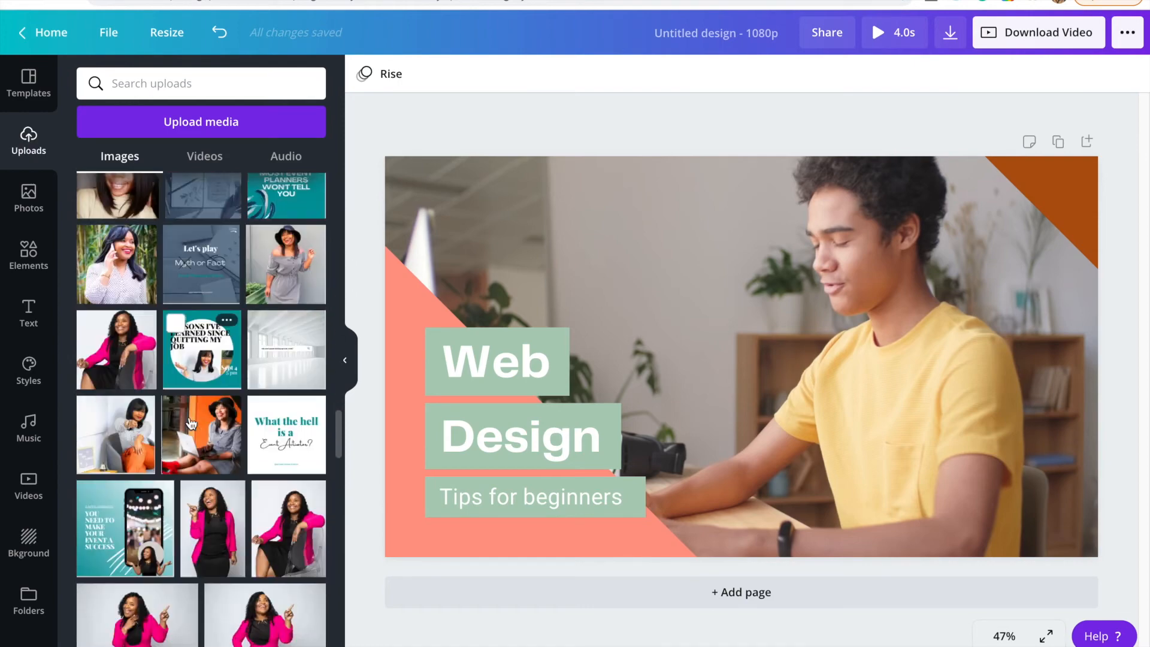
scroll(191, 423, "down", 10)
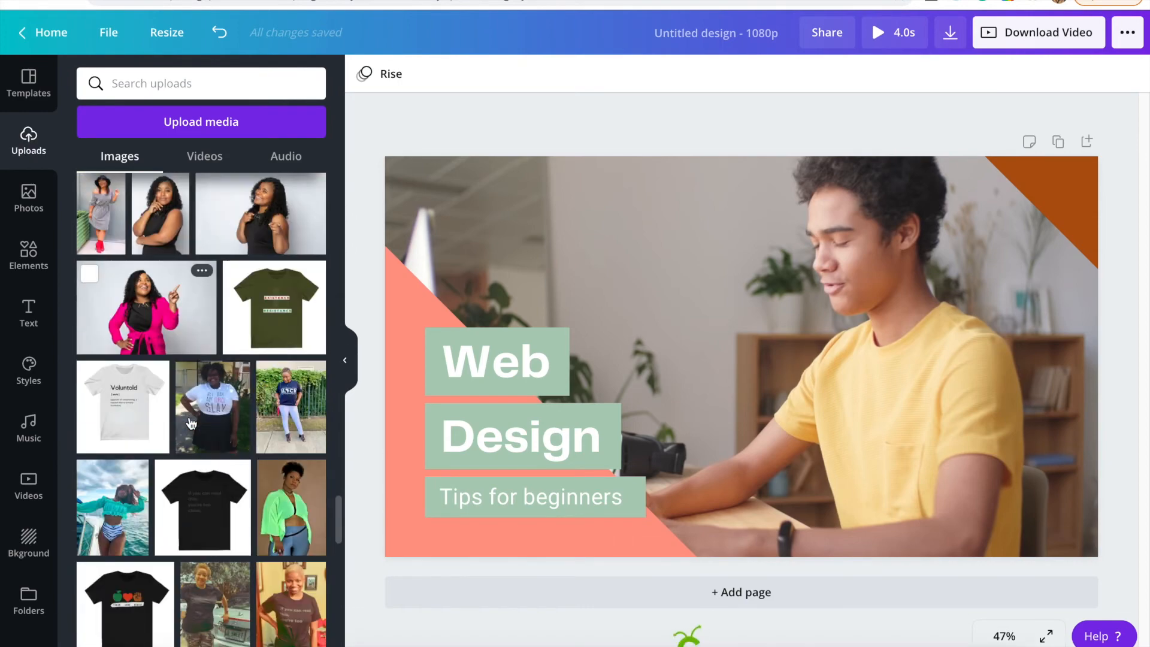
scroll(191, 423, "down", 10)
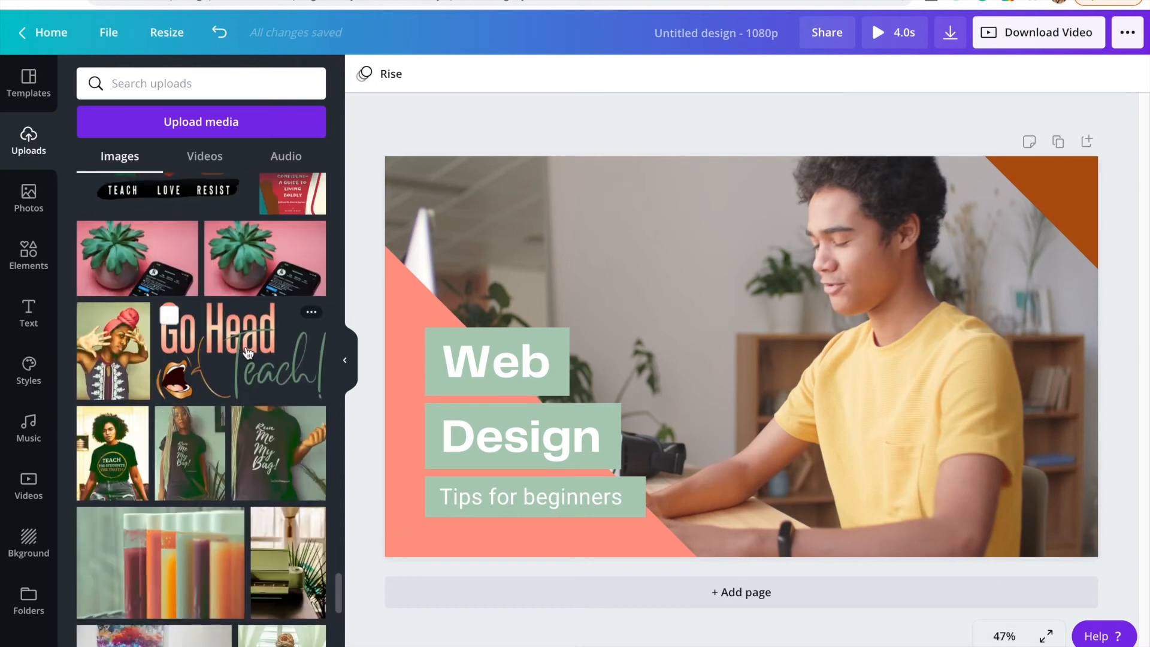
left_click(248, 352)
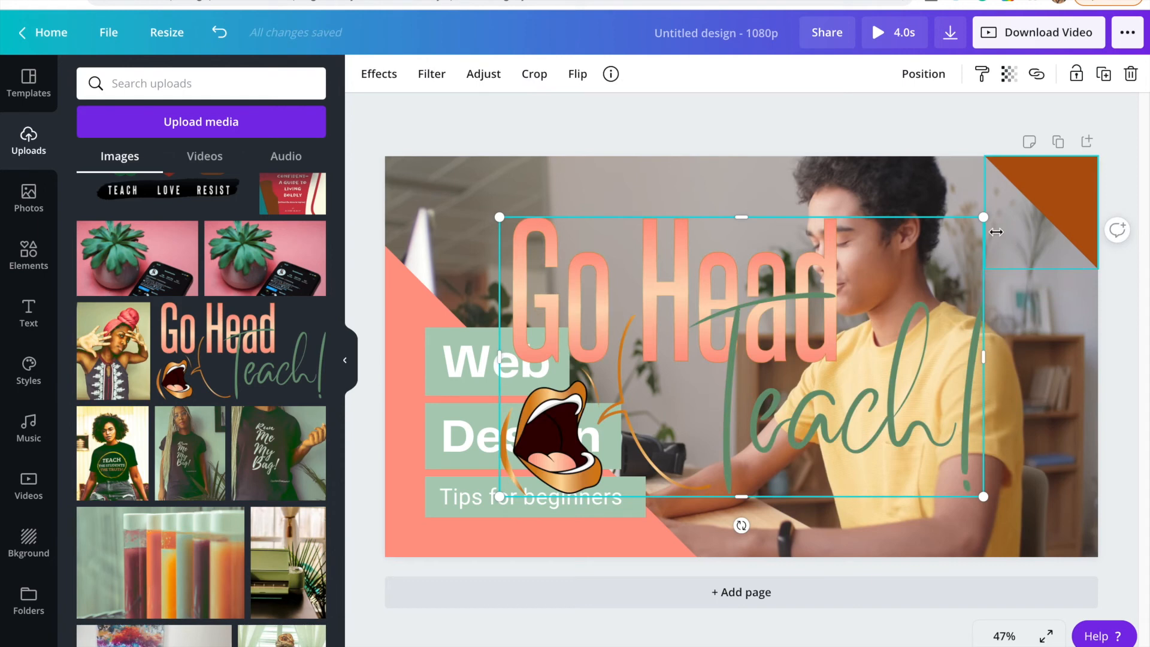
left_click_drag(984, 217, 638, 422)
left_click_drag(587, 471, 519, 264)
Step: Move the "Go Head Teach!" logo to the lower-right corner of the video page and make it smaller
left_click(743, 389)
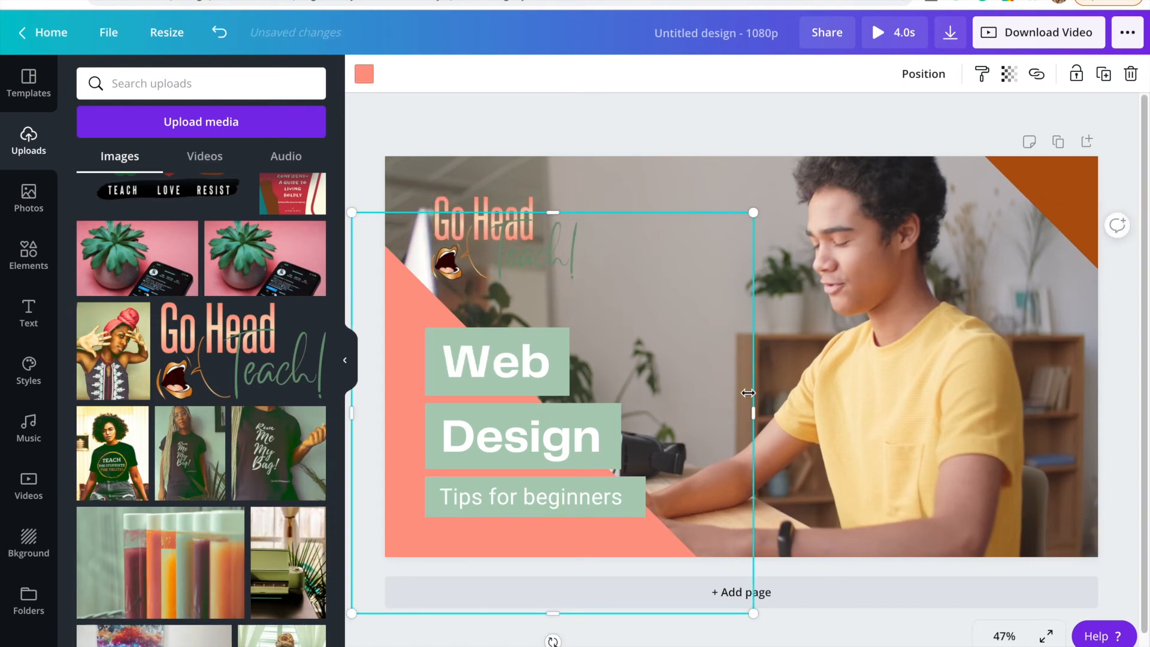
left_click_drag(537, 257, 1040, 525)
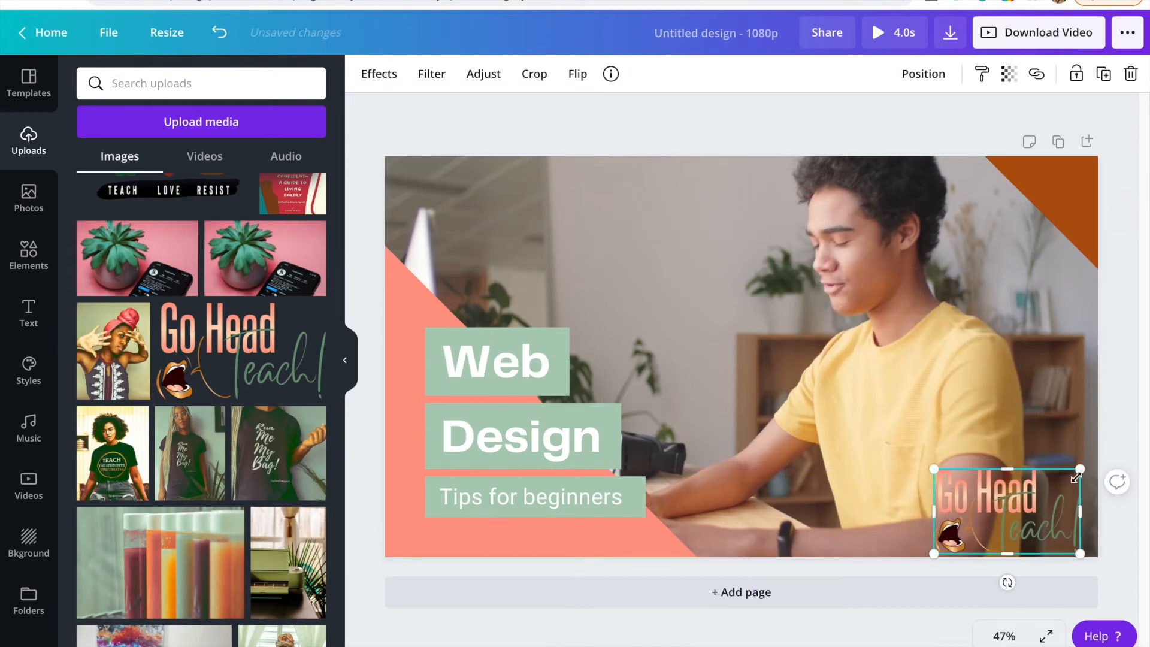
left_click_drag(1079, 471, 1041, 493)
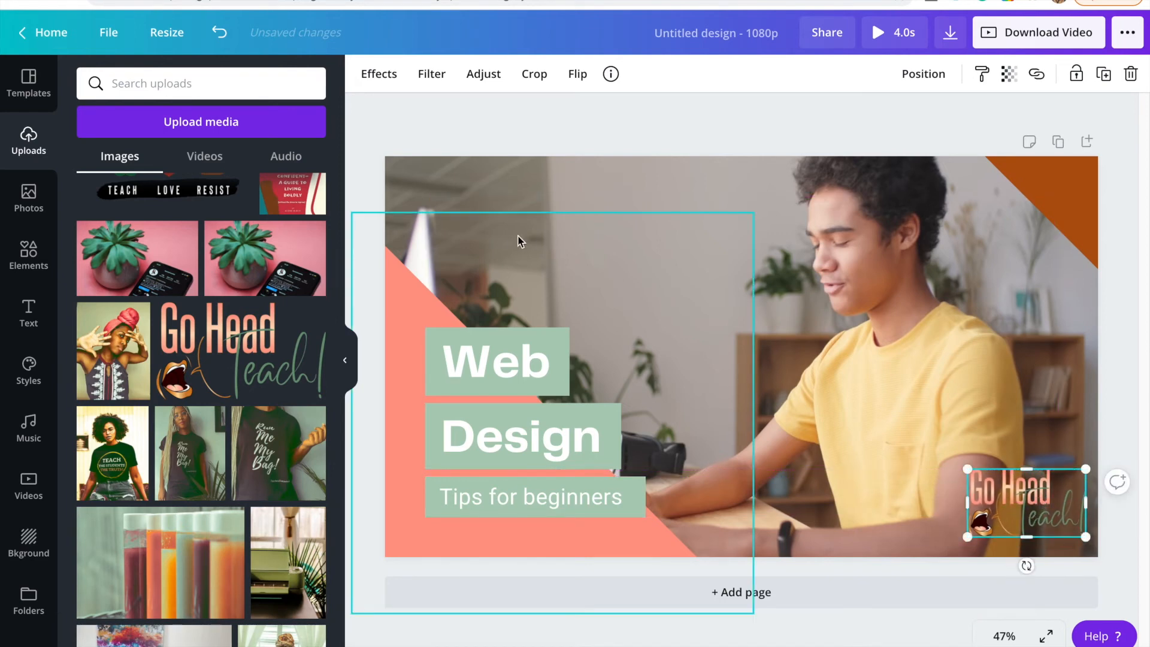
Step: Align the logo's lower edge with that of the "Tips for beginners" box, inset from the page's right edge, and shrink it further
left_click(424, 194)
left_click_drag(1047, 533, 1018, 513)
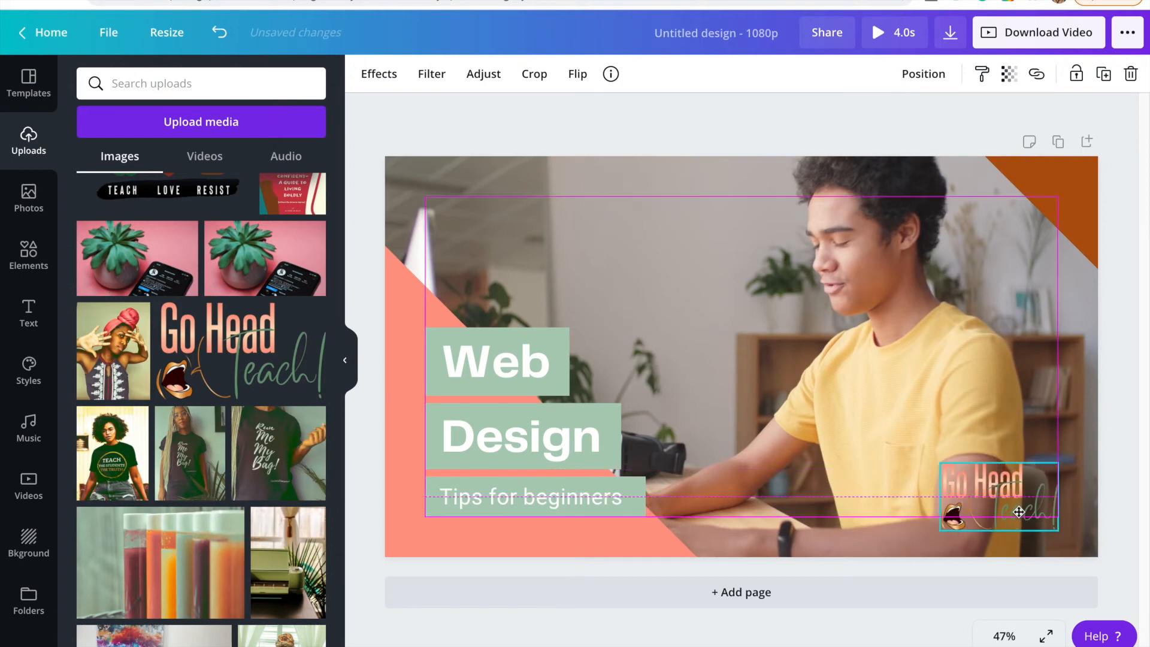
left_click_drag(1018, 512, 1019, 513)
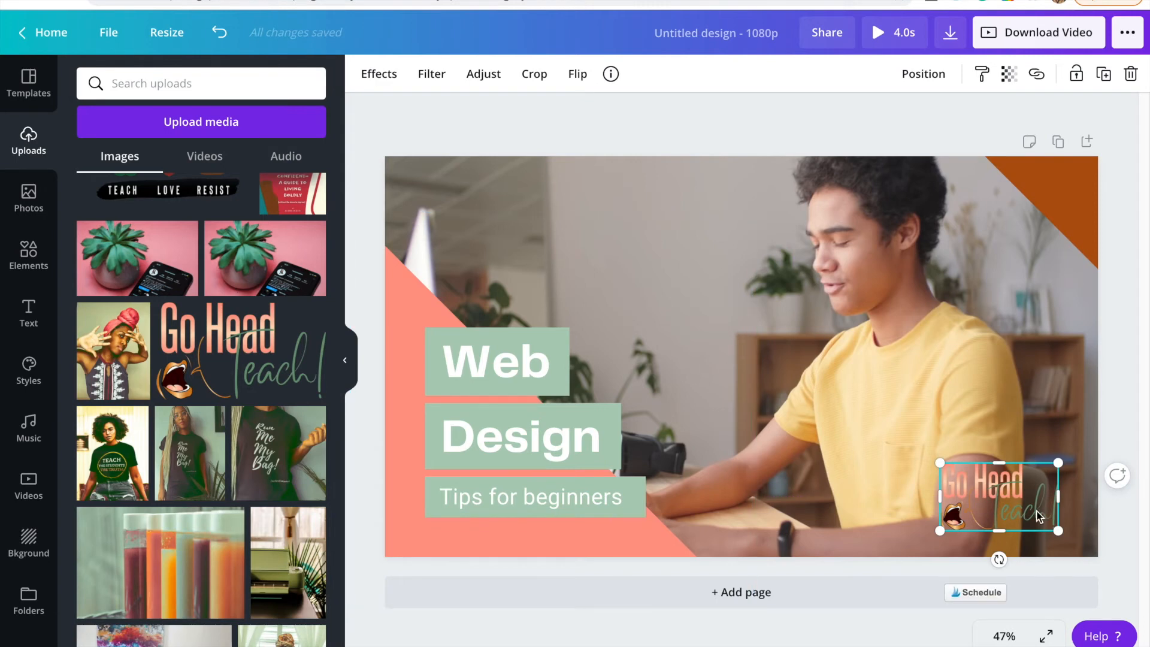
left_click_drag(1031, 511, 1032, 498)
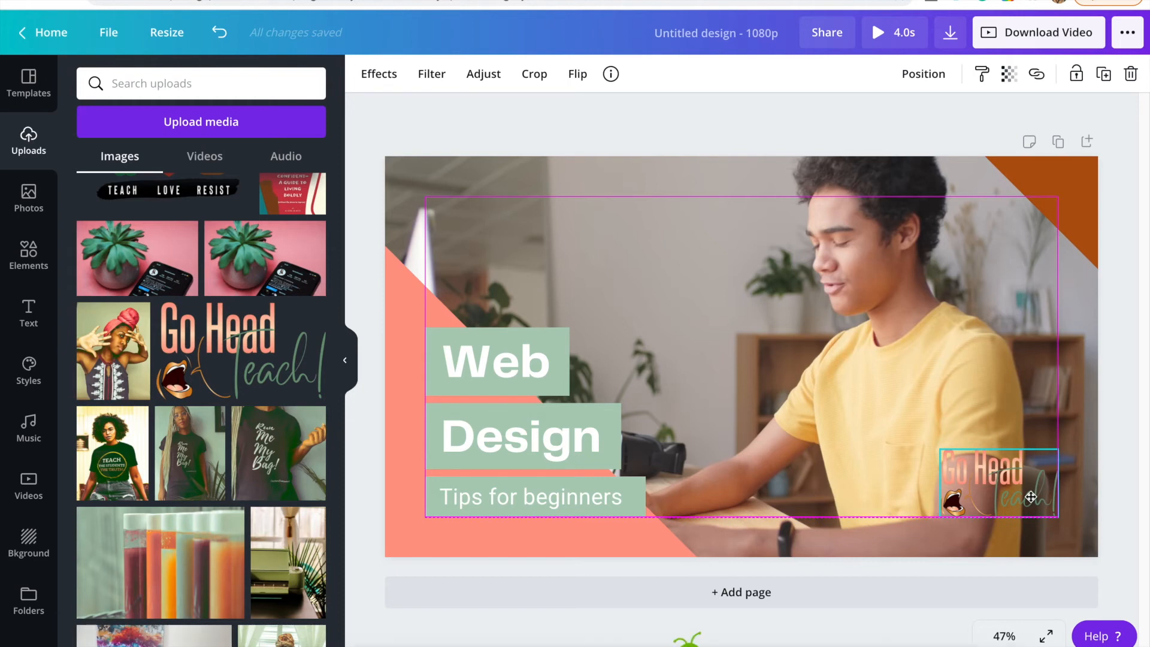
left_click_drag(1030, 497, 1031, 497)
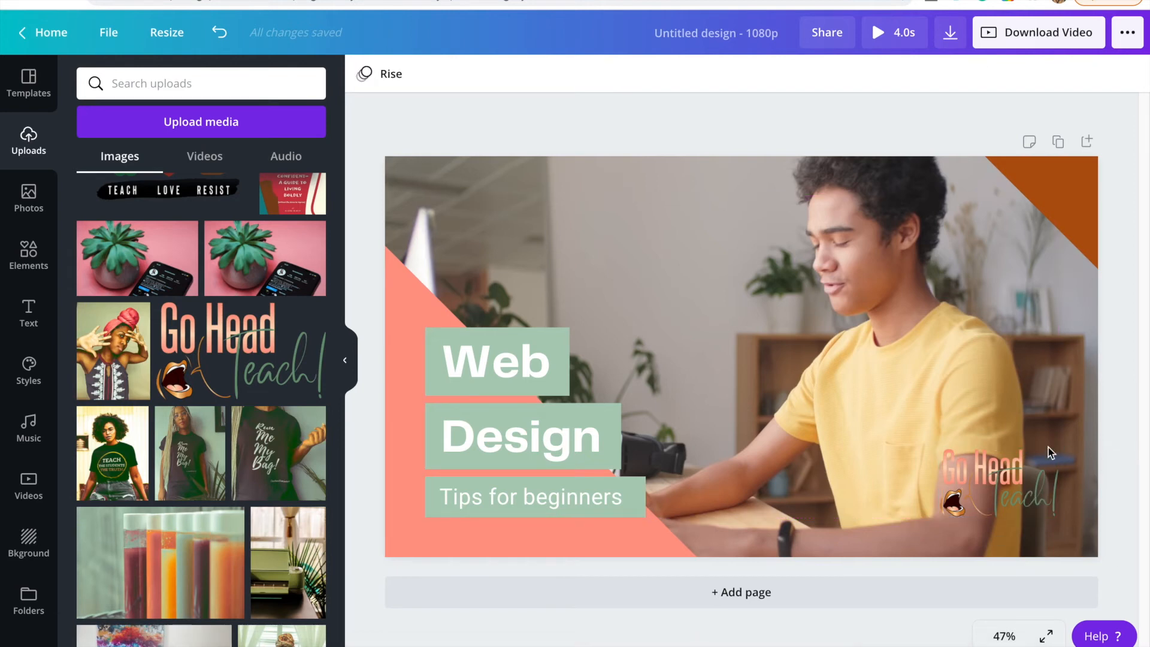
left_click_drag(942, 450, 979, 472)
left_click(1114, 516)
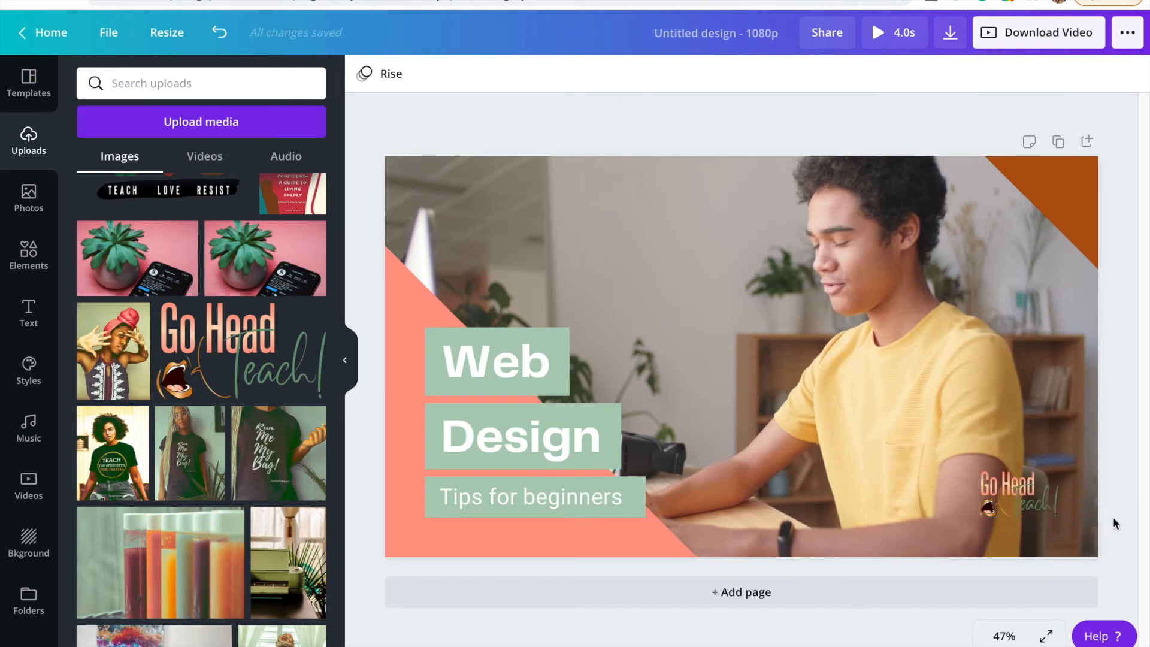
Step: Move the "Go Head Teach!" logo to the page's upper-left area, aligned with the "Web" box, and enlarge it to about 264 × 152
left_click_drag(1018, 492, 469, 234)
right_click(503, 247)
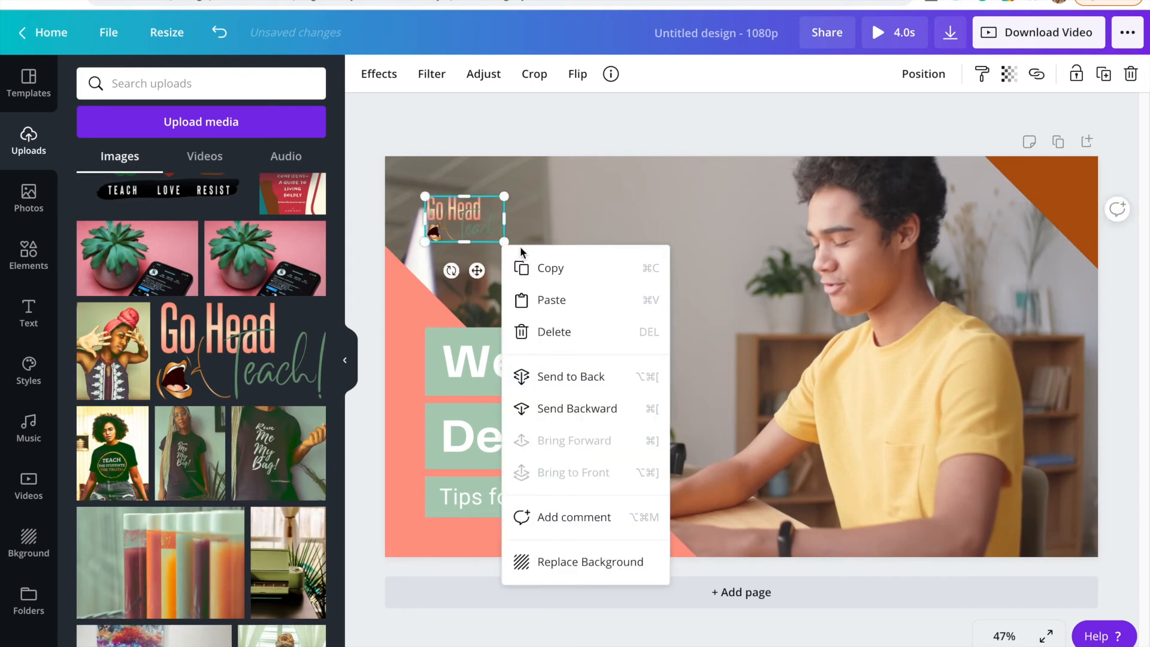
left_click(479, 238)
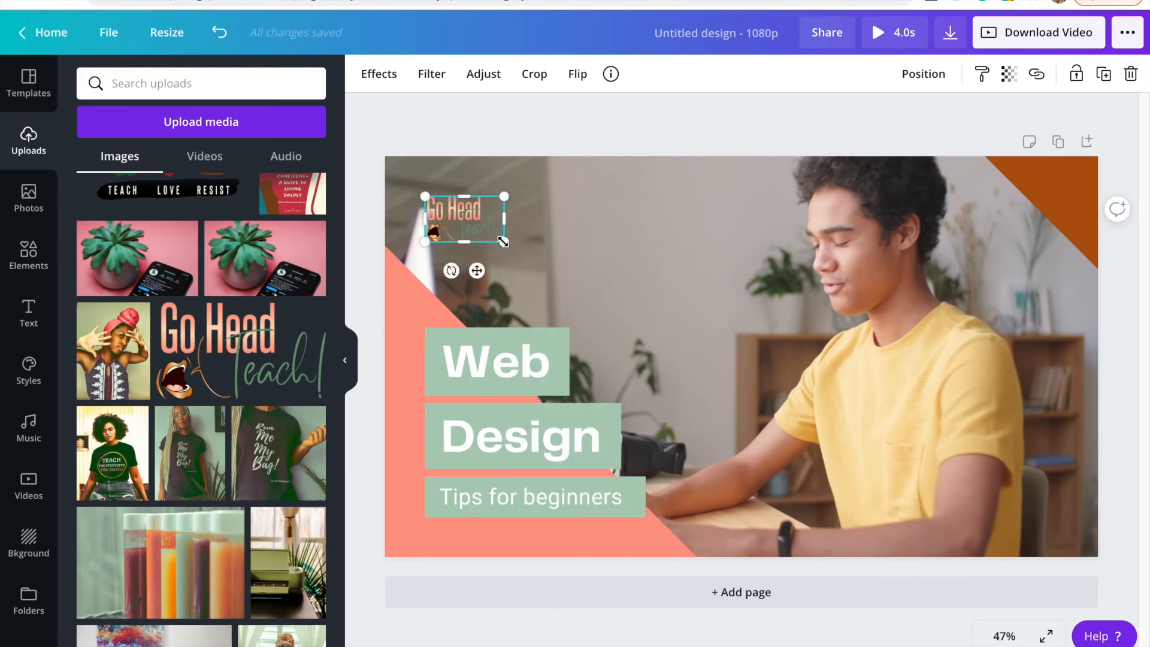
right_click(503, 241)
left_click(507, 240)
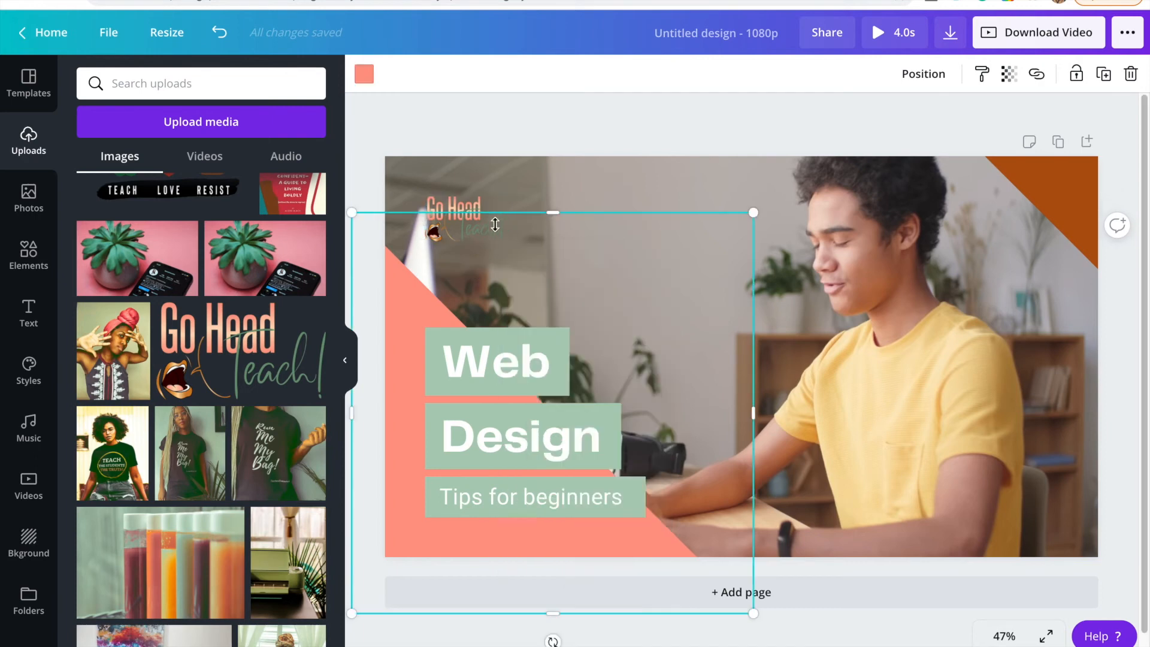
left_click_drag(505, 242, 523, 253)
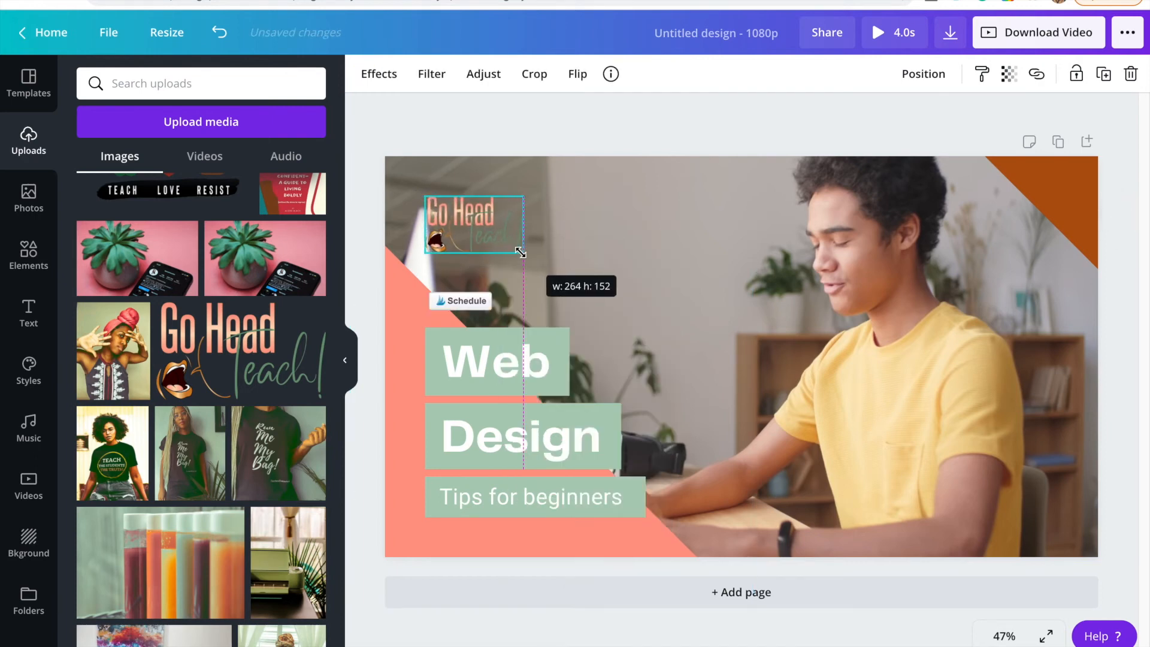
left_click(705, 146)
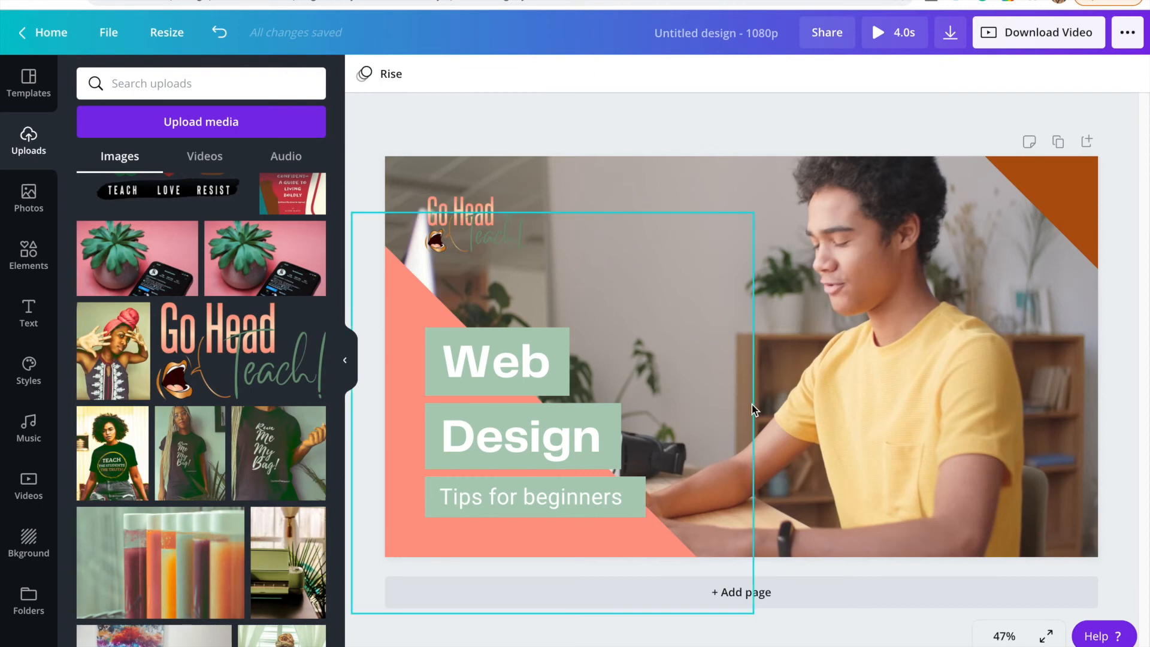
Step: Replace the video page's background photo with the 35.3-second uploaded video, discarding the GIF of the crying woman tried first
left_click(210, 157)
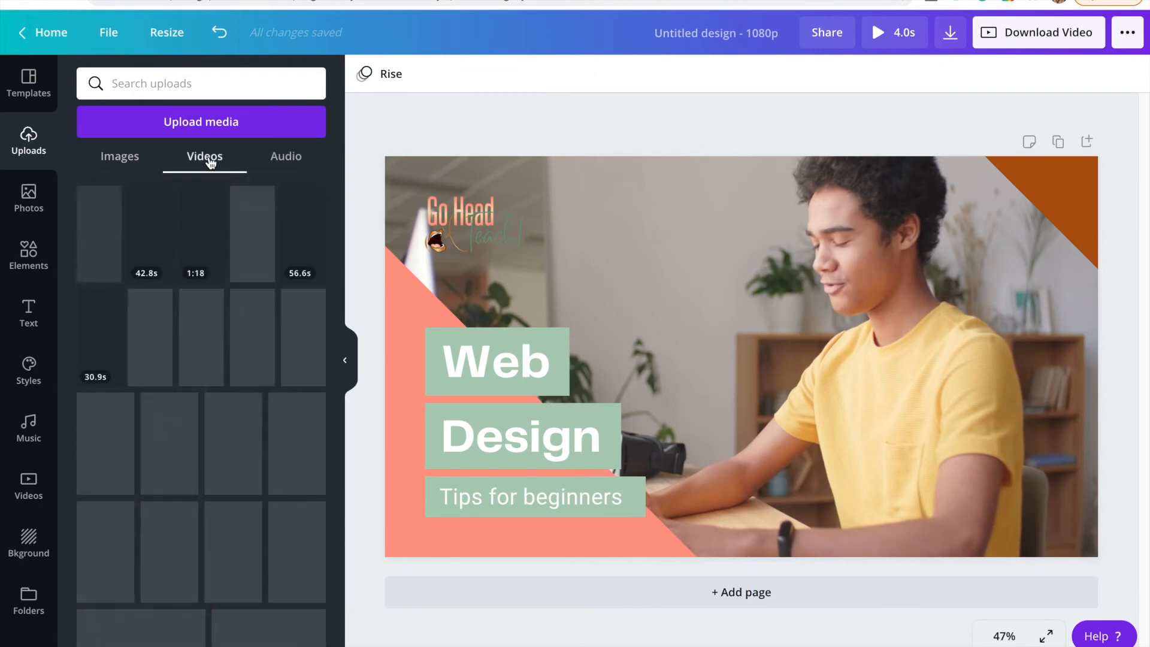
scroll(180, 447, "down", 5)
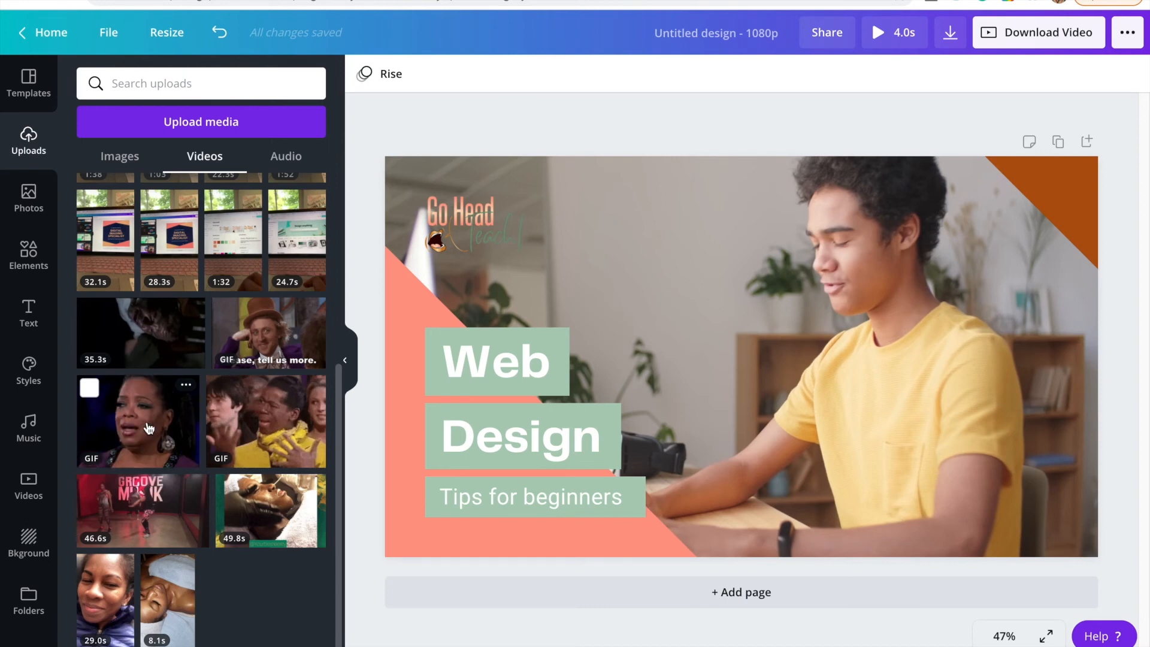
left_click_drag(150, 420, 673, 244)
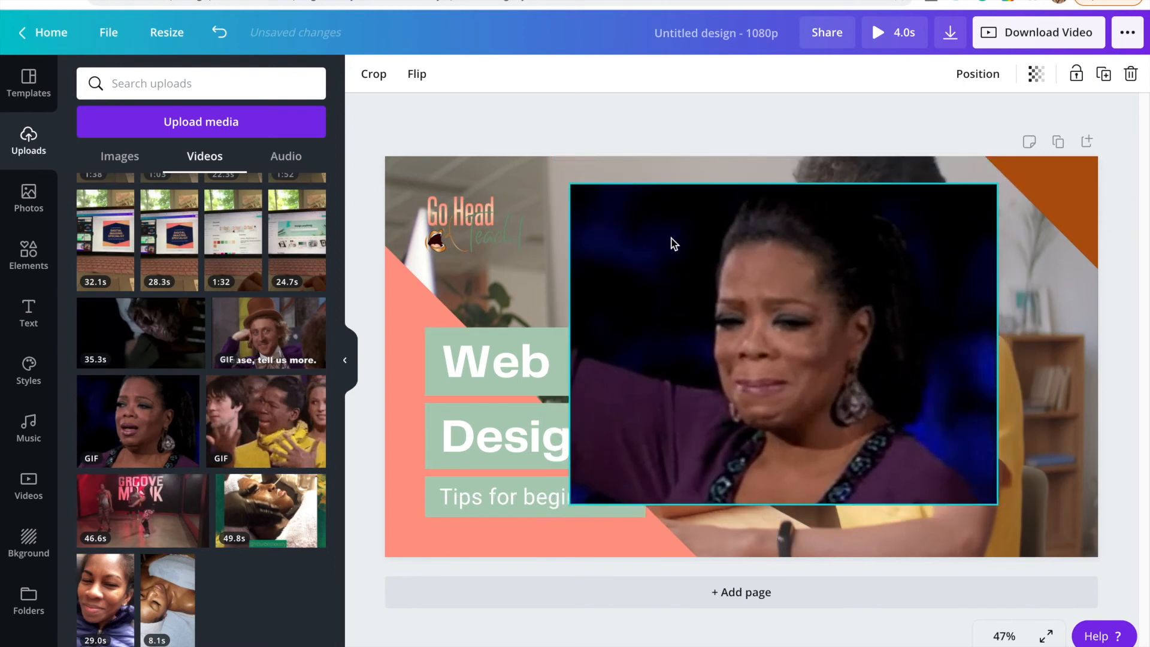
key("Delete")
left_click_drag(132, 341, 571, 183)
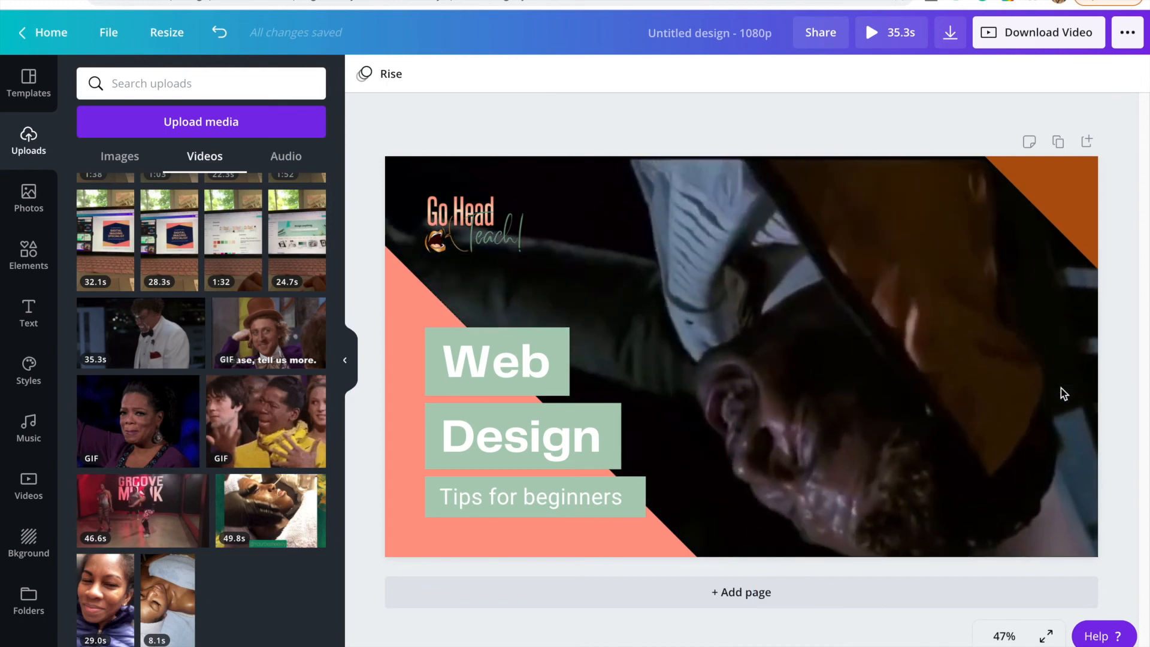
Step: Add a second page and enlarge the 35.3-second uploaded video to cover it, deleting the extra blank third page
left_click(779, 593)
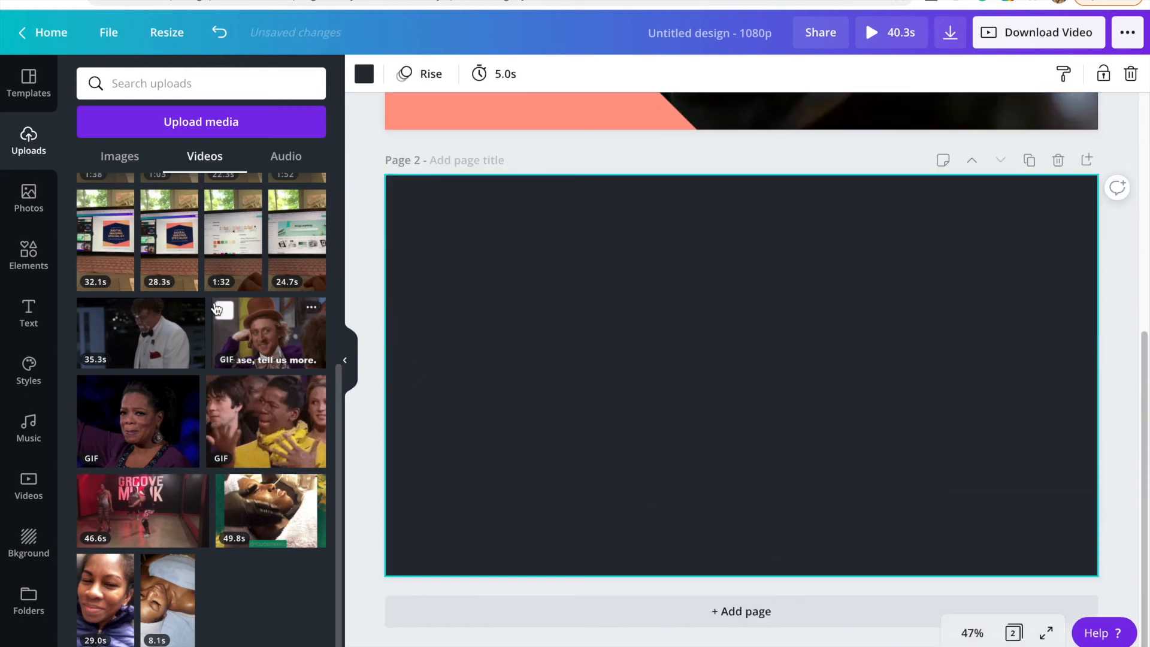
left_click(154, 357)
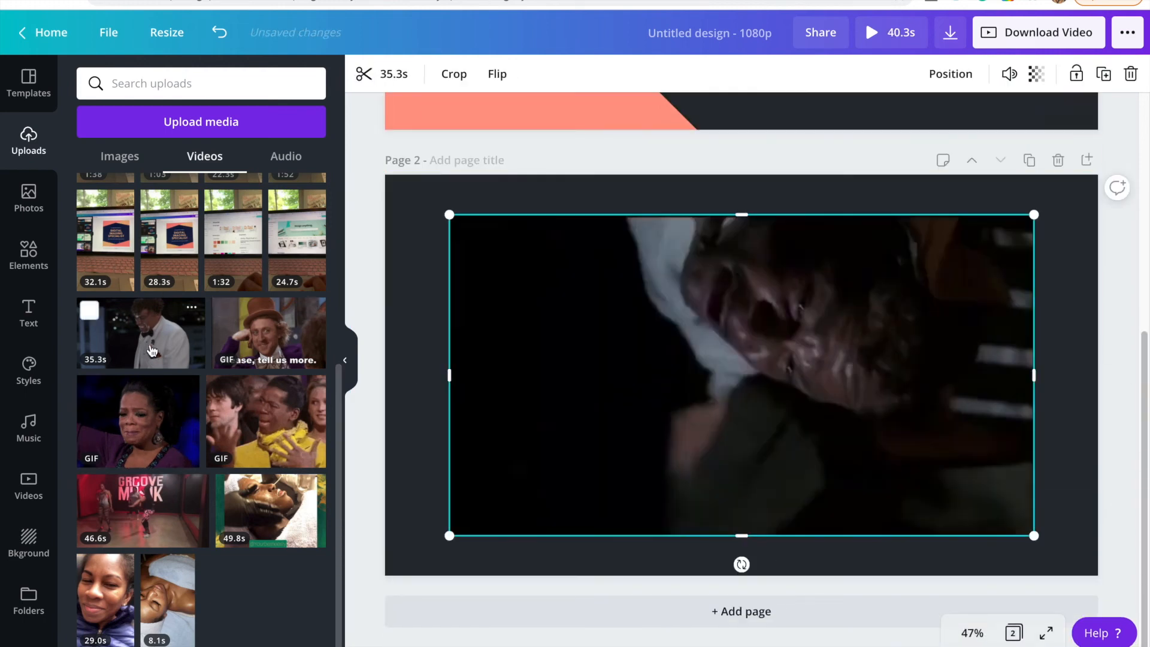
left_click(742, 378)
left_click_drag(449, 214, 376, 175)
left_click_drag(1035, 541, 1099, 573)
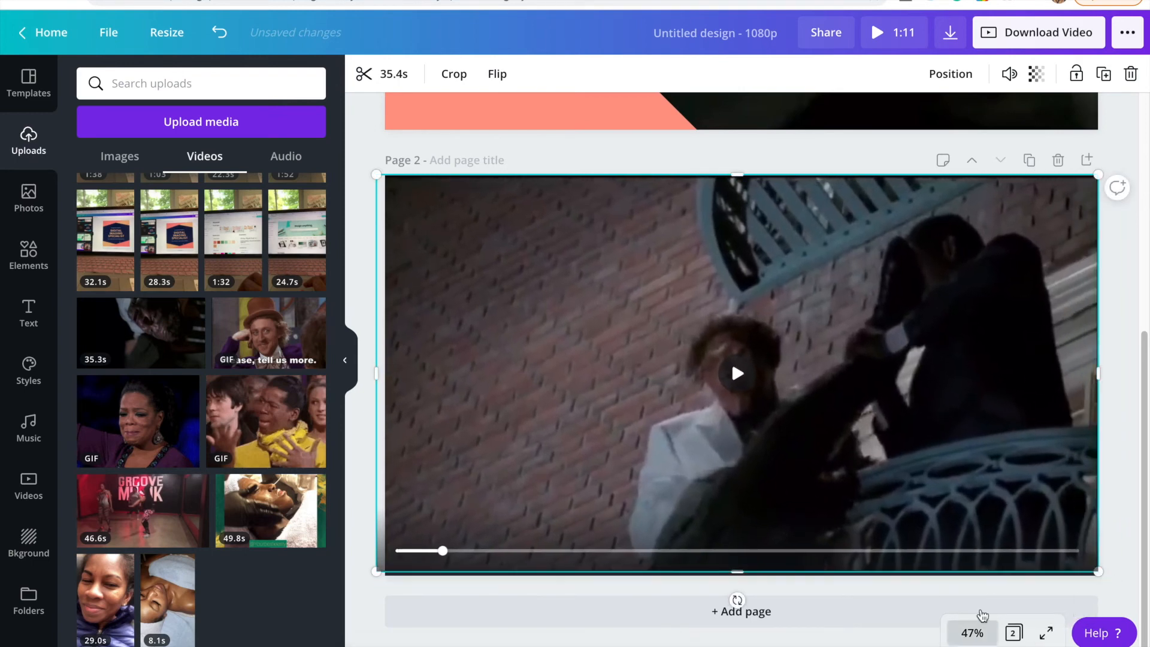
left_click(1044, 610)
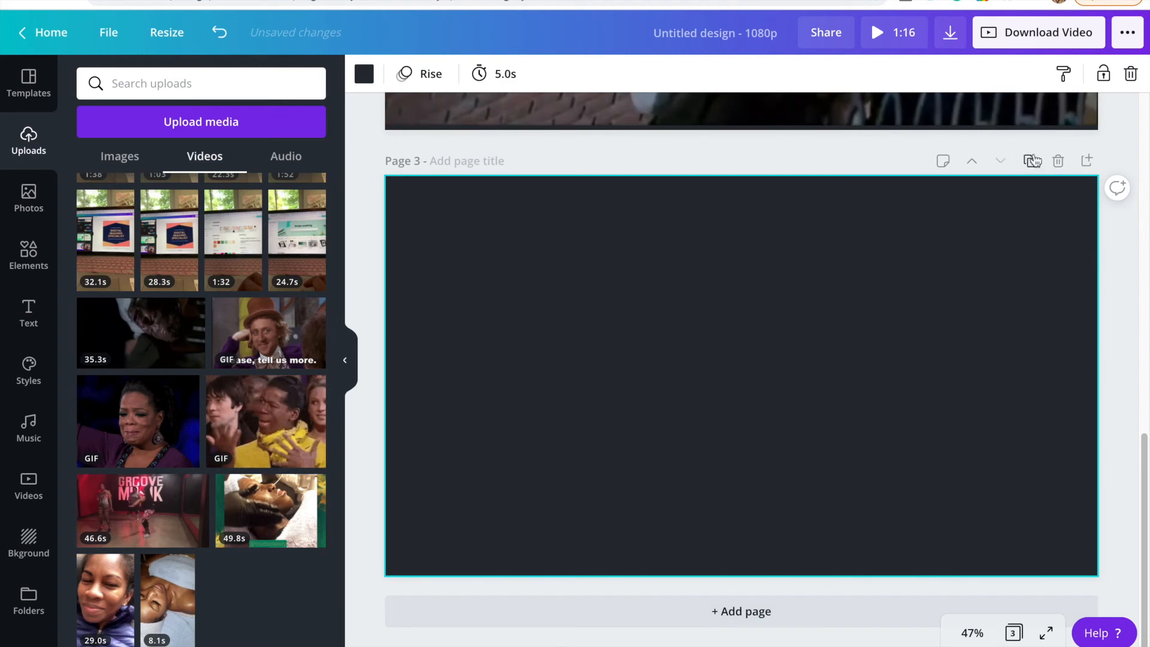
left_click(1058, 160)
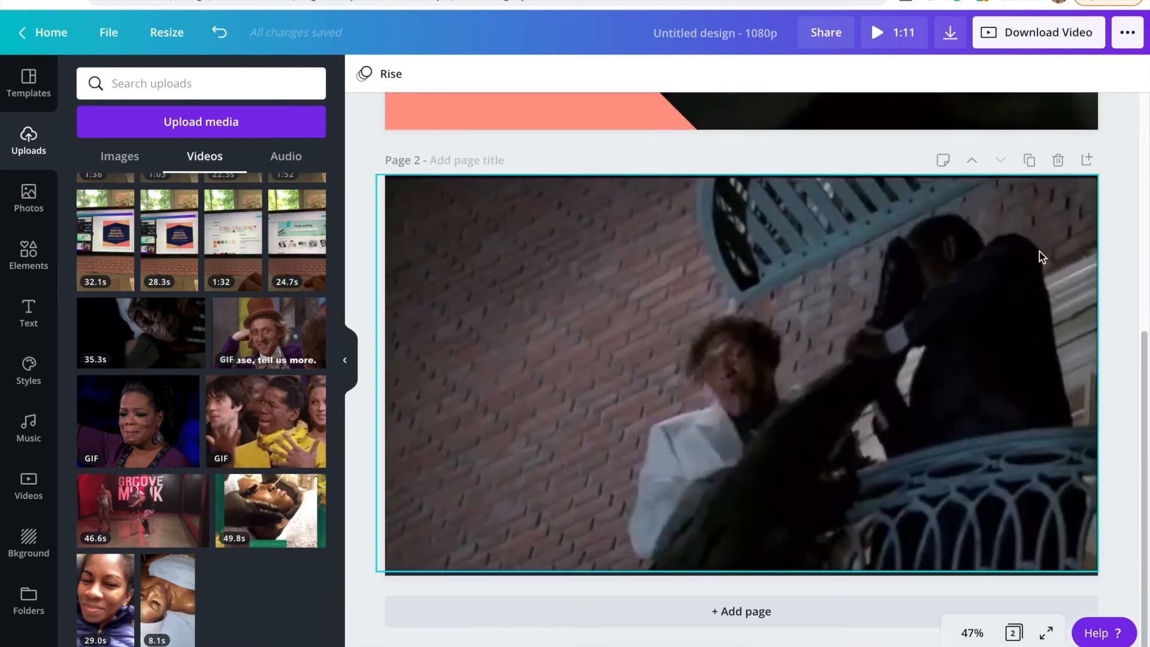
Step: Try the Pop and Stomp animations on page 1 and set the page's animation to Pan
scroll(1041, 252, "up", 5)
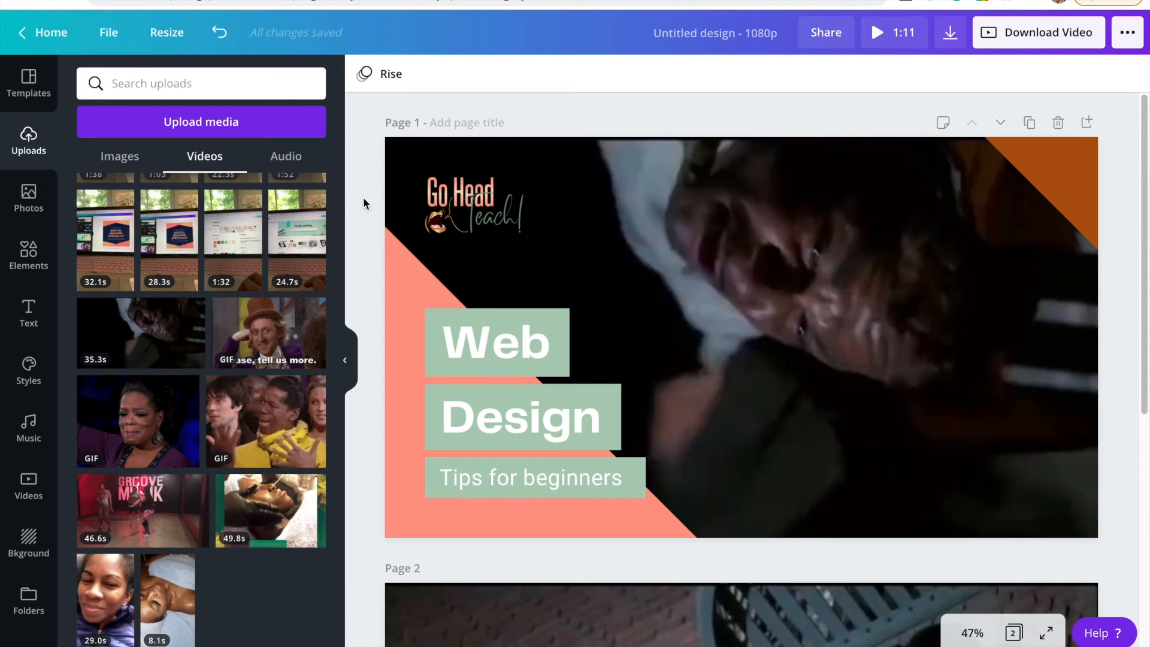
left_click(380, 76)
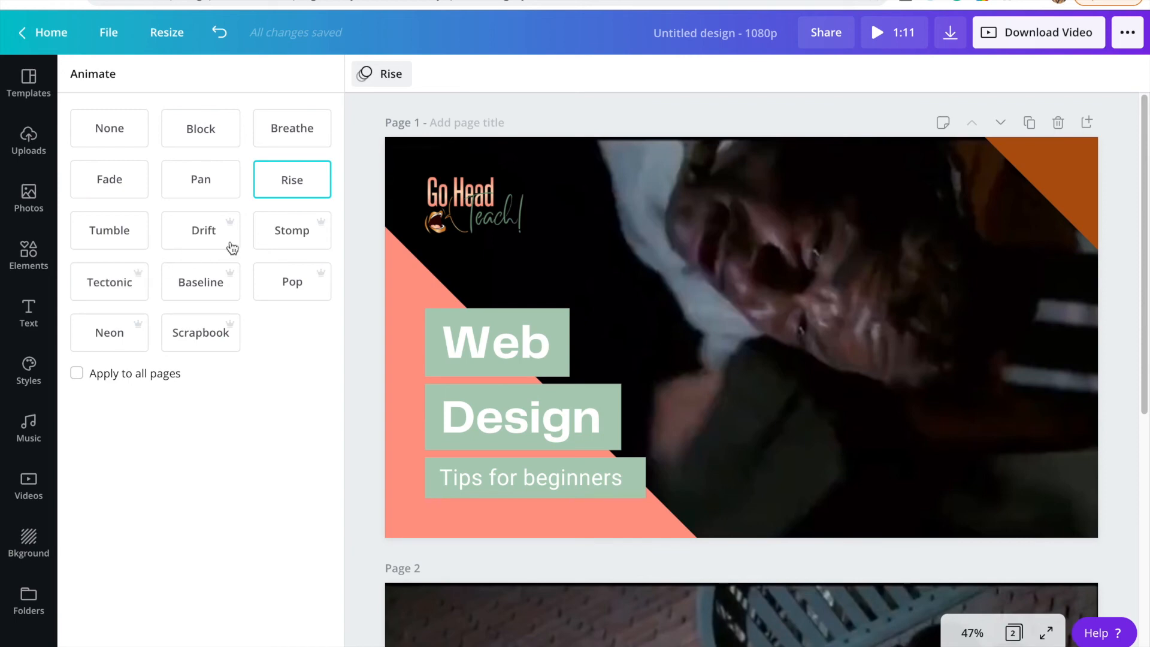
left_click(305, 297)
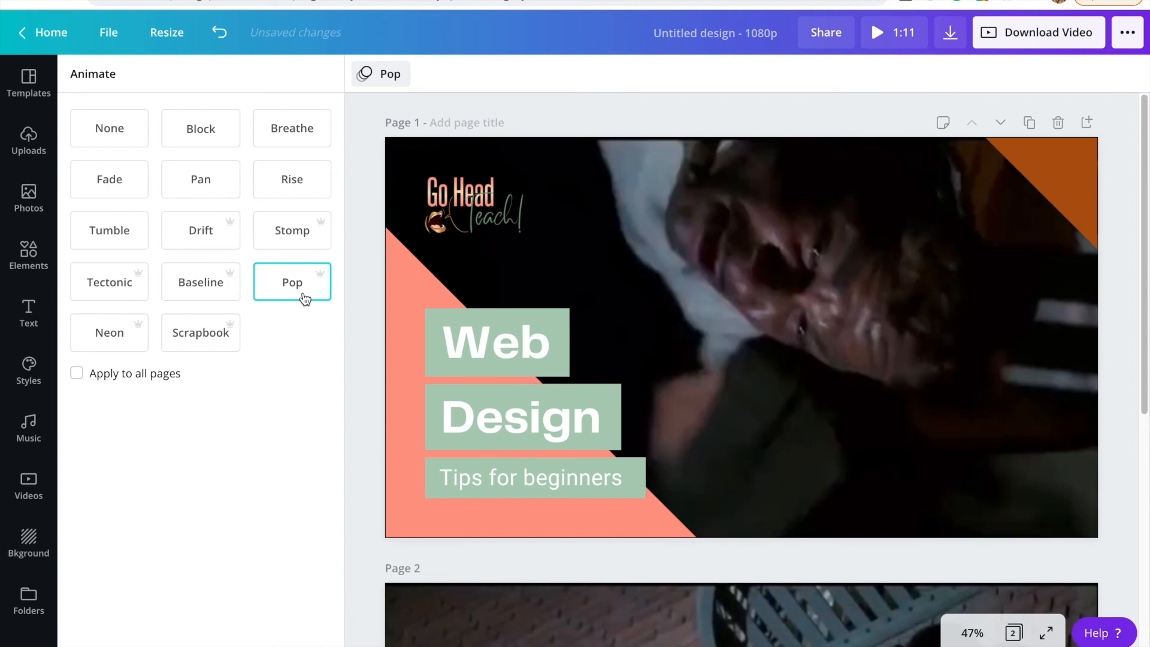
left_click(301, 227)
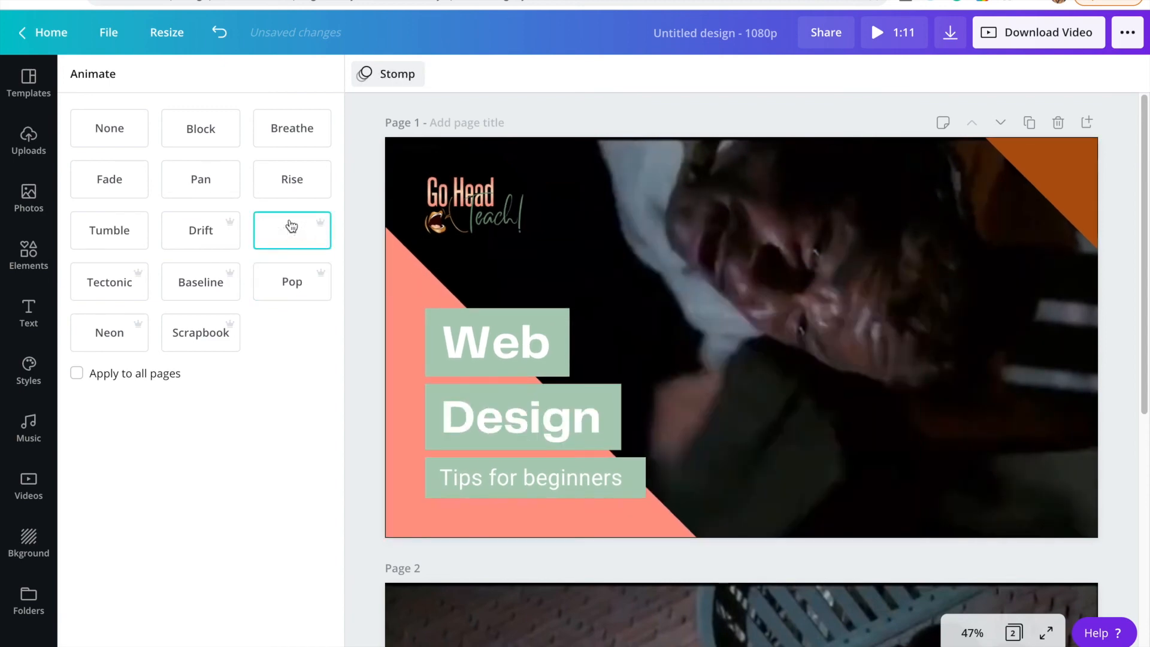
left_click(195, 182)
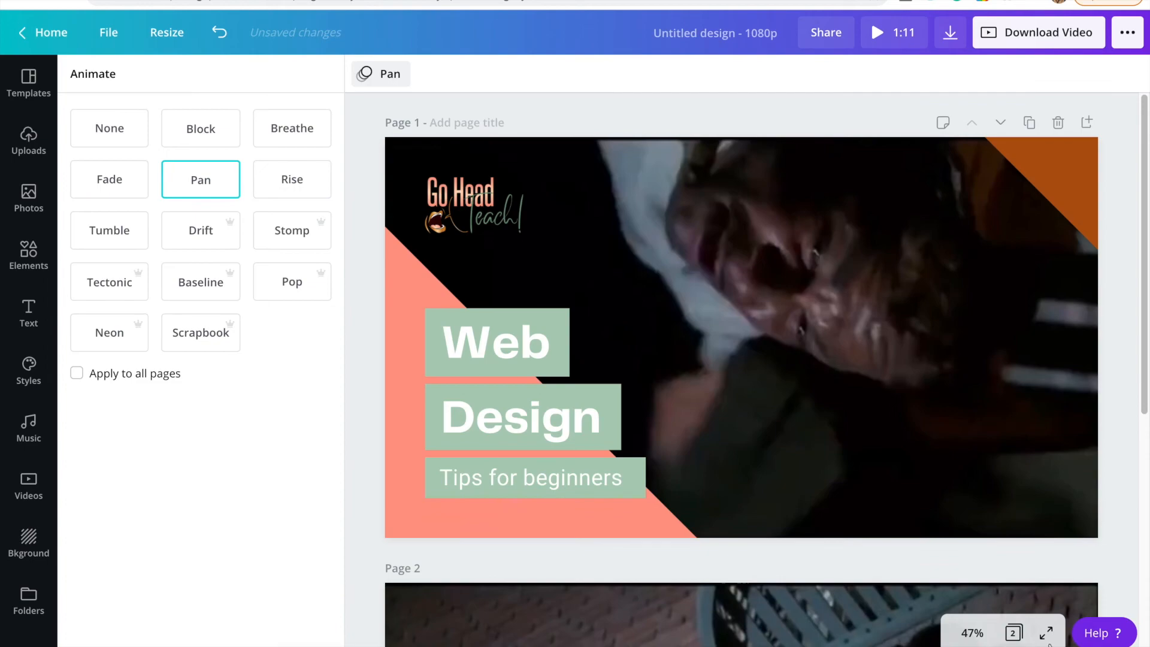
Step: Preview the animated Web Design page in full screen and return to the editor
left_click(1130, 479)
left_click(1046, 633)
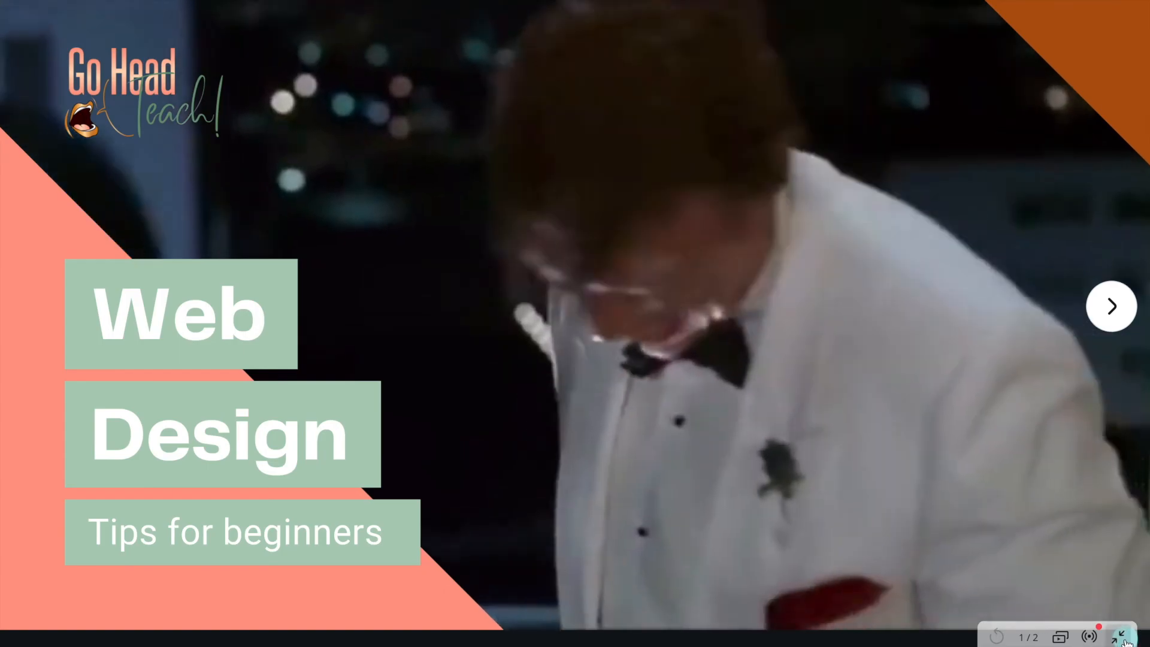
left_click(1118, 636)
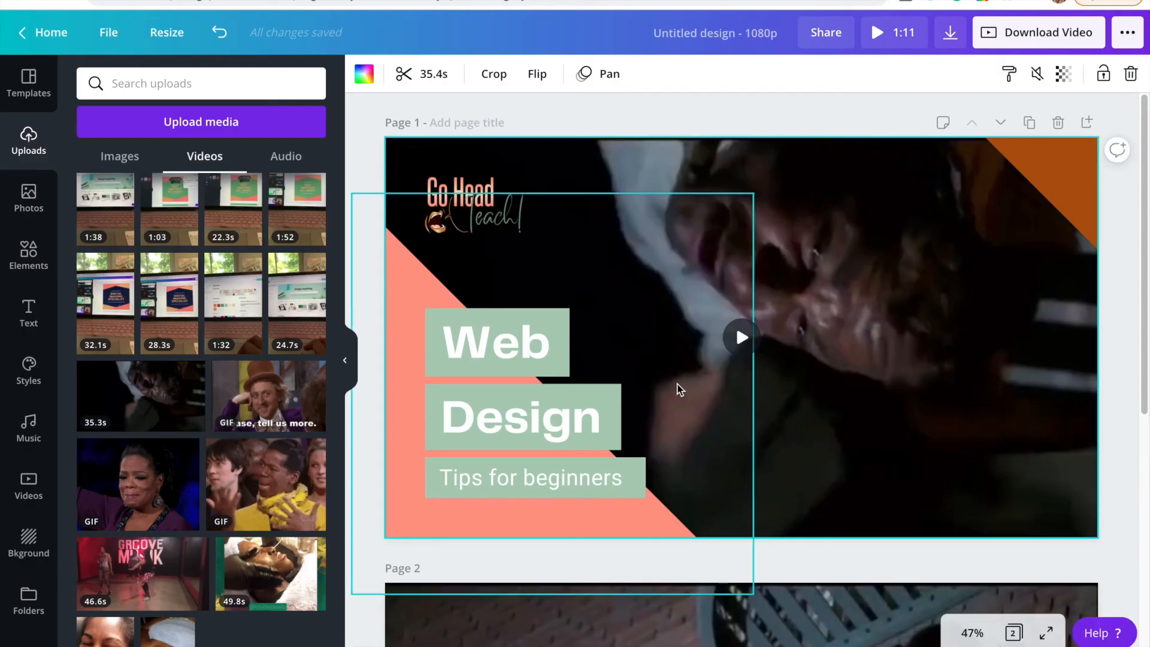
Step: Delete the second page containing only the uploaded video
scroll(942, 195, "down", 7)
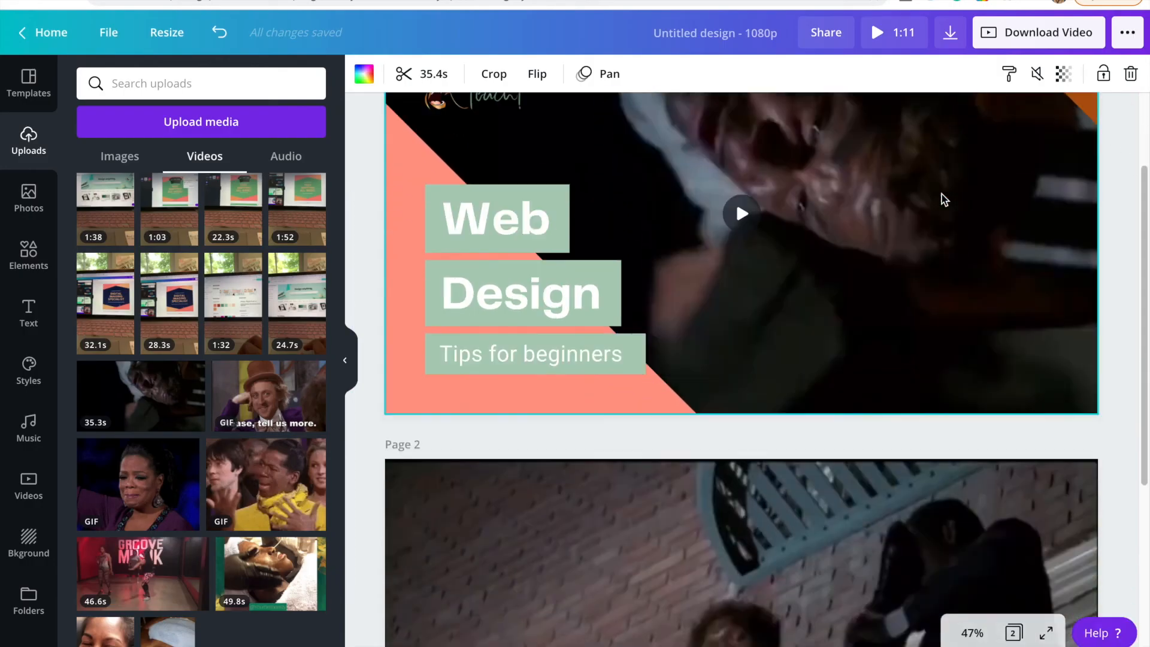
left_click(1058, 160)
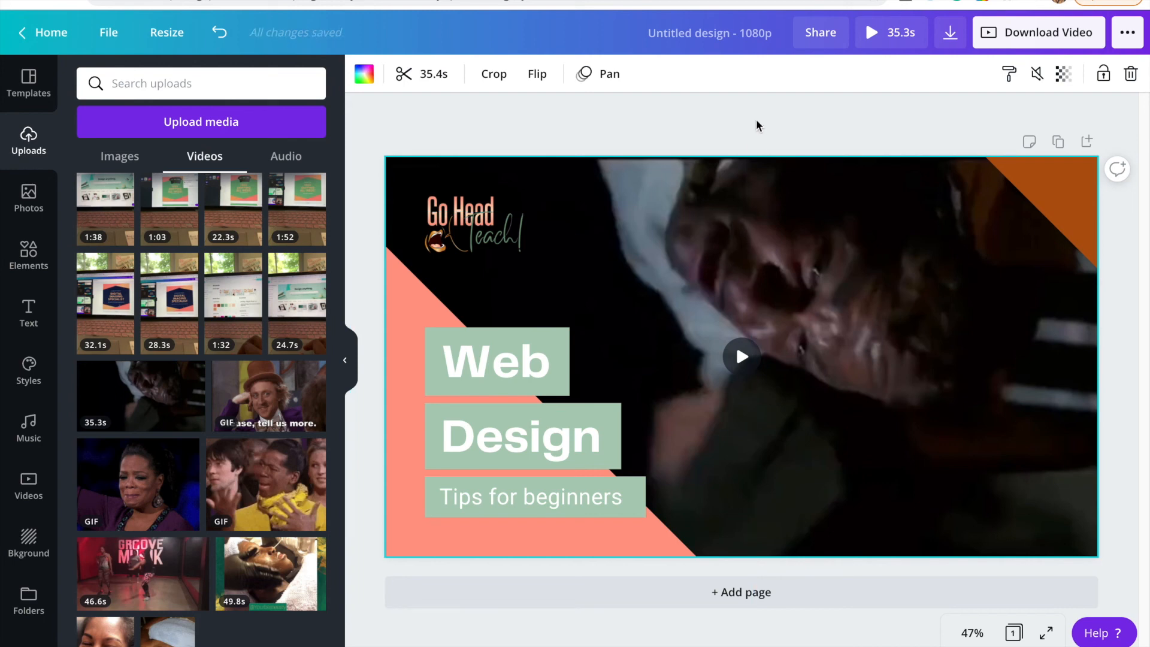
Step: Review the file type options for downloading the design as a video or GIF and close them without downloading
left_click(1032, 41)
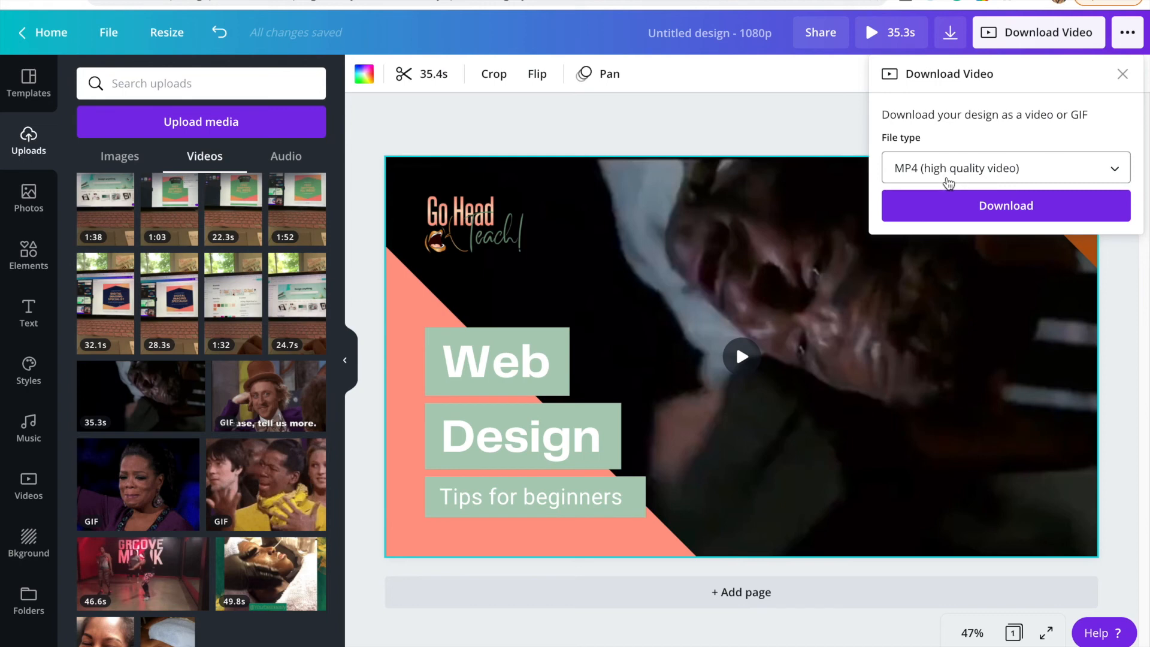
left_click(949, 183)
left_click(974, 106)
left_click(1127, 76)
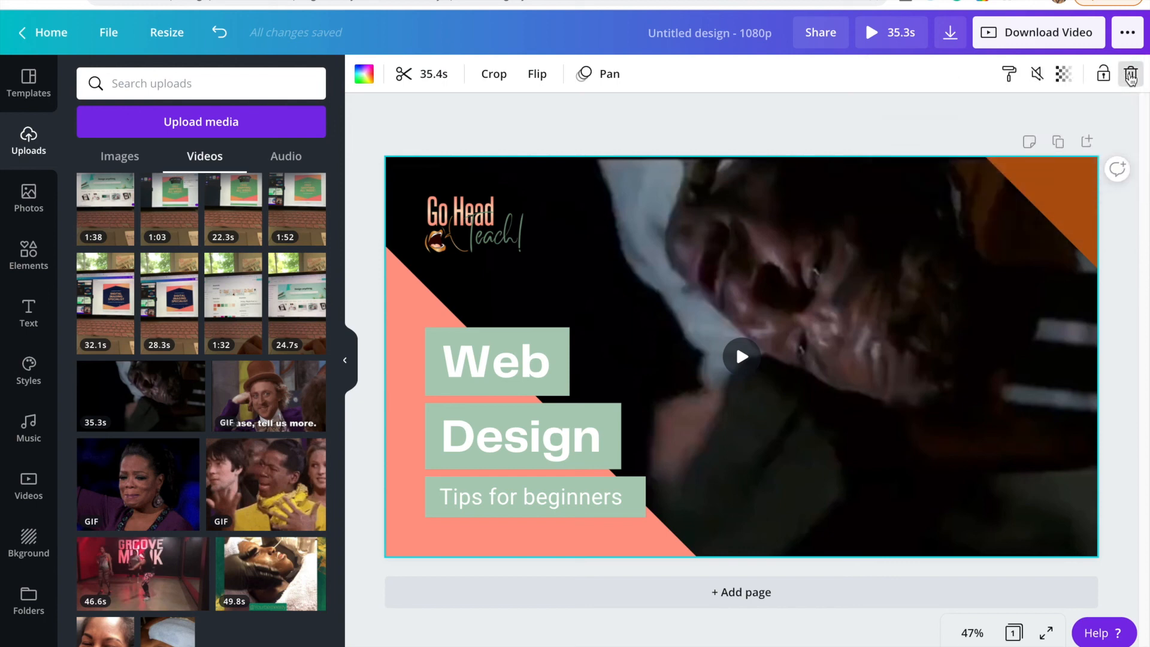
Step: Return to the home page and browse the recommended design types, from Instagram Post through to US Letter Document
left_click(37, 43)
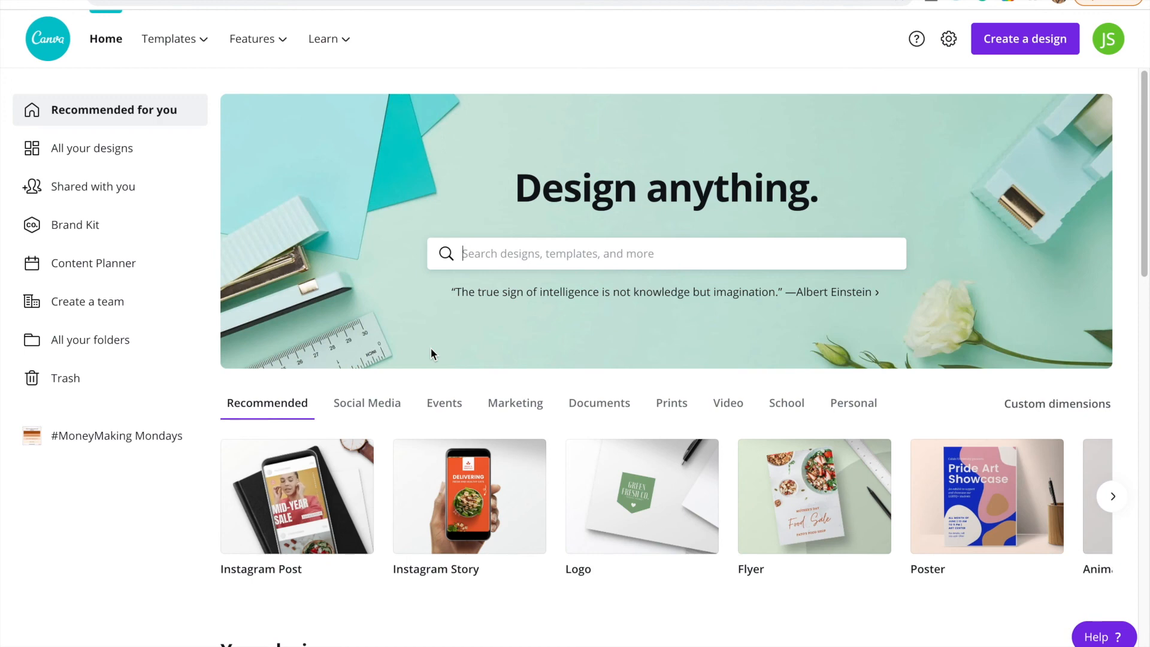
scroll(841, 537, "right", 2)
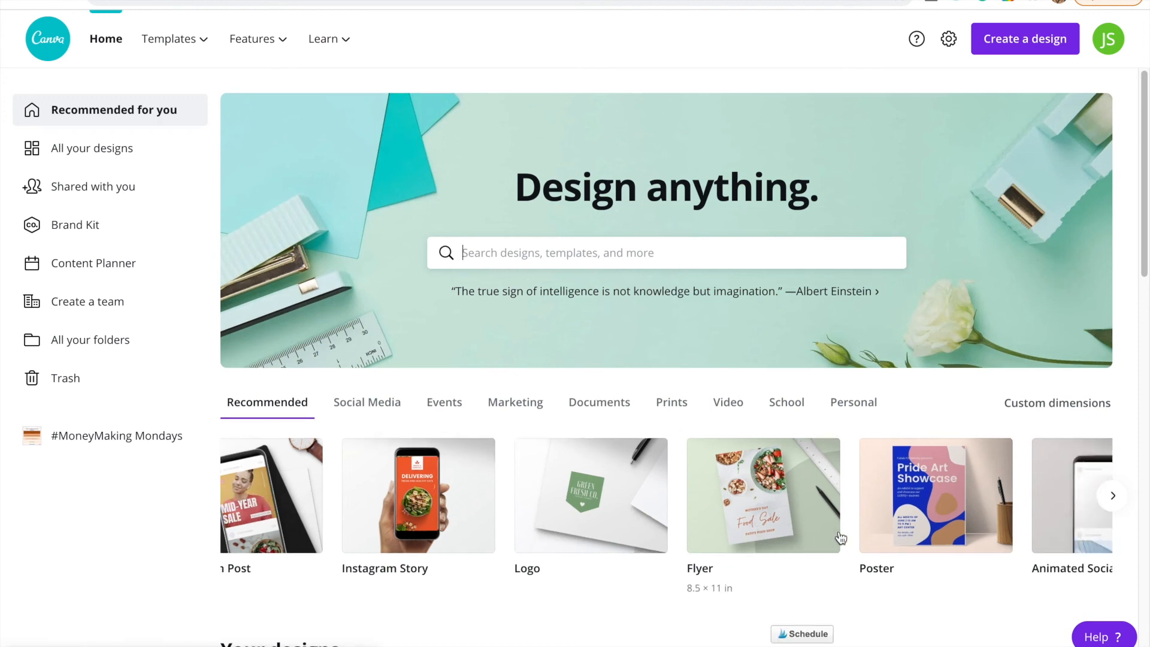
scroll(841, 537, "right", 8)
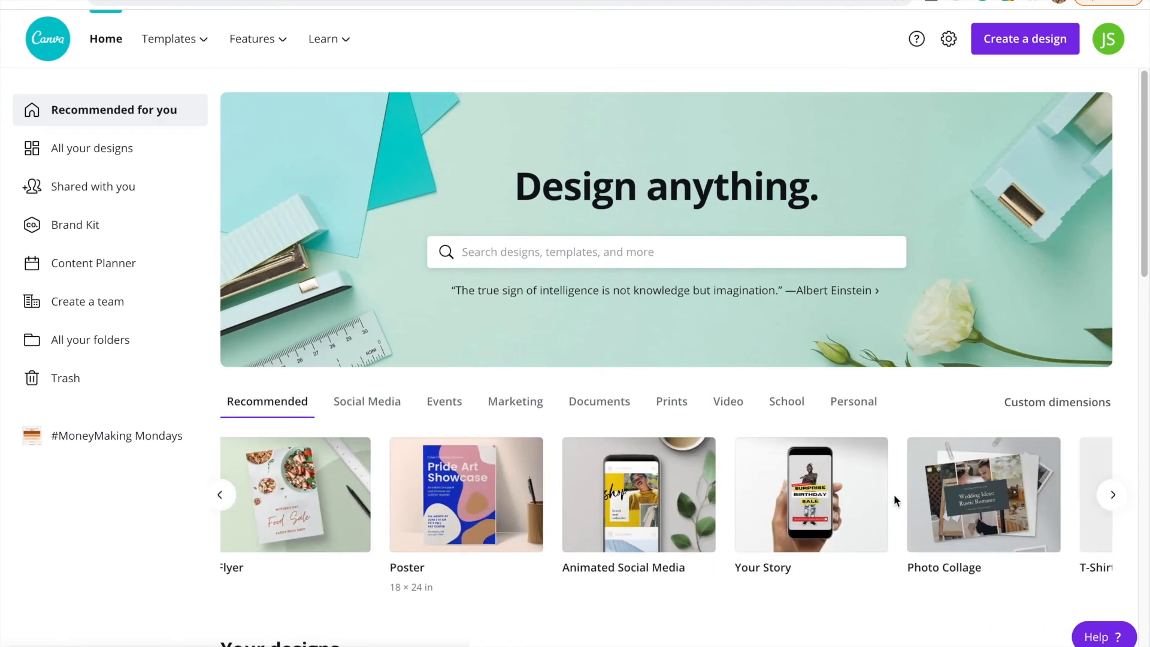
scroll(683, 523, "right", 6)
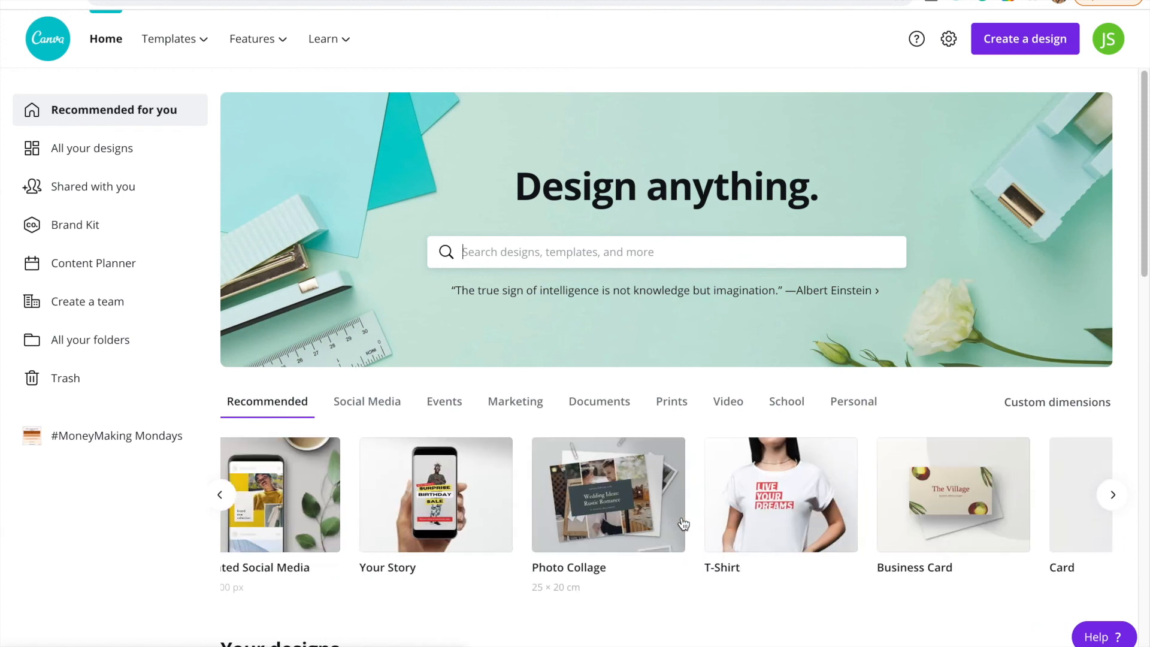
scroll(684, 523, "left", 1)
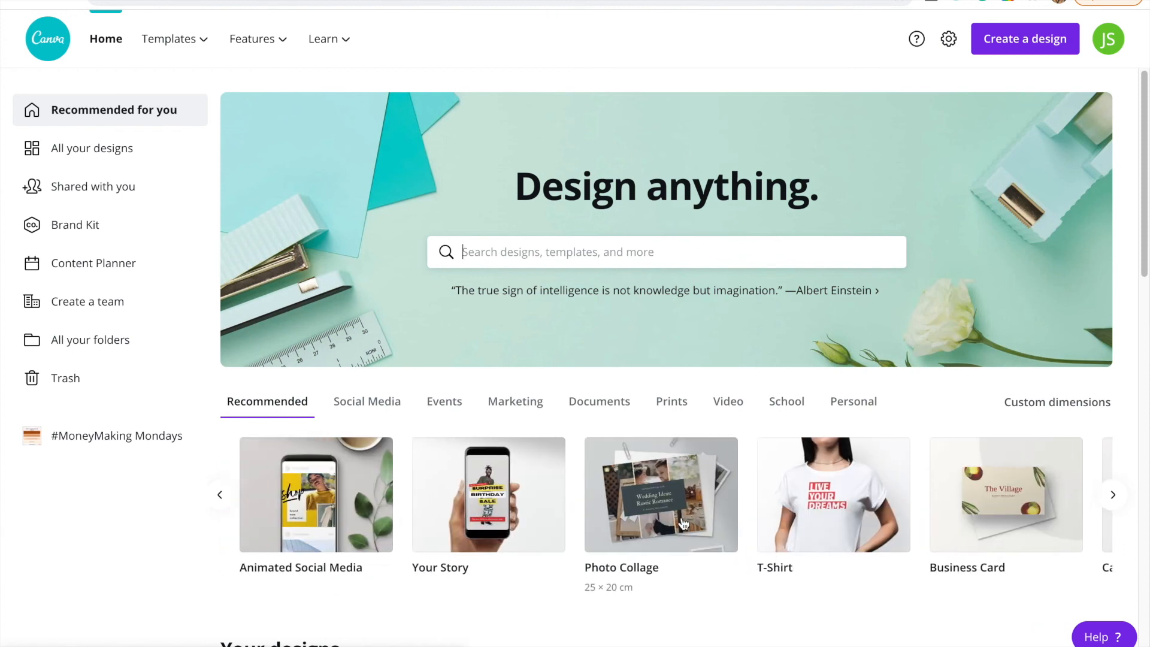
mouse_move(684, 524)
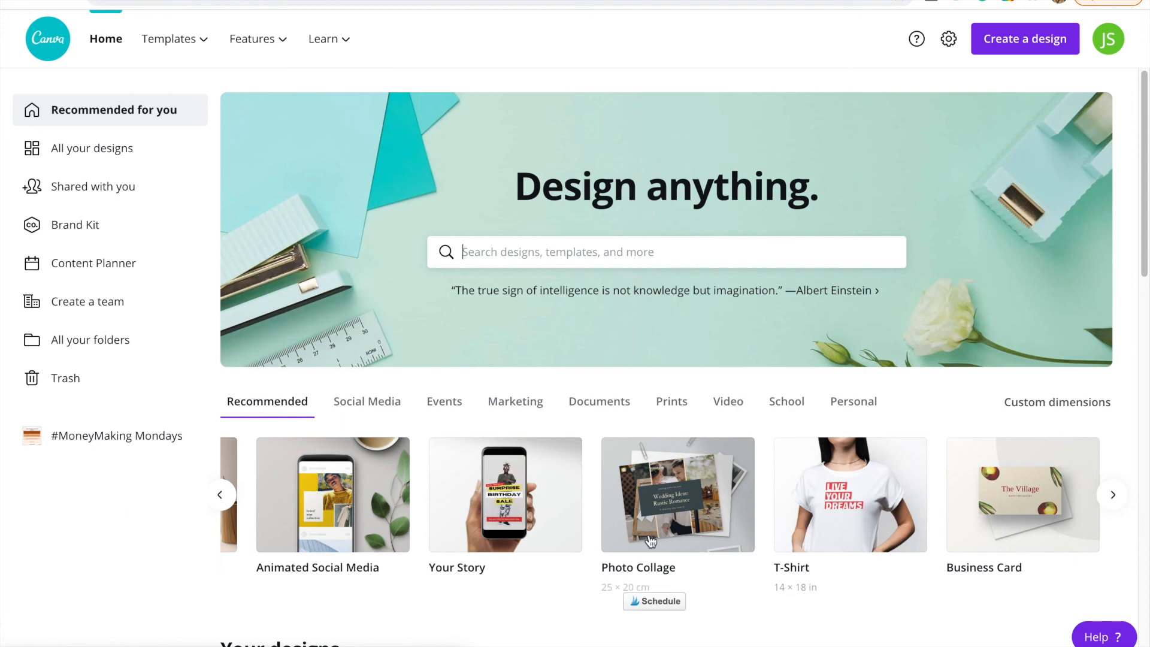
scroll(496, 515, "left", 2)
scroll(496, 516, "left", 8)
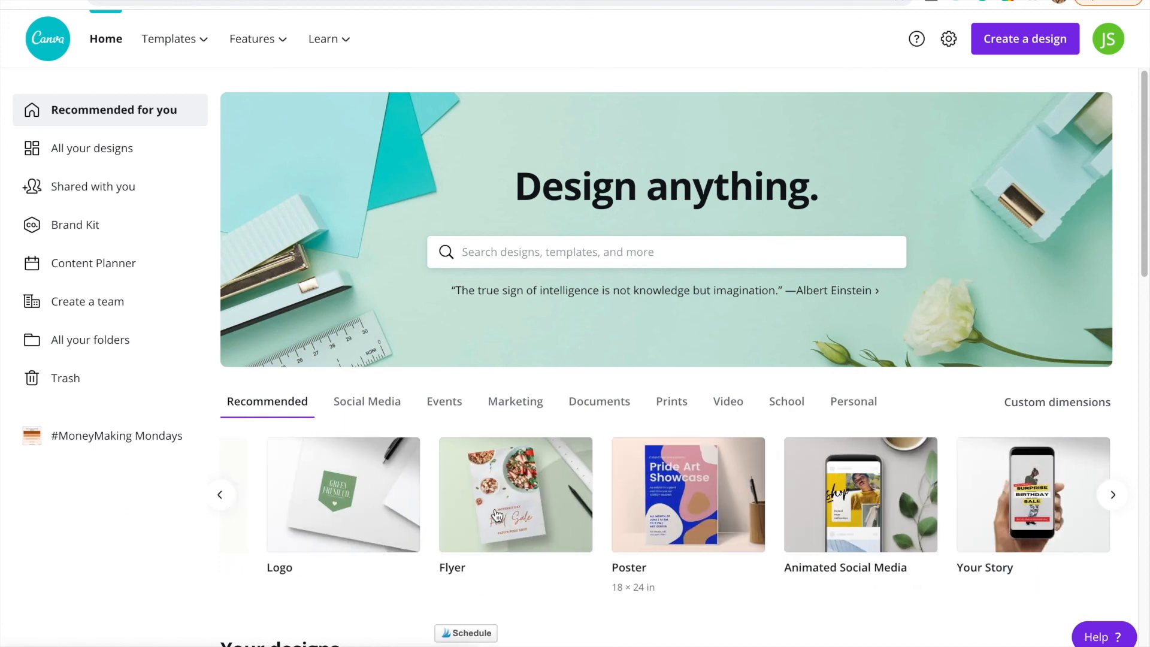
scroll(496, 515, "left", 5)
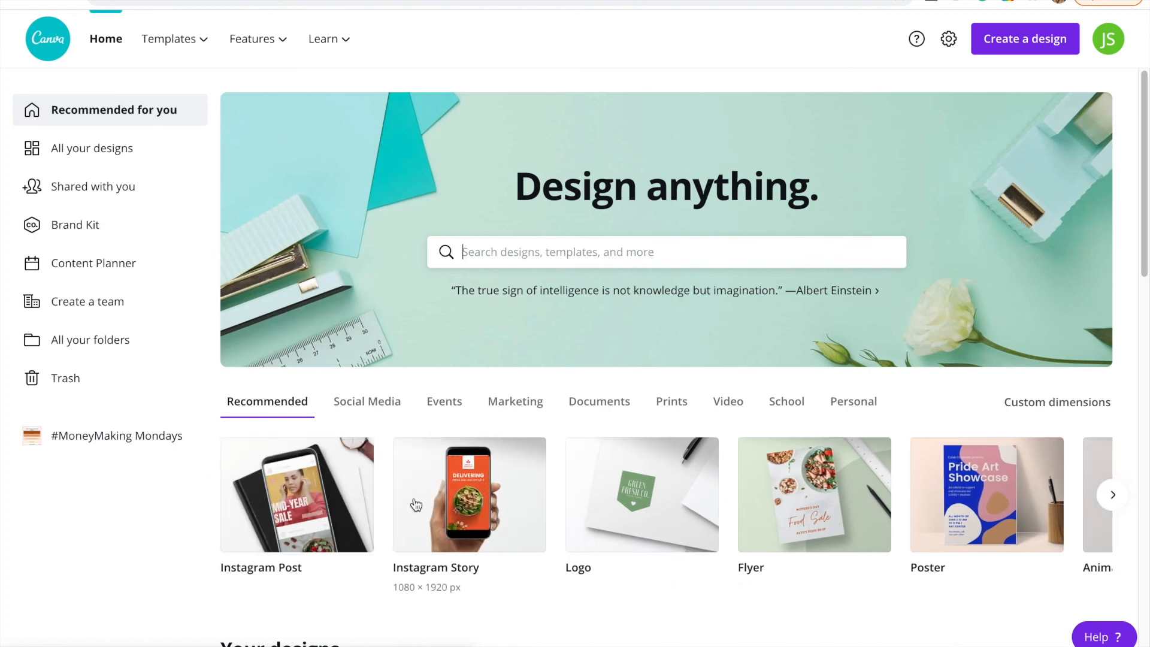
scroll(416, 505, "right", 12)
scroll(573, 486, "right", 7)
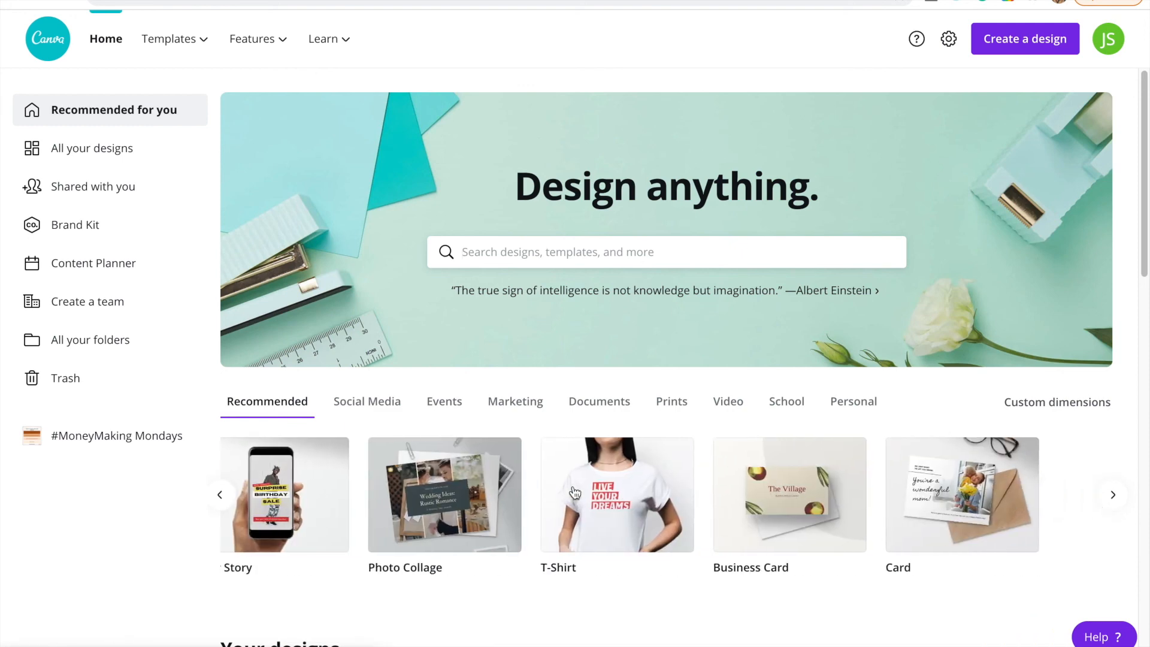
scroll(574, 493, "right", 8)
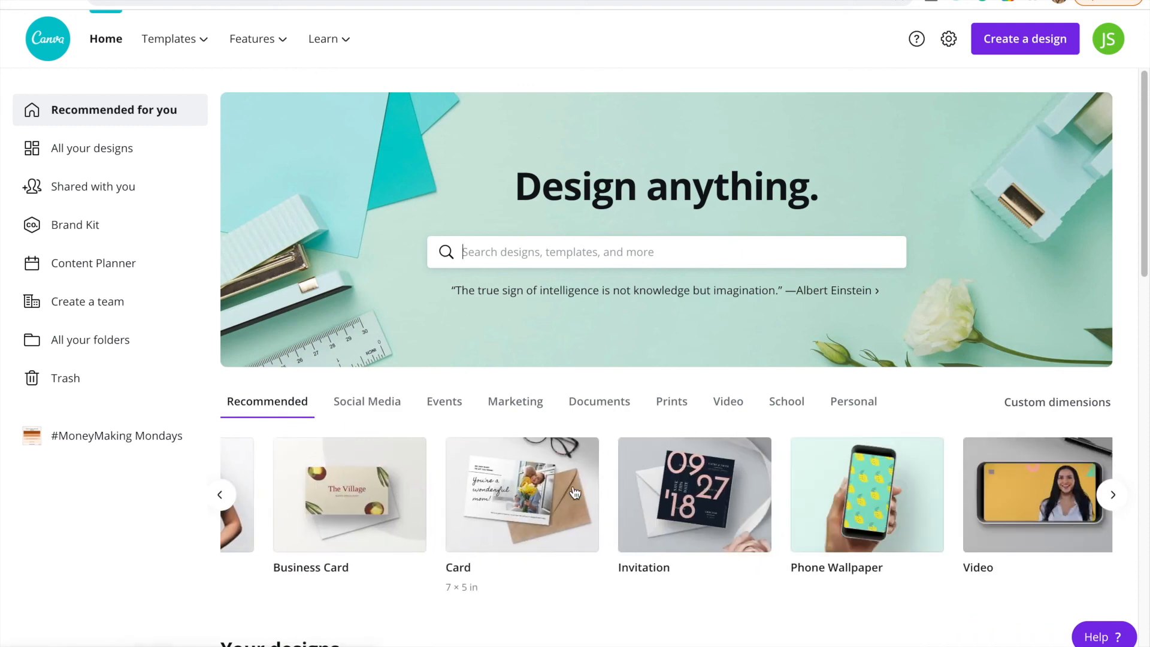
scroll(851, 500, "right", 3)
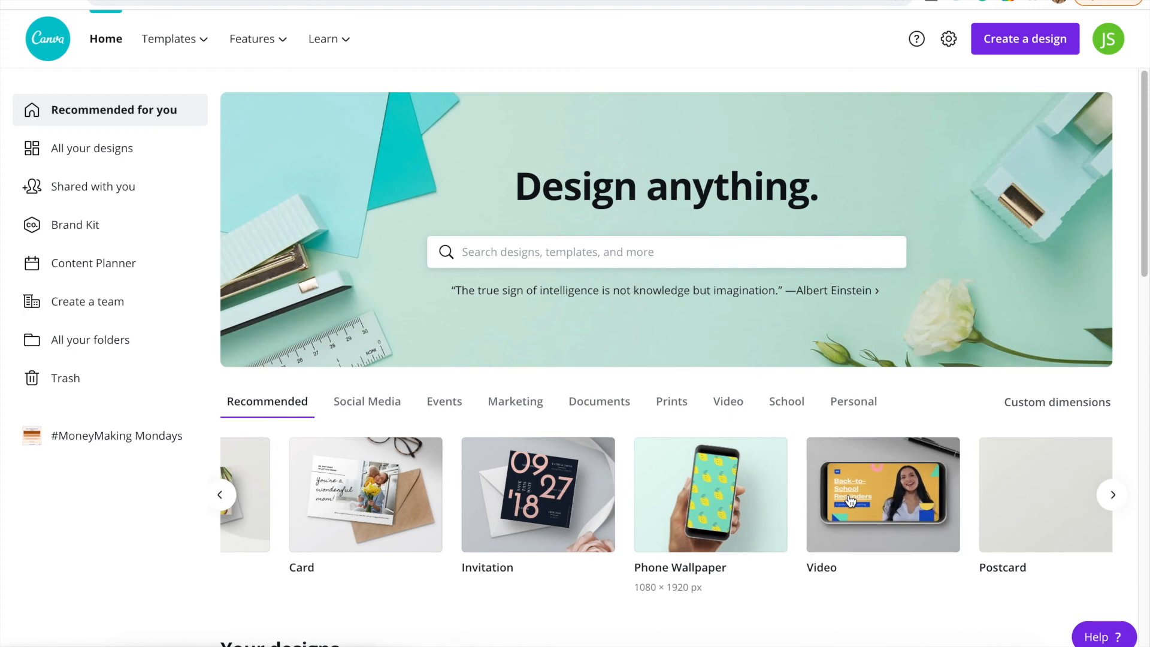
scroll(851, 501, "right", 7)
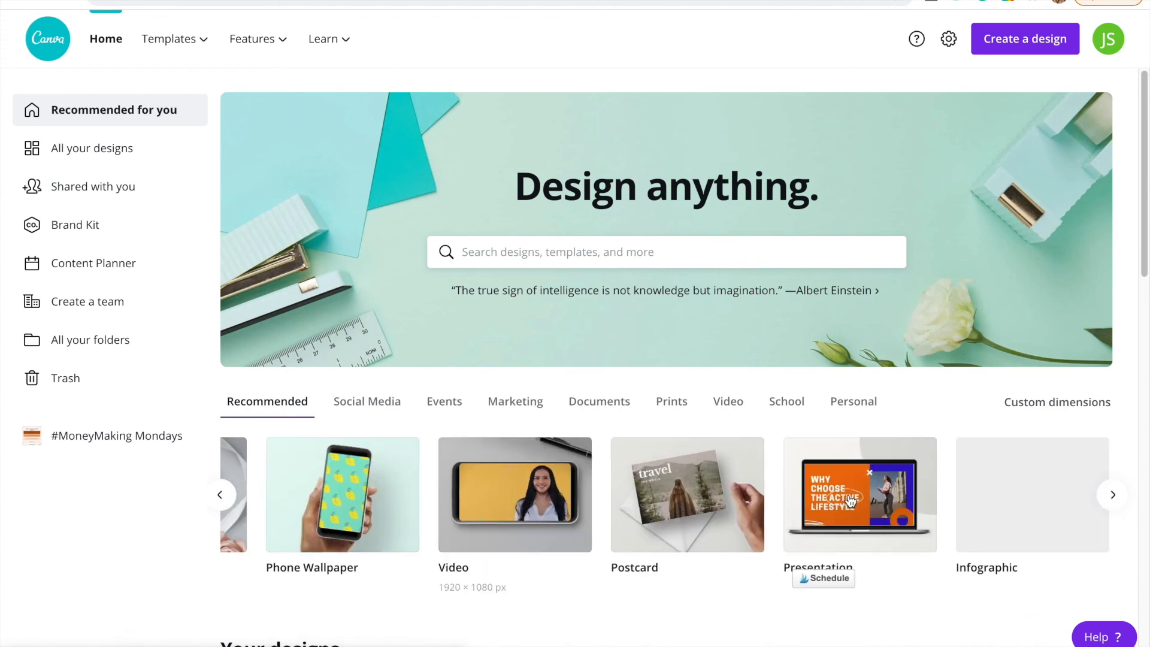
scroll(851, 500, "right", 9)
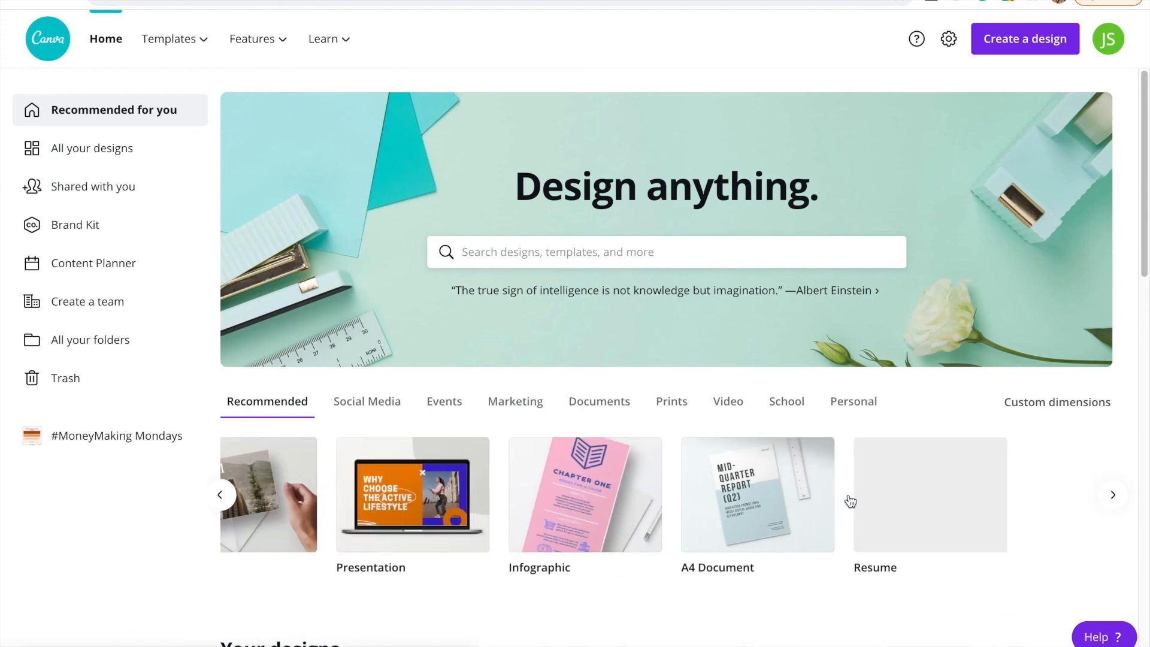
scroll(851, 500, "right", 7)
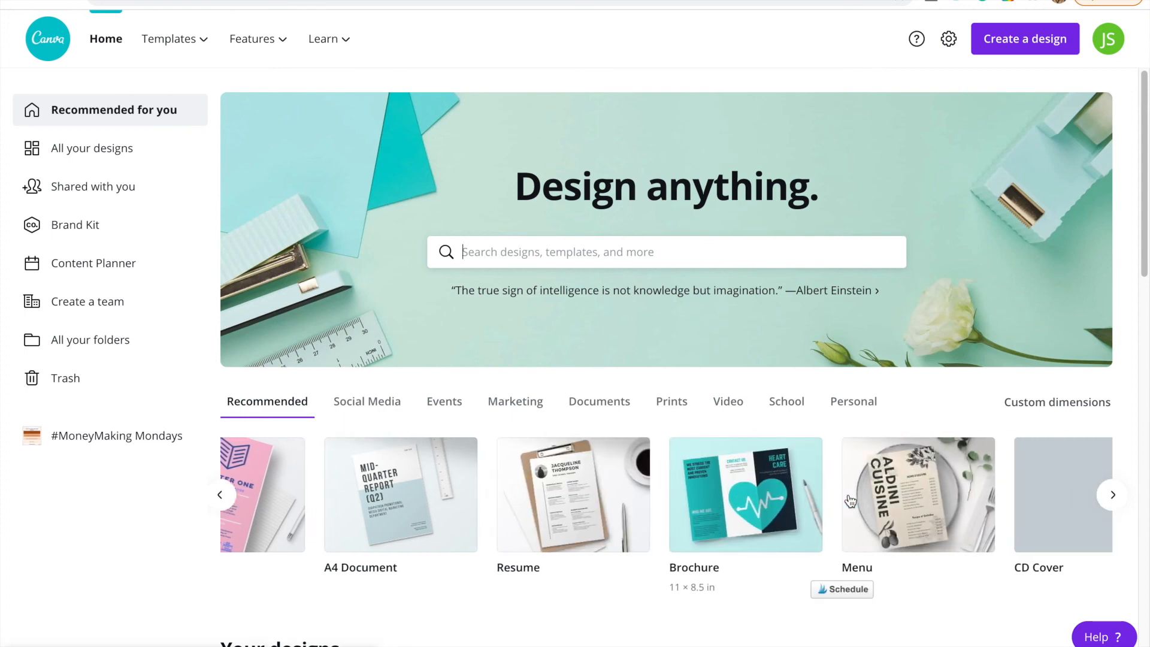
scroll(851, 500, "right", 11)
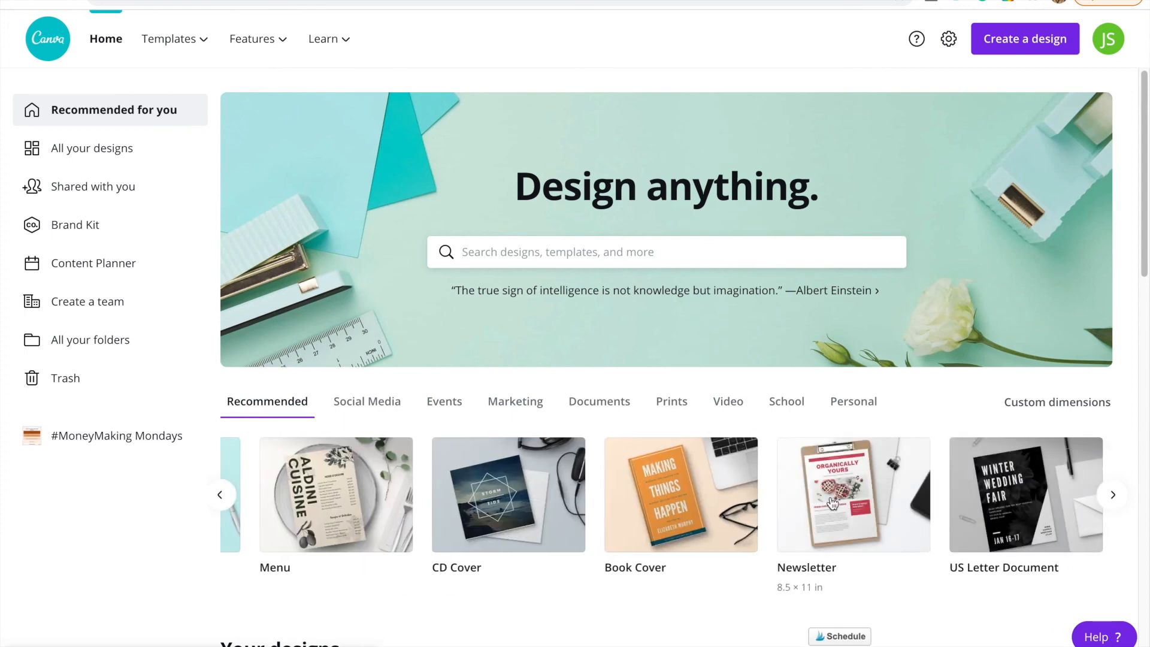
Step: Find the Label type among the recommended design types and create a blank 6 × 4 in label design
scroll(836, 517, "right", 10)
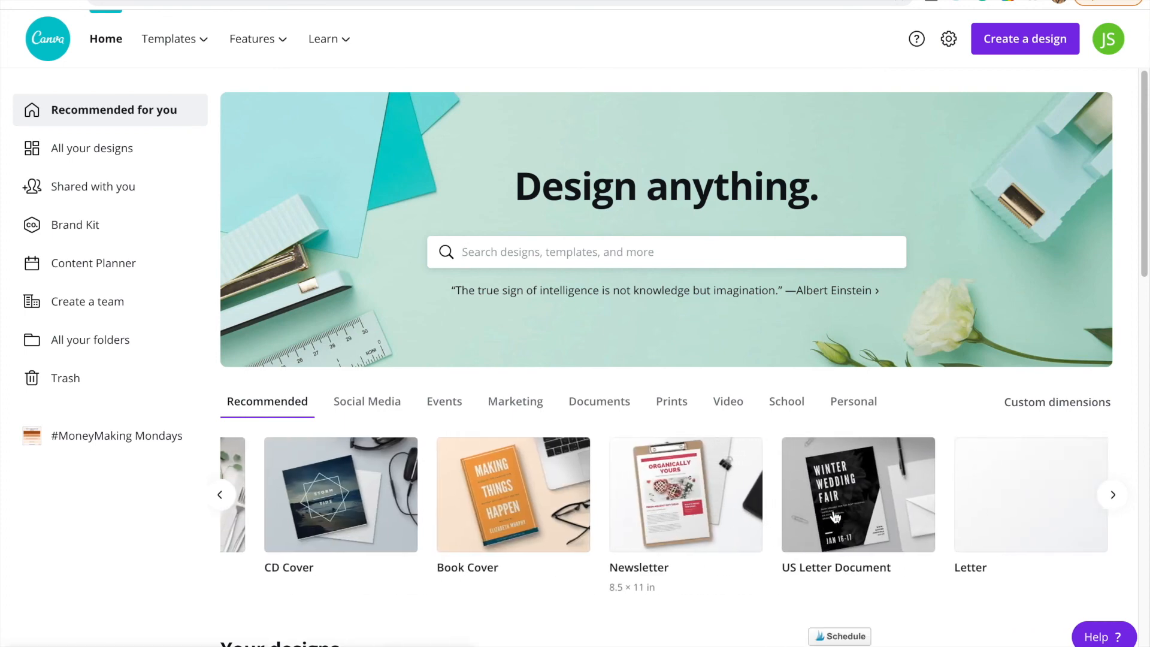
scroll(836, 516, "right", 13)
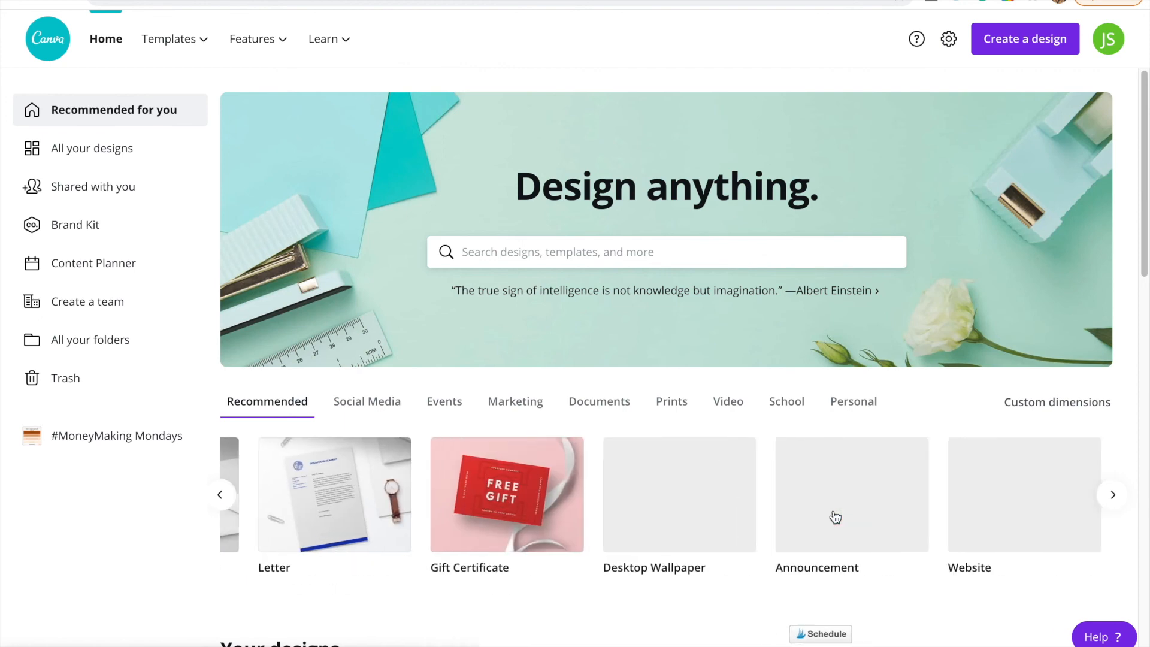
scroll(834, 516, "right", 8)
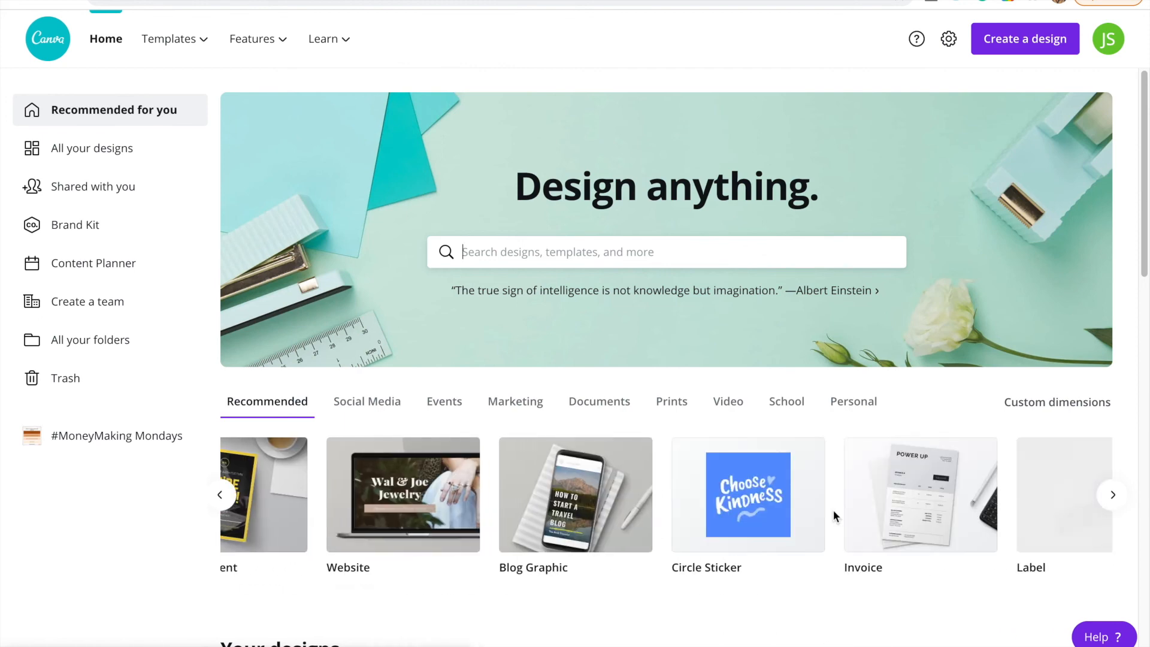
scroll(833, 509, "right", 3)
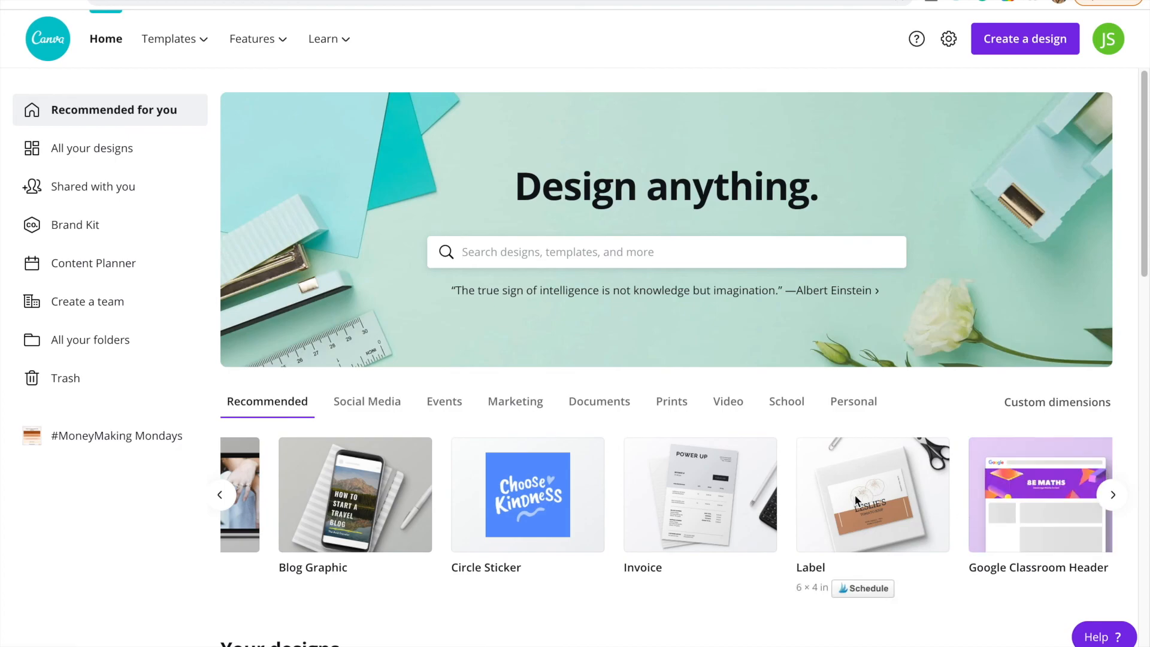
left_click(856, 498)
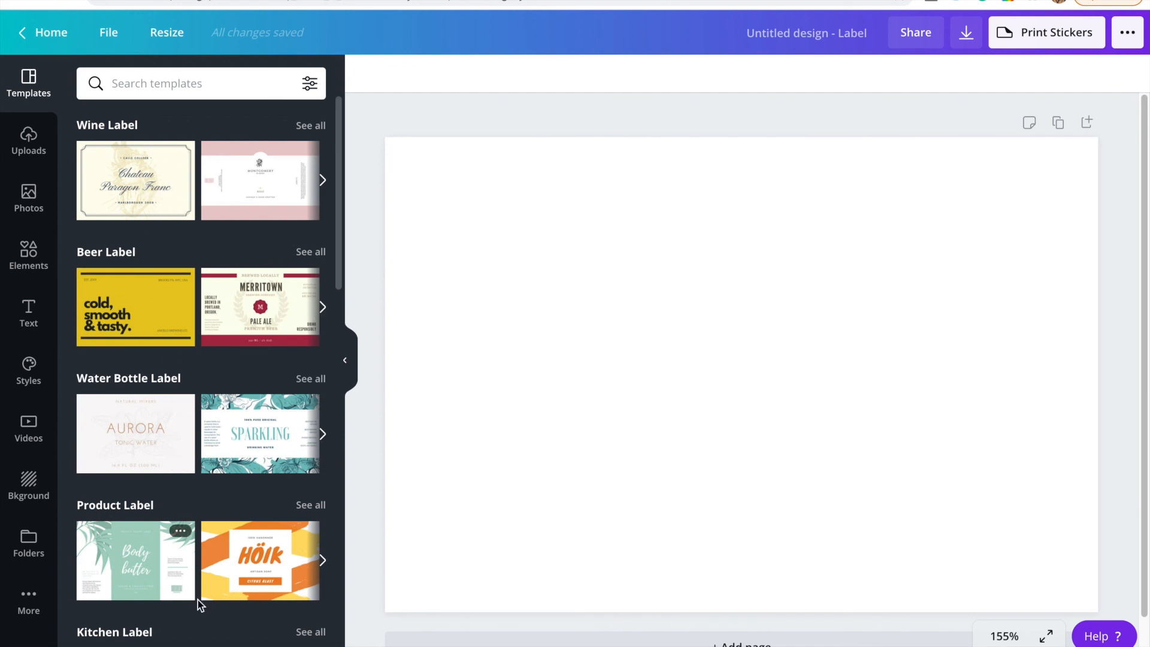
Step: Browse the label template categories and apply the green Body butter template from Product Label to the blank page
scroll(180, 409, "down", 1)
scroll(178, 367, "up", 1)
scroll(136, 381, "down", 2)
scroll(135, 372, "down", 3)
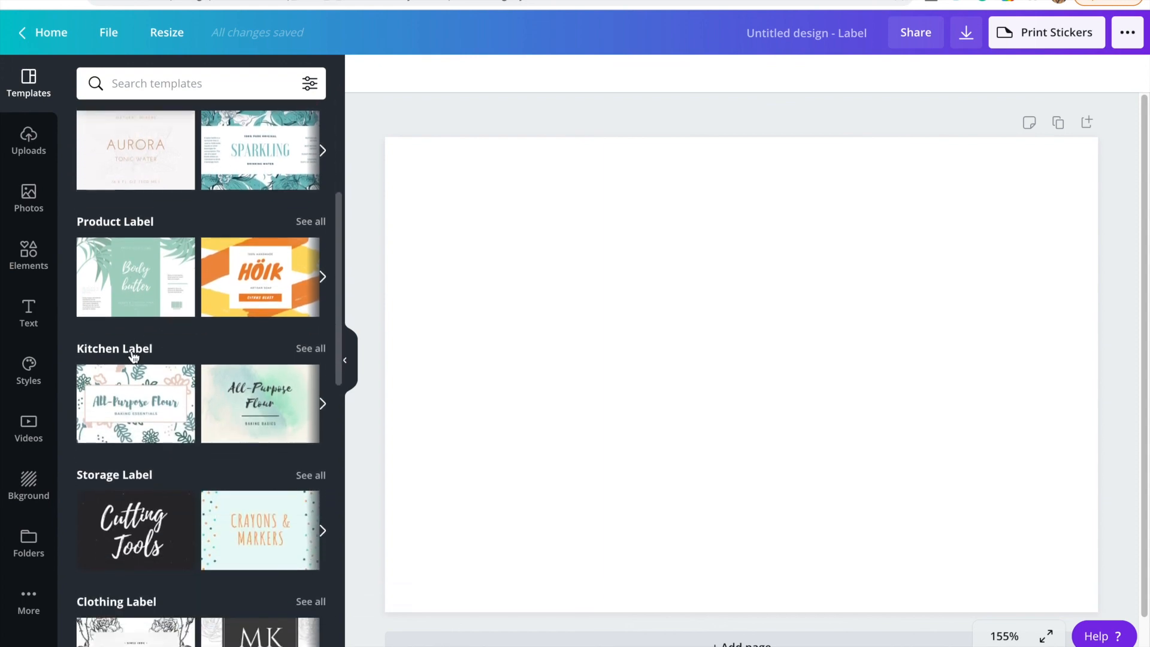
scroll(133, 357, "down", 3)
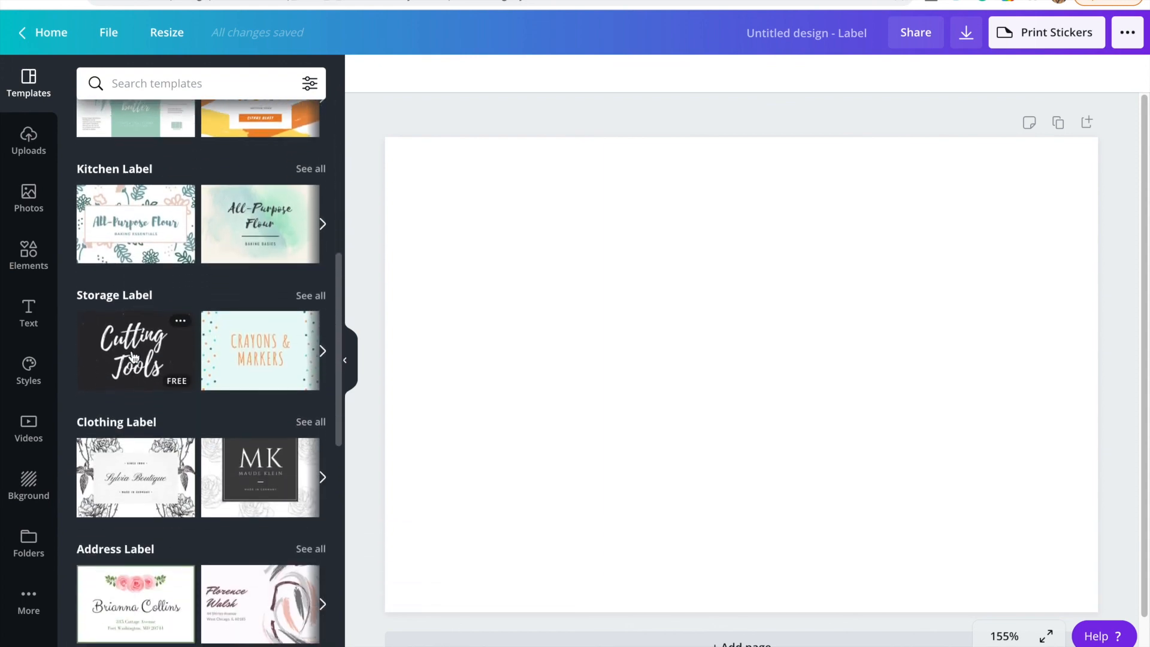
scroll(133, 357, "down", 7)
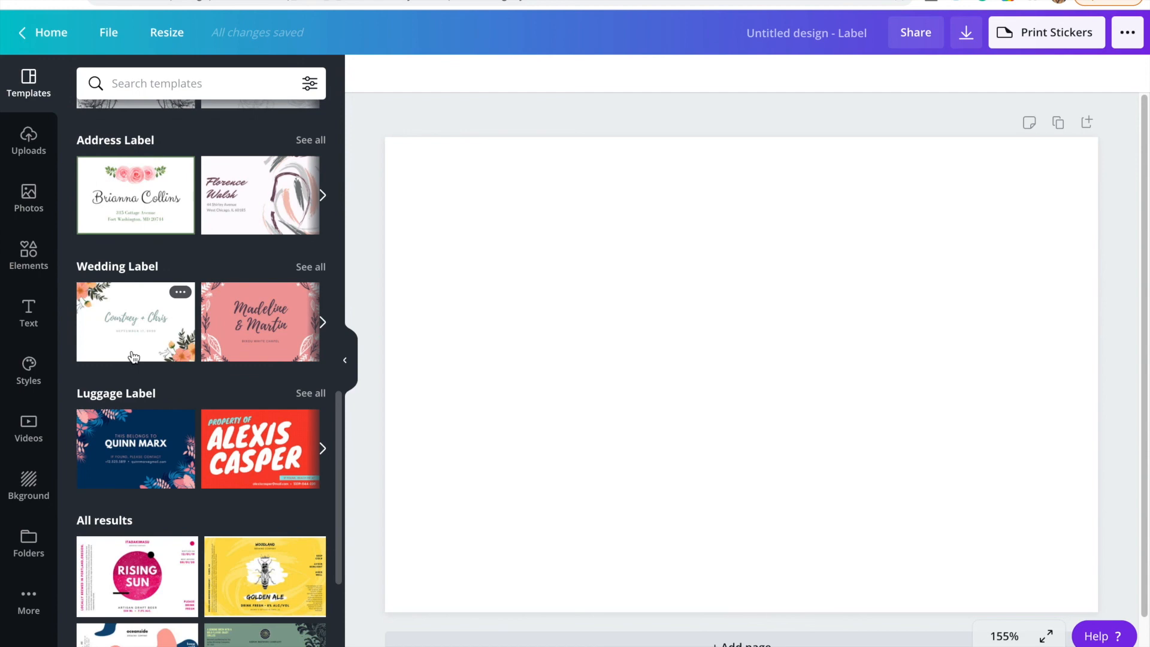
scroll(133, 357, "up", 9)
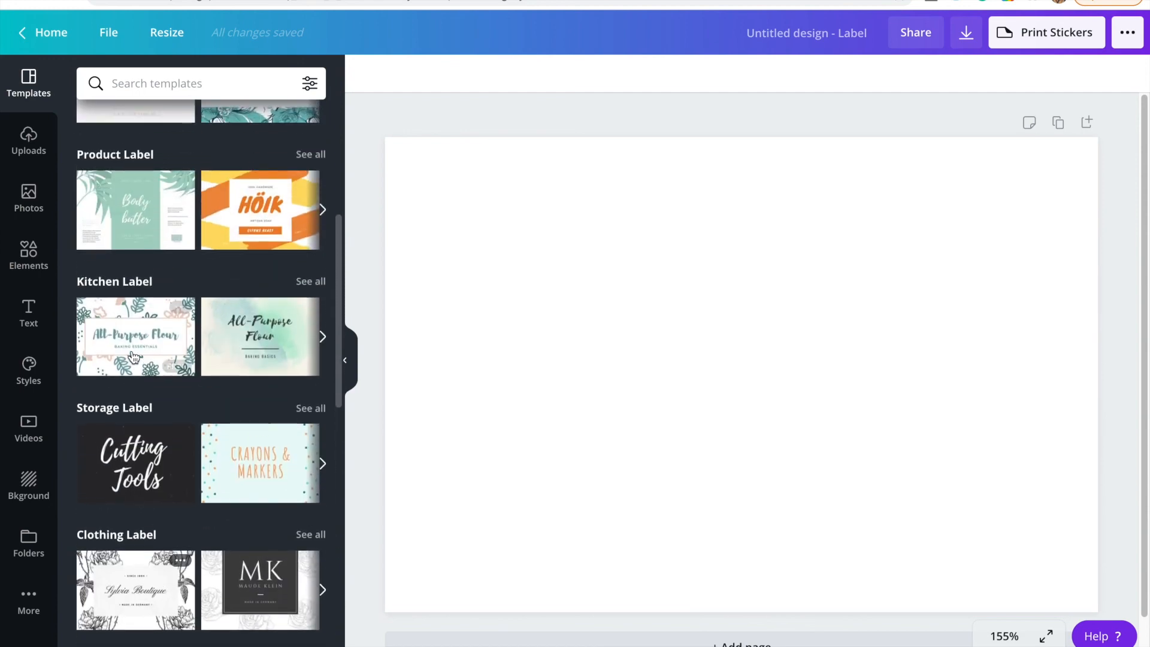
scroll(133, 358, "up", 1)
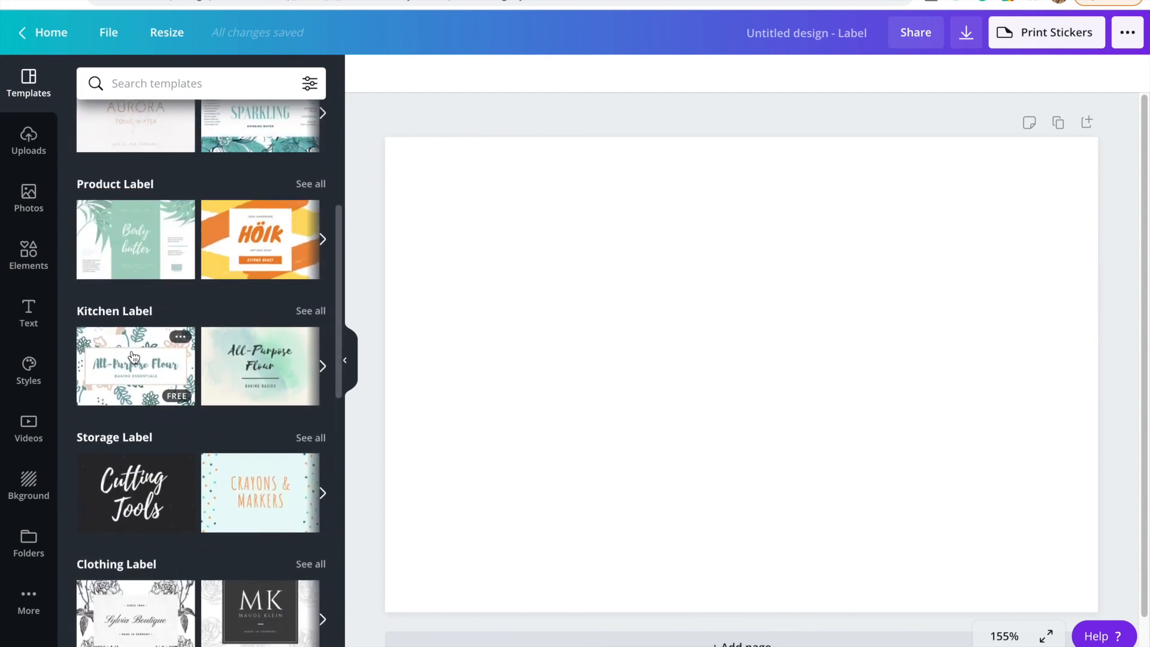
scroll(133, 357, "up", 4)
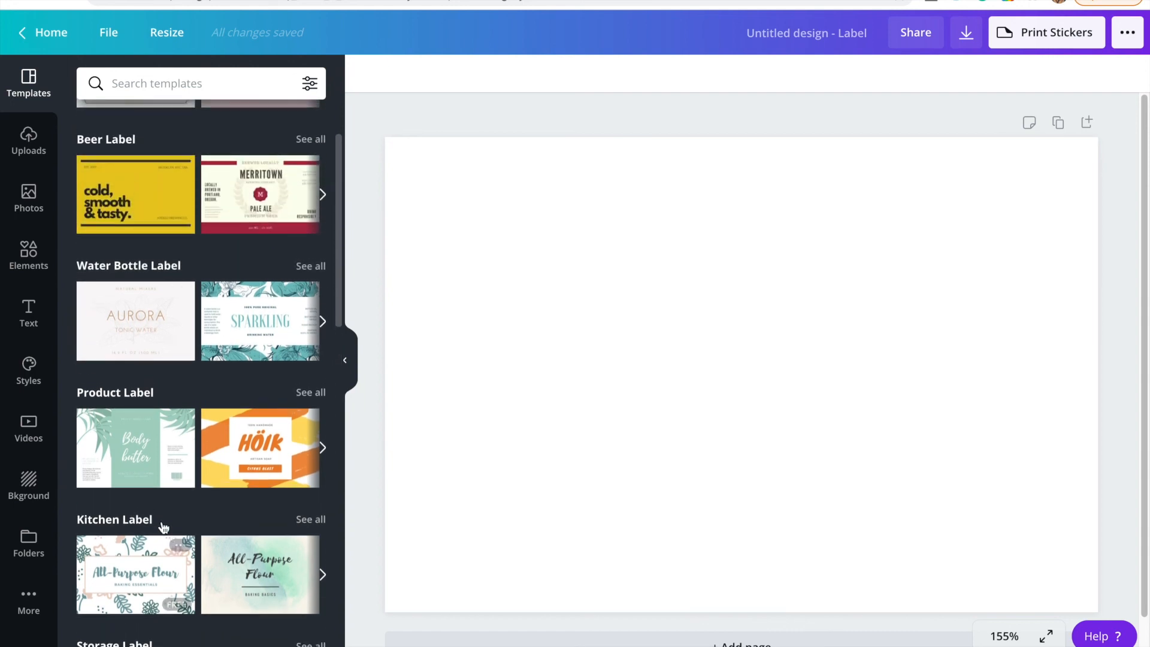
left_click(133, 474)
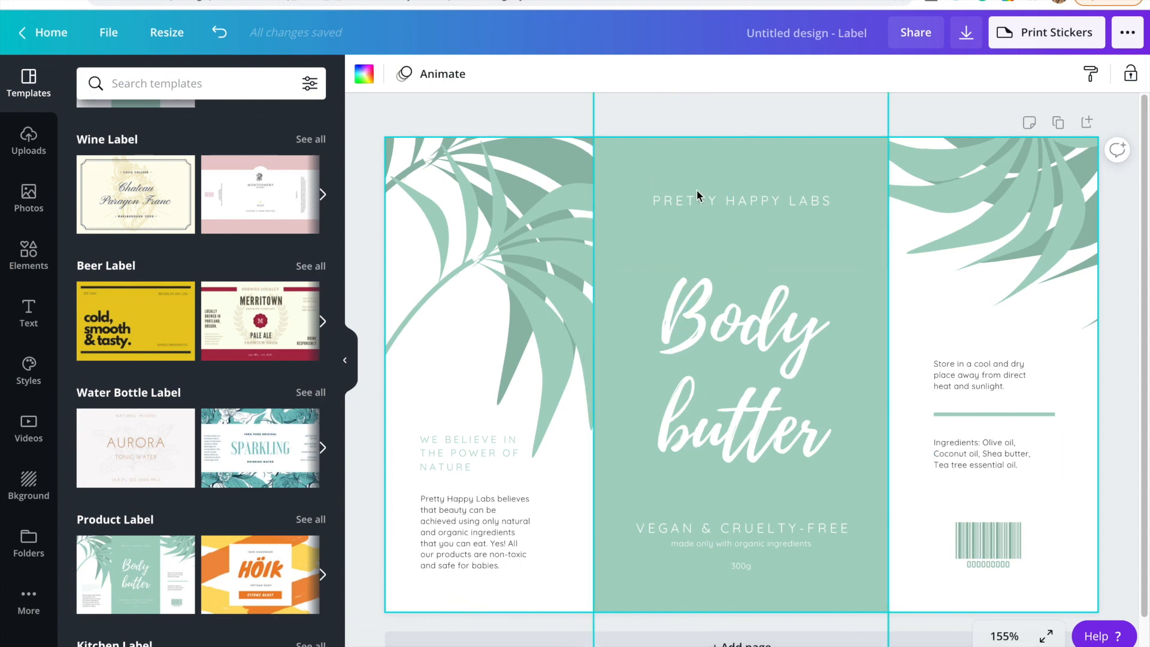
Step: Recolour the label's centre panel with the light green from the Brand Palette
left_click(647, 180)
left_click(364, 74)
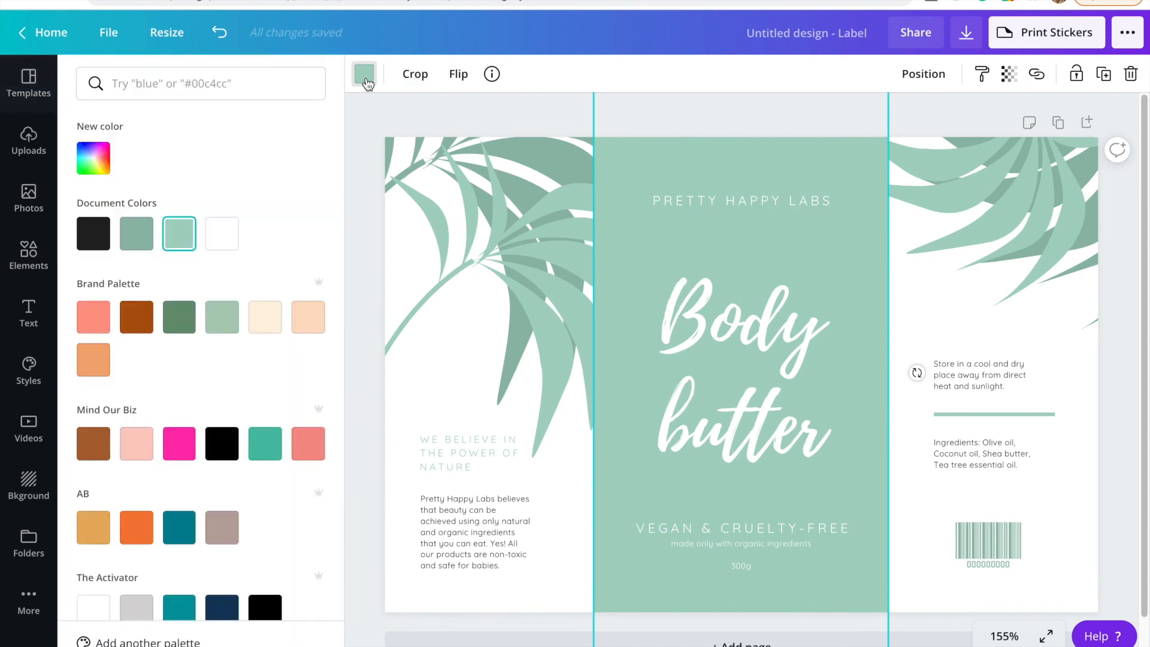
left_click(224, 324)
Step: Change the lighter leaf colour of both palm graphics to the Brand Palette's light green
left_click(515, 290)
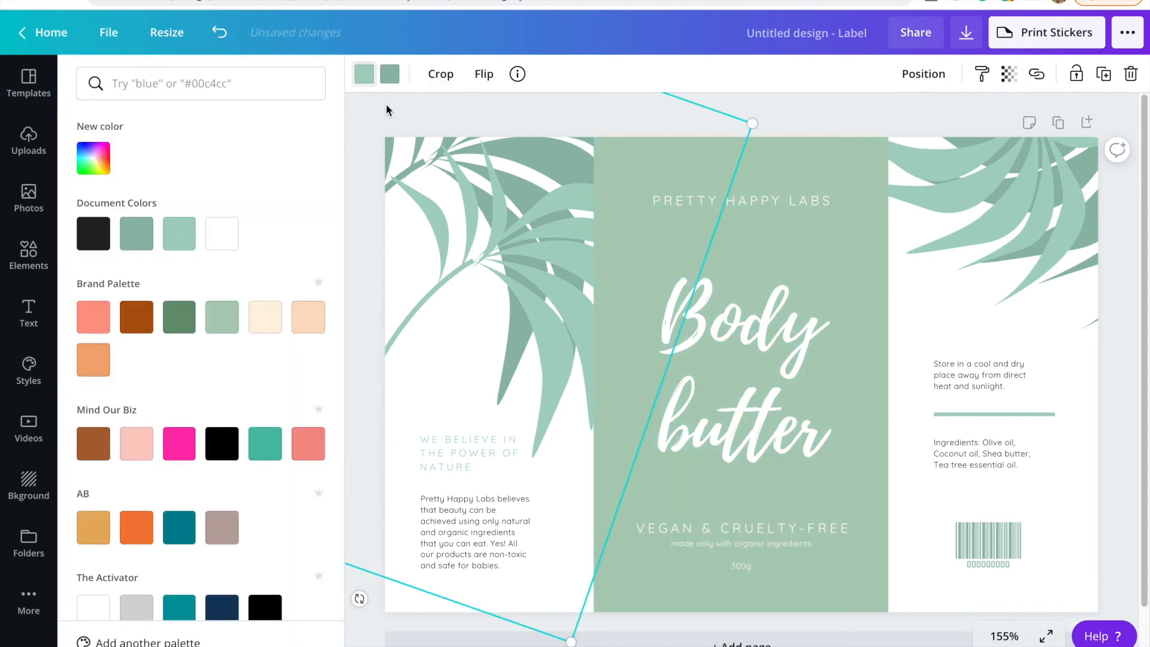
left_click(224, 317)
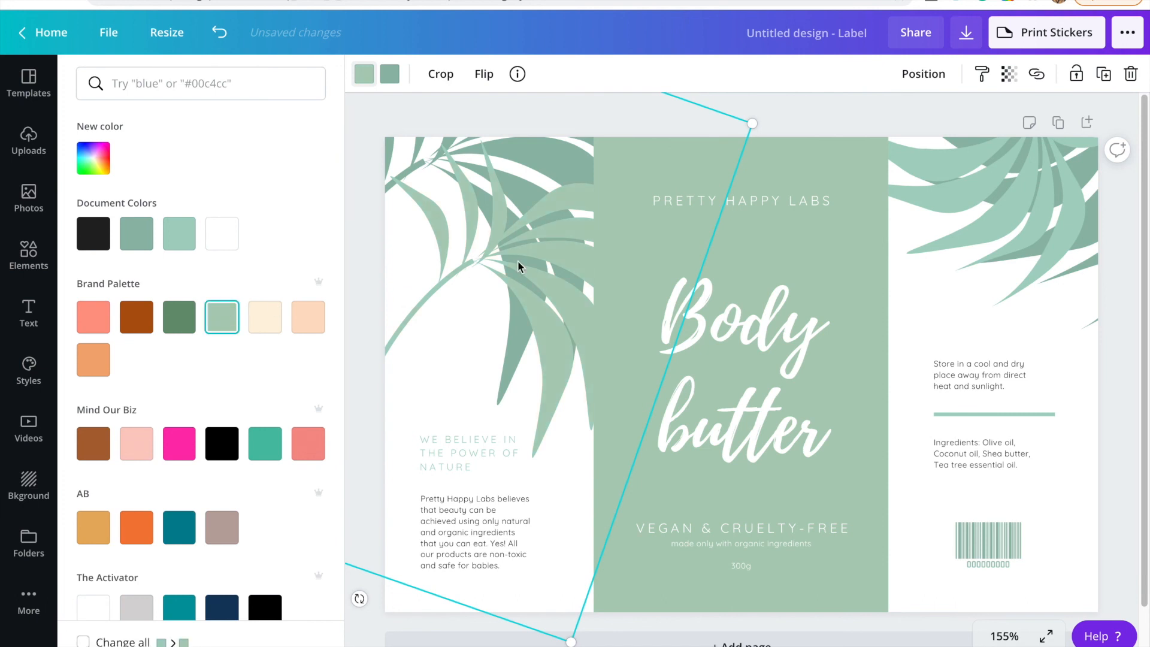
left_click(1004, 220)
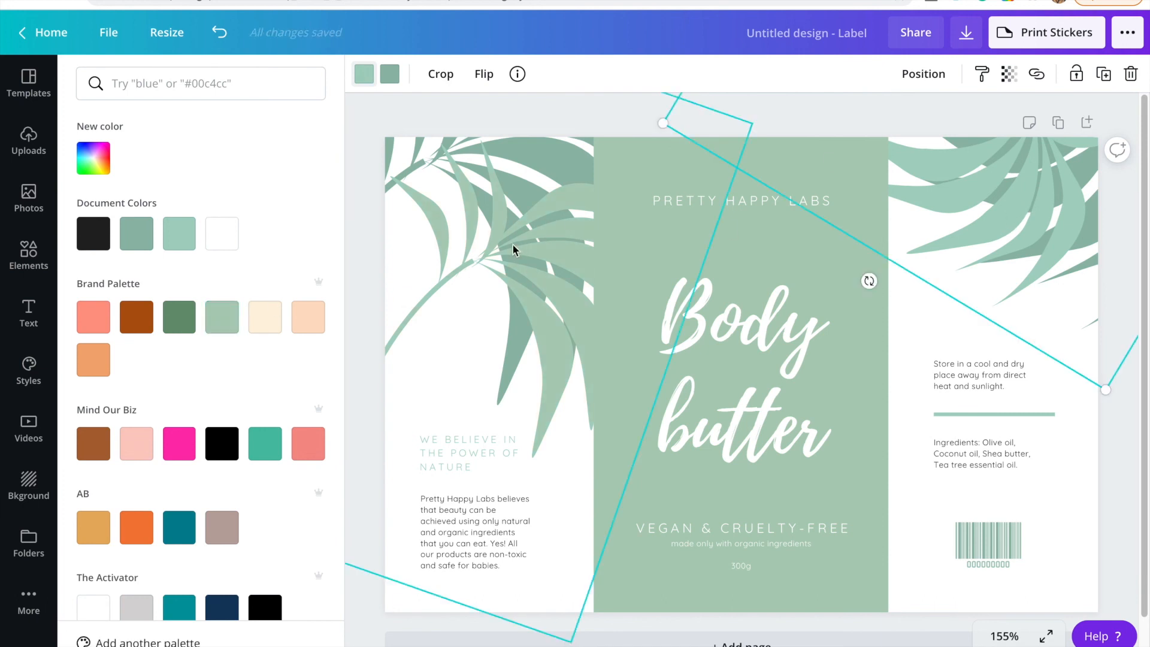
left_click(225, 318)
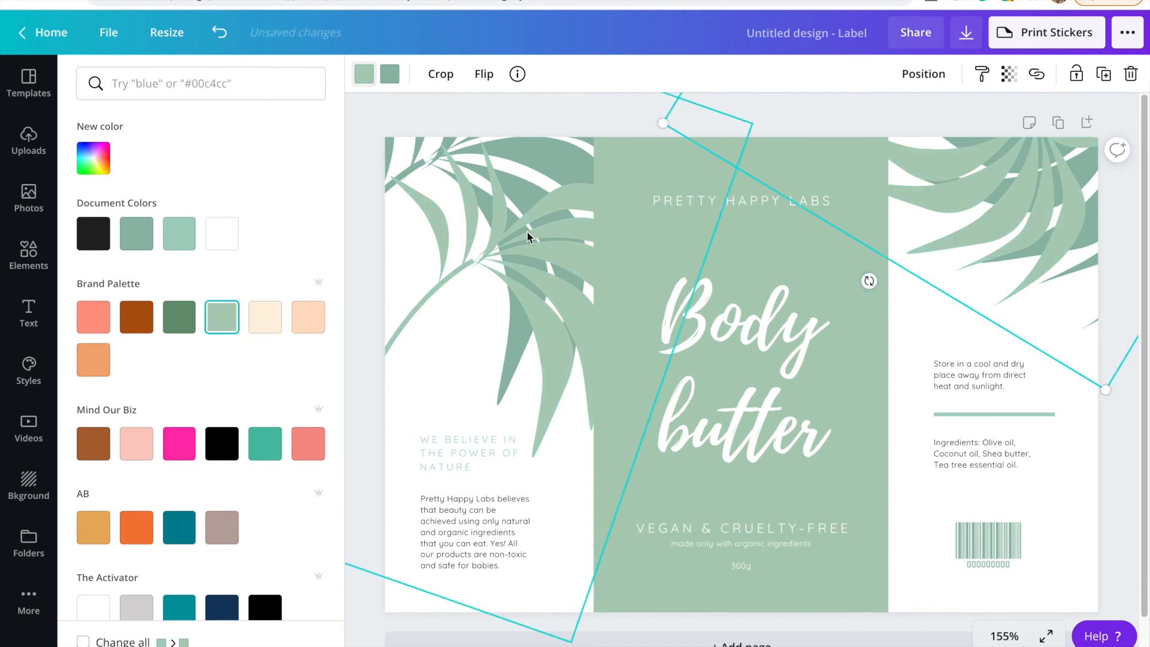
Step: Change the darker leaf colour of both palm graphics to the Brand Palette's dark green
left_click(390, 73)
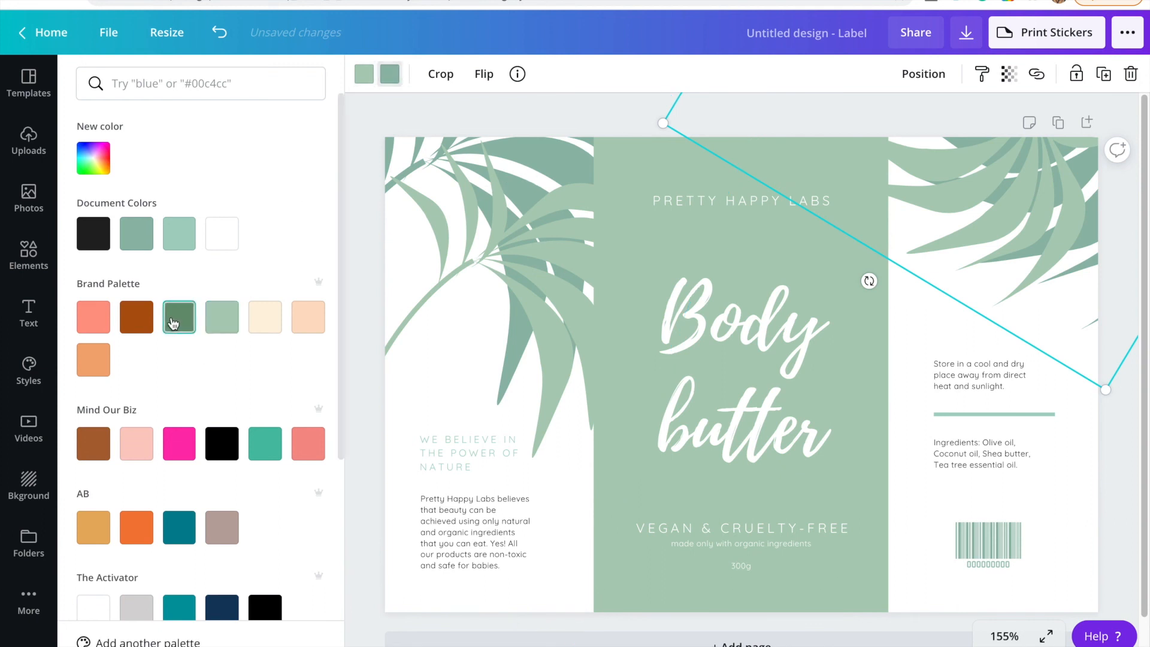
left_click(173, 323)
left_click(513, 257)
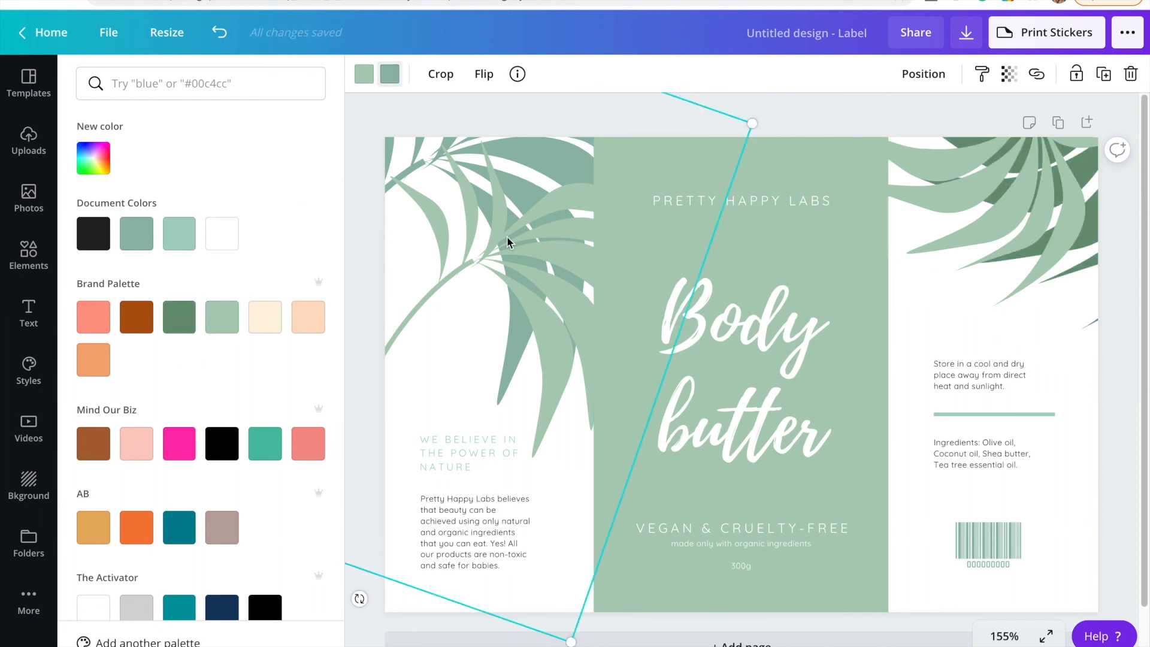
left_click(177, 320)
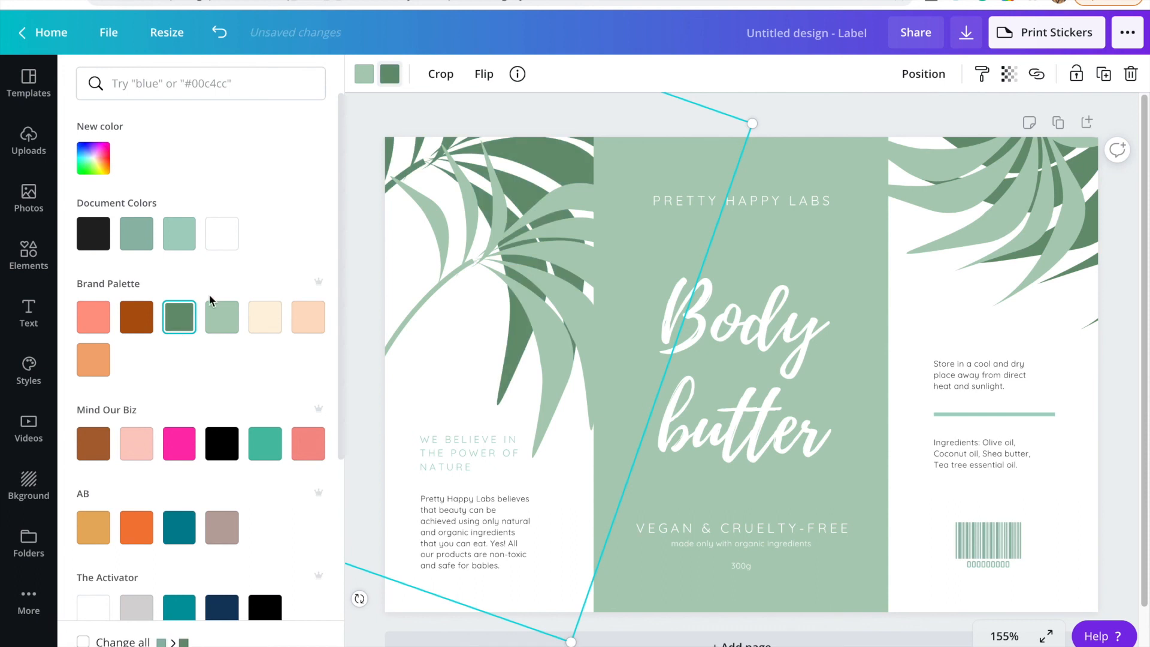